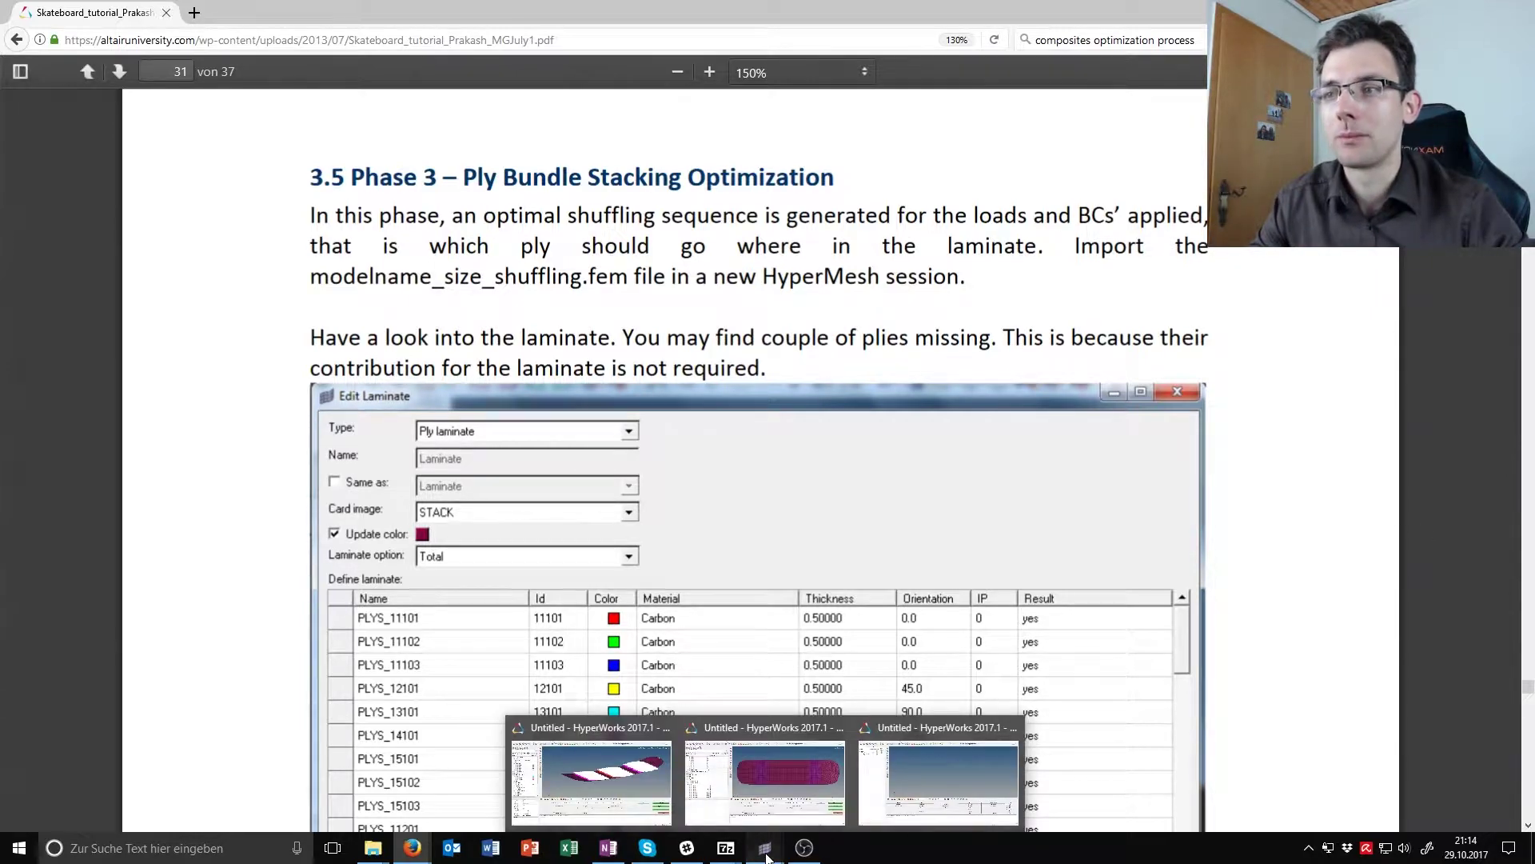
Switch to the empty HyperMesh session and import the OptiStruct file skateboard_sizing_shuffling.3.fem with all entities.
{"action": "left_click", "coordinate": [970, 785]}
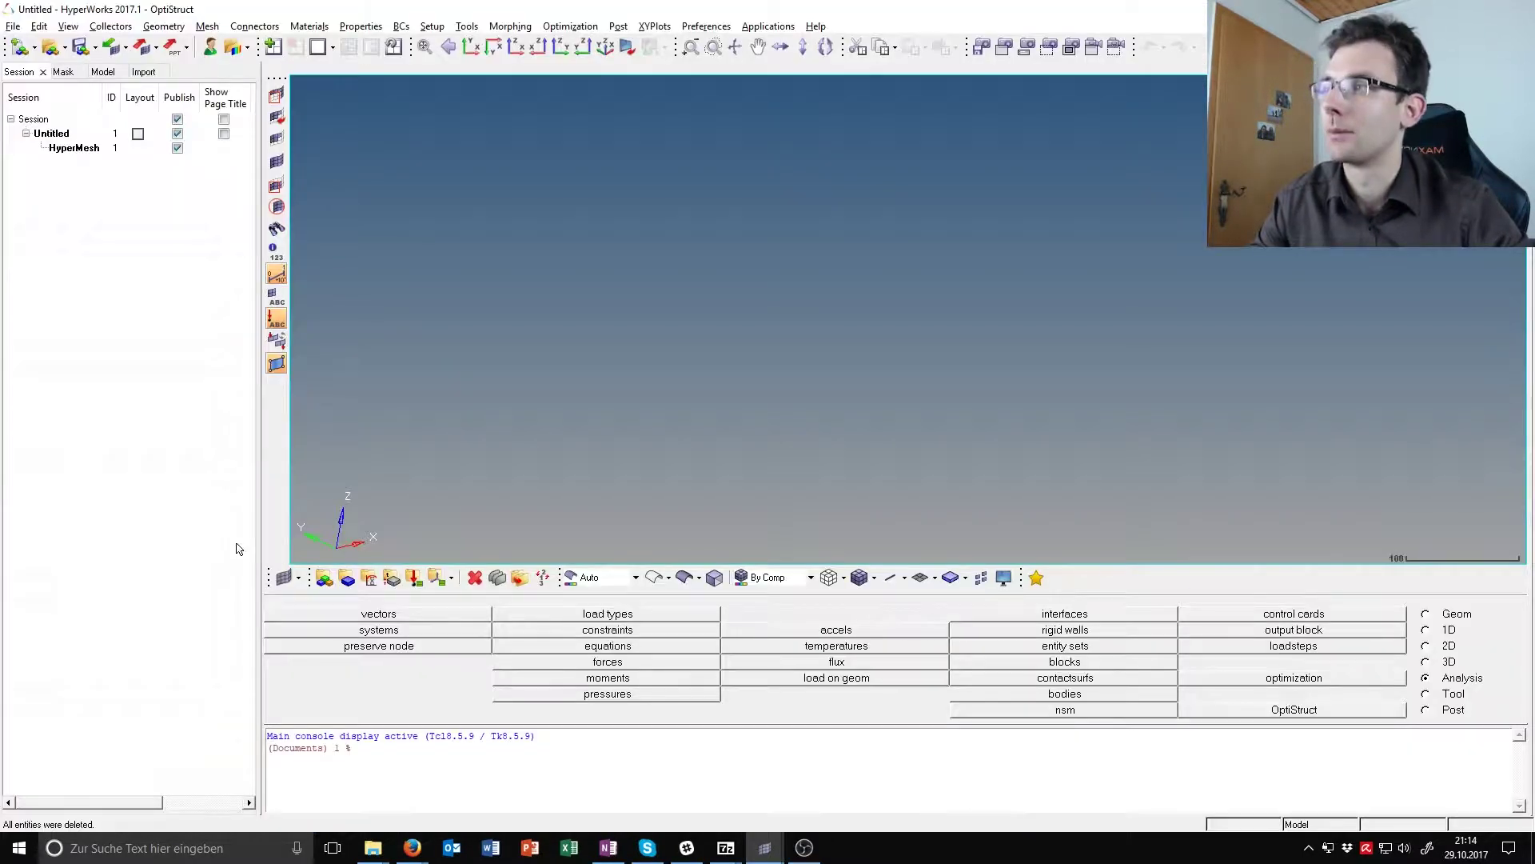
{"action": "left_click", "coordinate": [142, 72]}
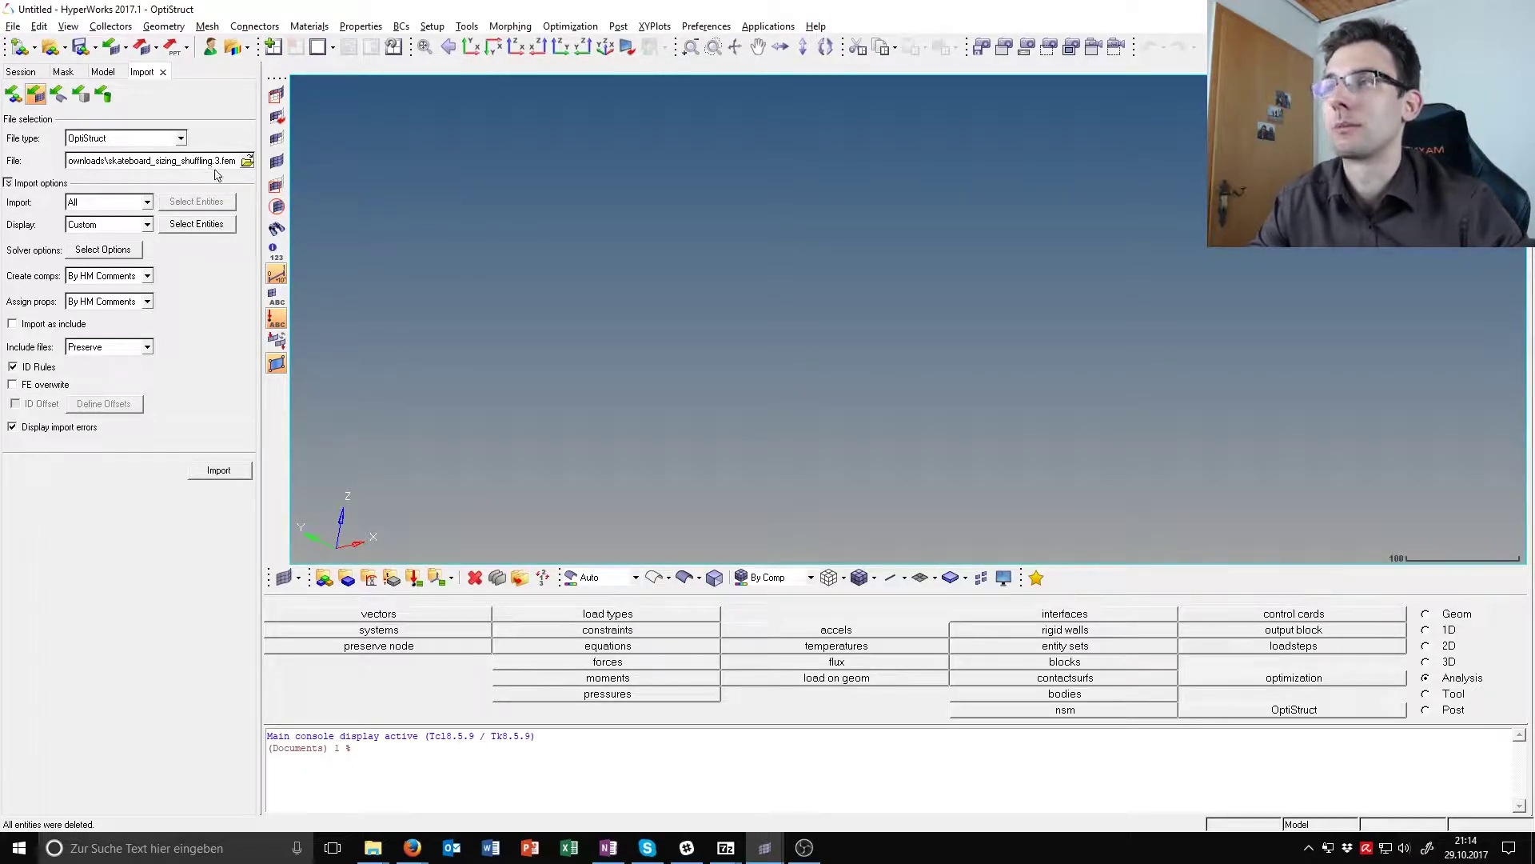
{"action": "left_click", "coordinate": [231, 473]}
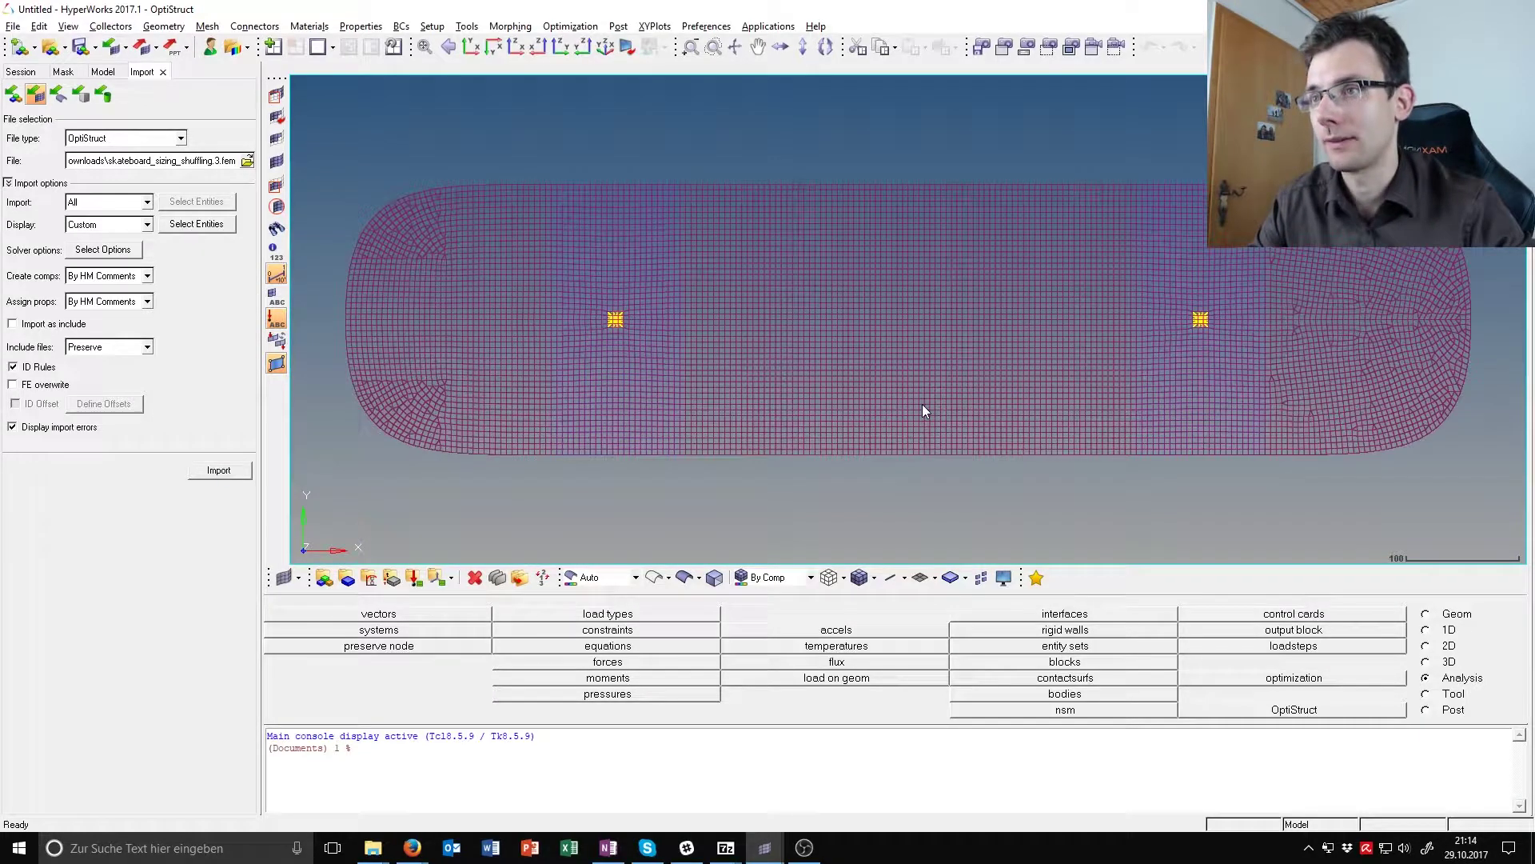
Examine the skateboard model in a tilted view and look through its list of plies.
{"action": "left_click", "coordinate": [103, 72]}
{"action": "left_click_drag", "start_coordinate": [944, 208], "coordinate": [680, 472], "text": "ctrl"}
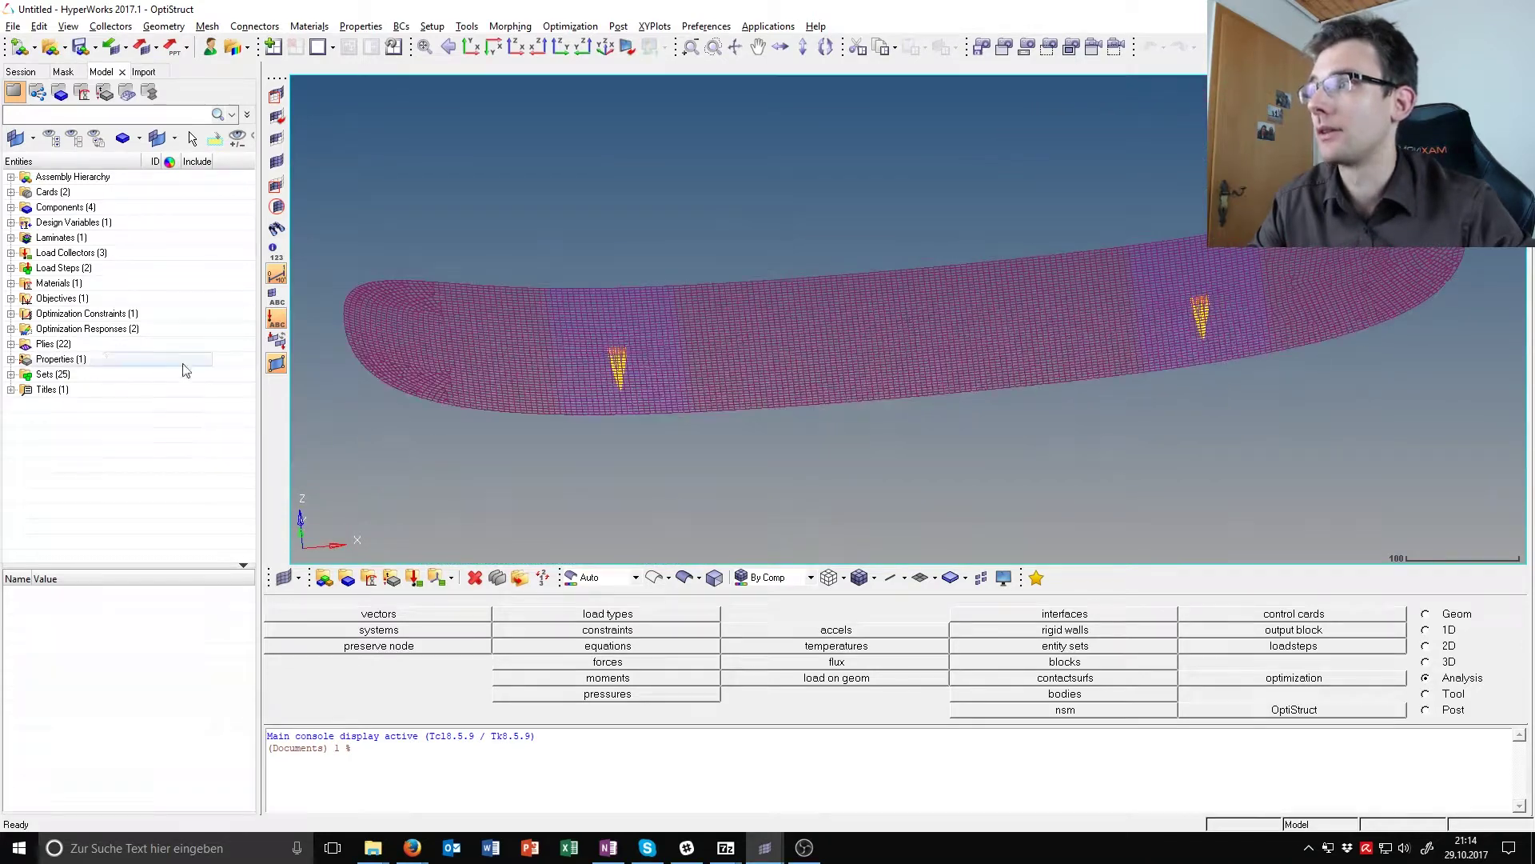
{"action": "left_click", "coordinate": [11, 344]}
{"action": "scroll", "coordinate": [12, 343], "scroll_direction": "down", "scroll_amount": 3}
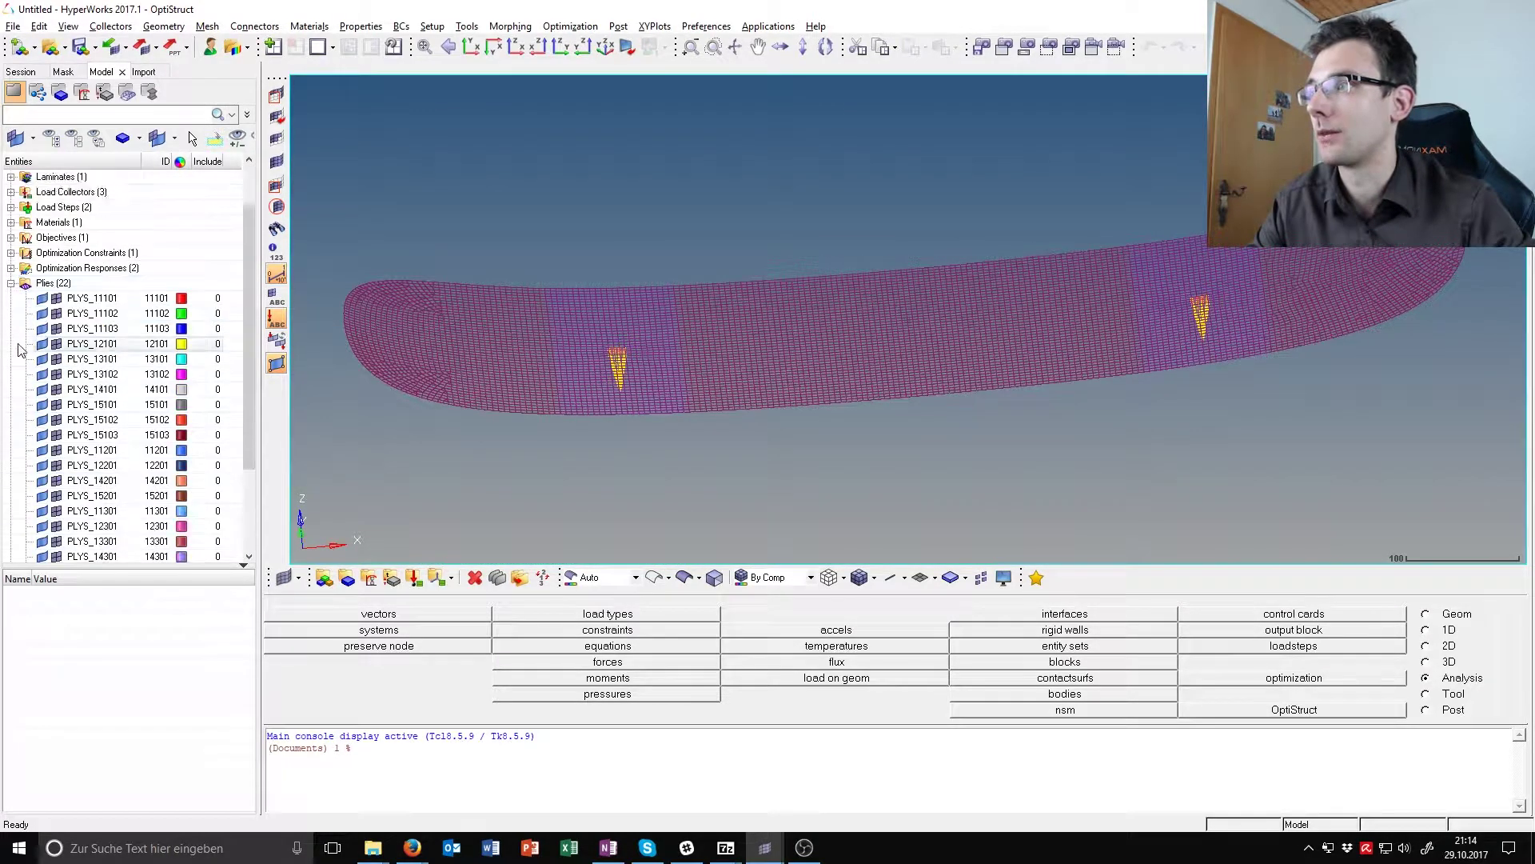
{"action": "scroll", "coordinate": [11, 331], "scroll_direction": "up", "scroll_amount": 3}
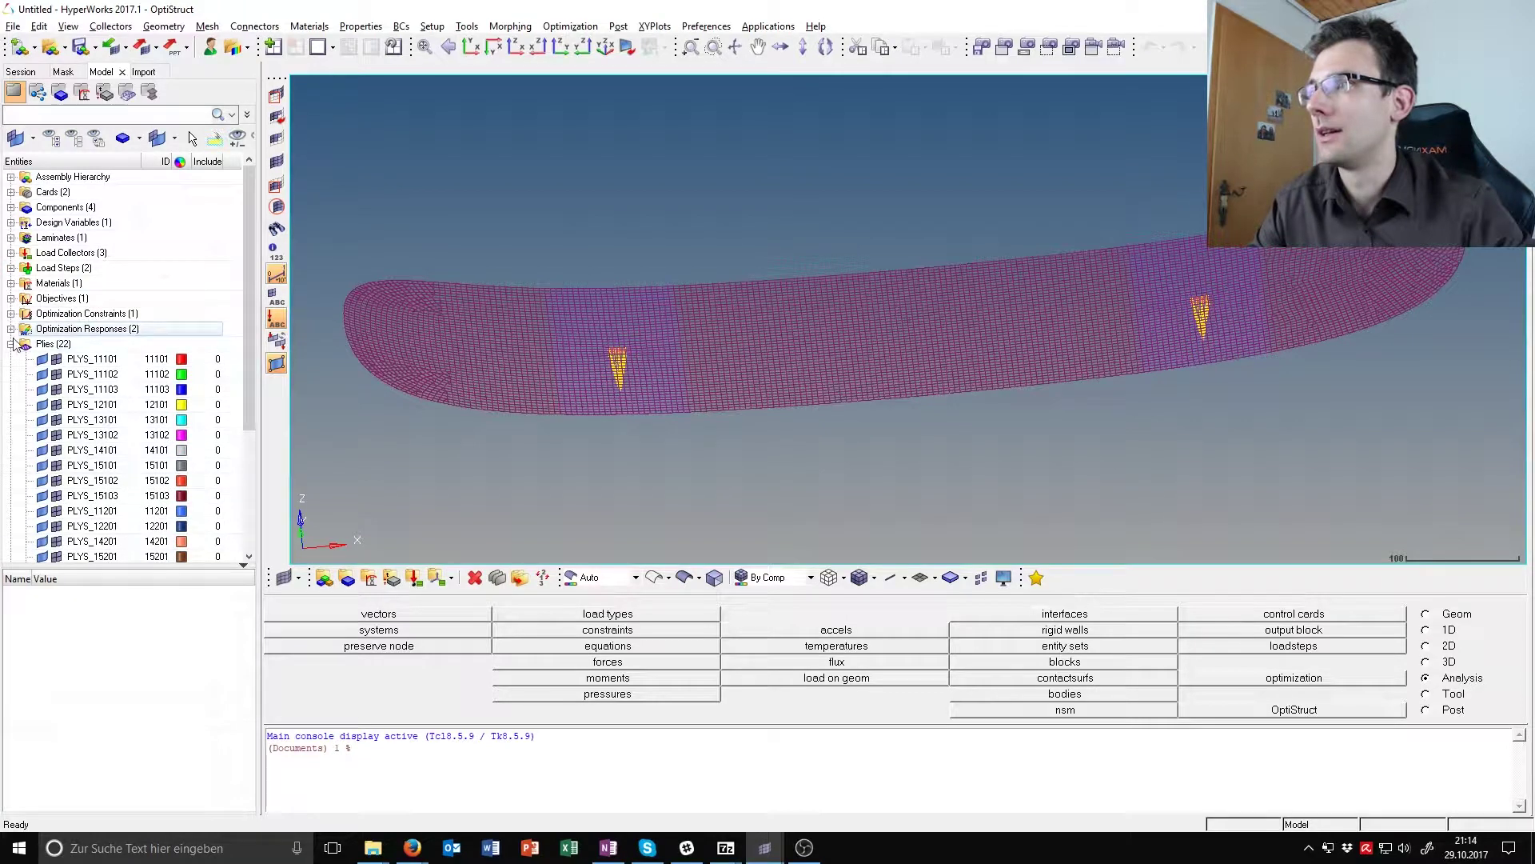
{"action": "left_click", "coordinate": [11, 343]}
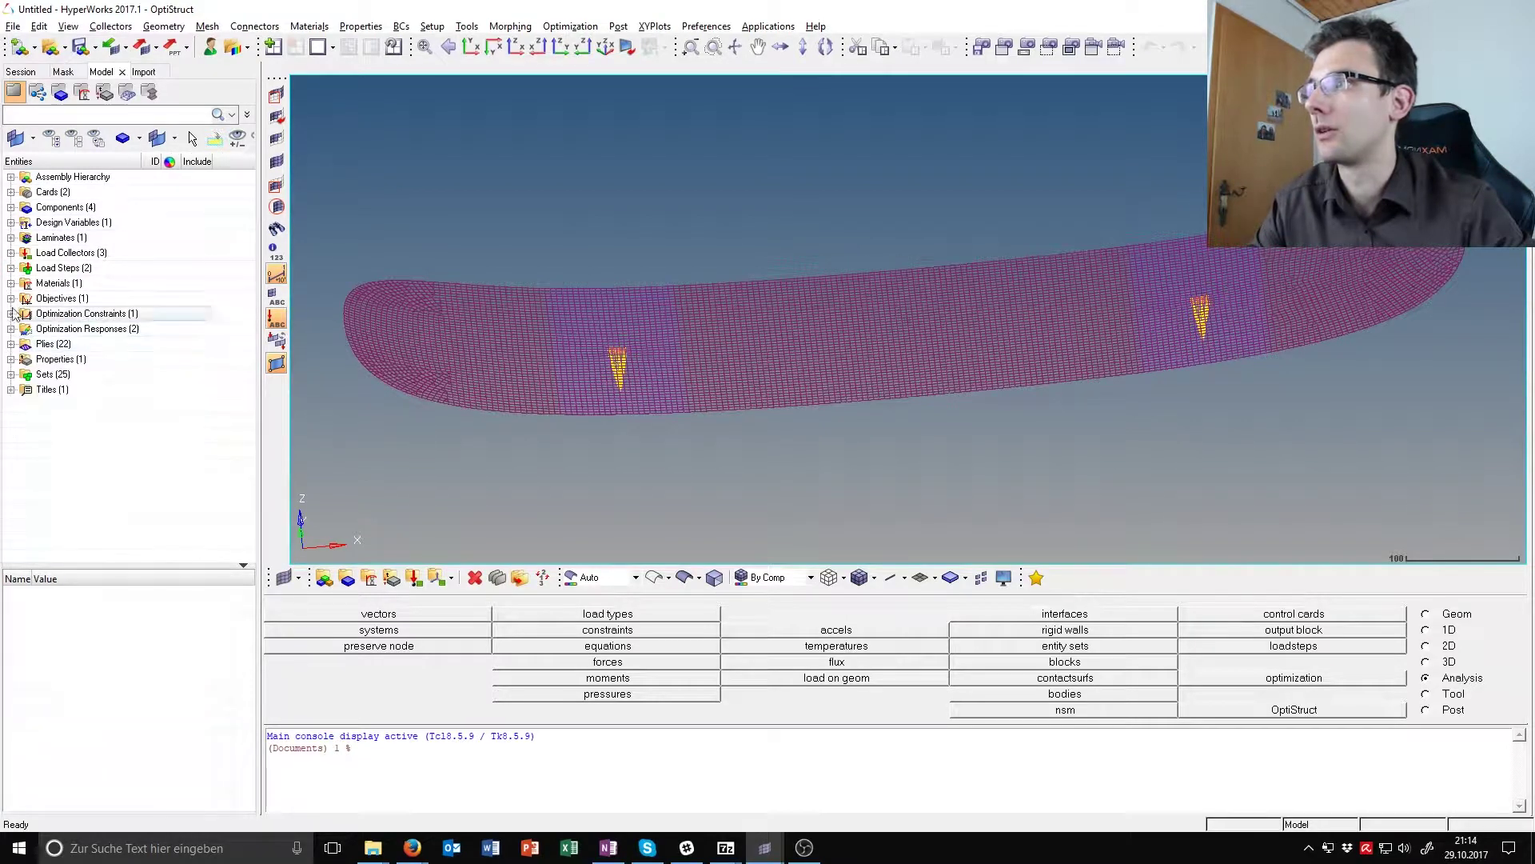
Review the ply stack of laminate1 in the laminate editor and close it without updating.
{"action": "left_click", "coordinate": [11, 238]}
{"action": "right_click", "coordinate": [106, 254]}
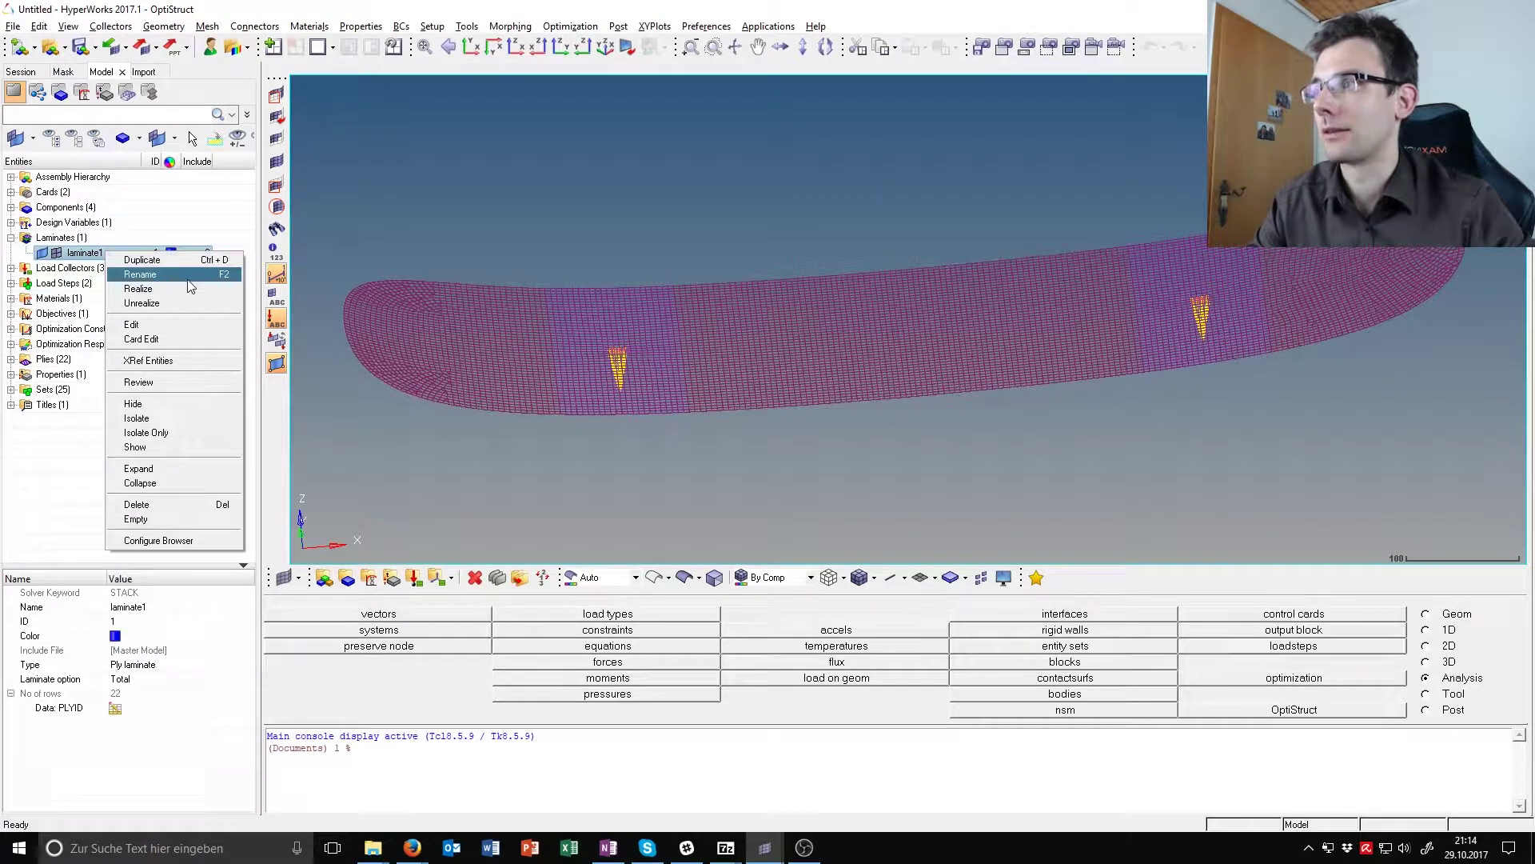
{"action": "left_click", "coordinate": [192, 328]}
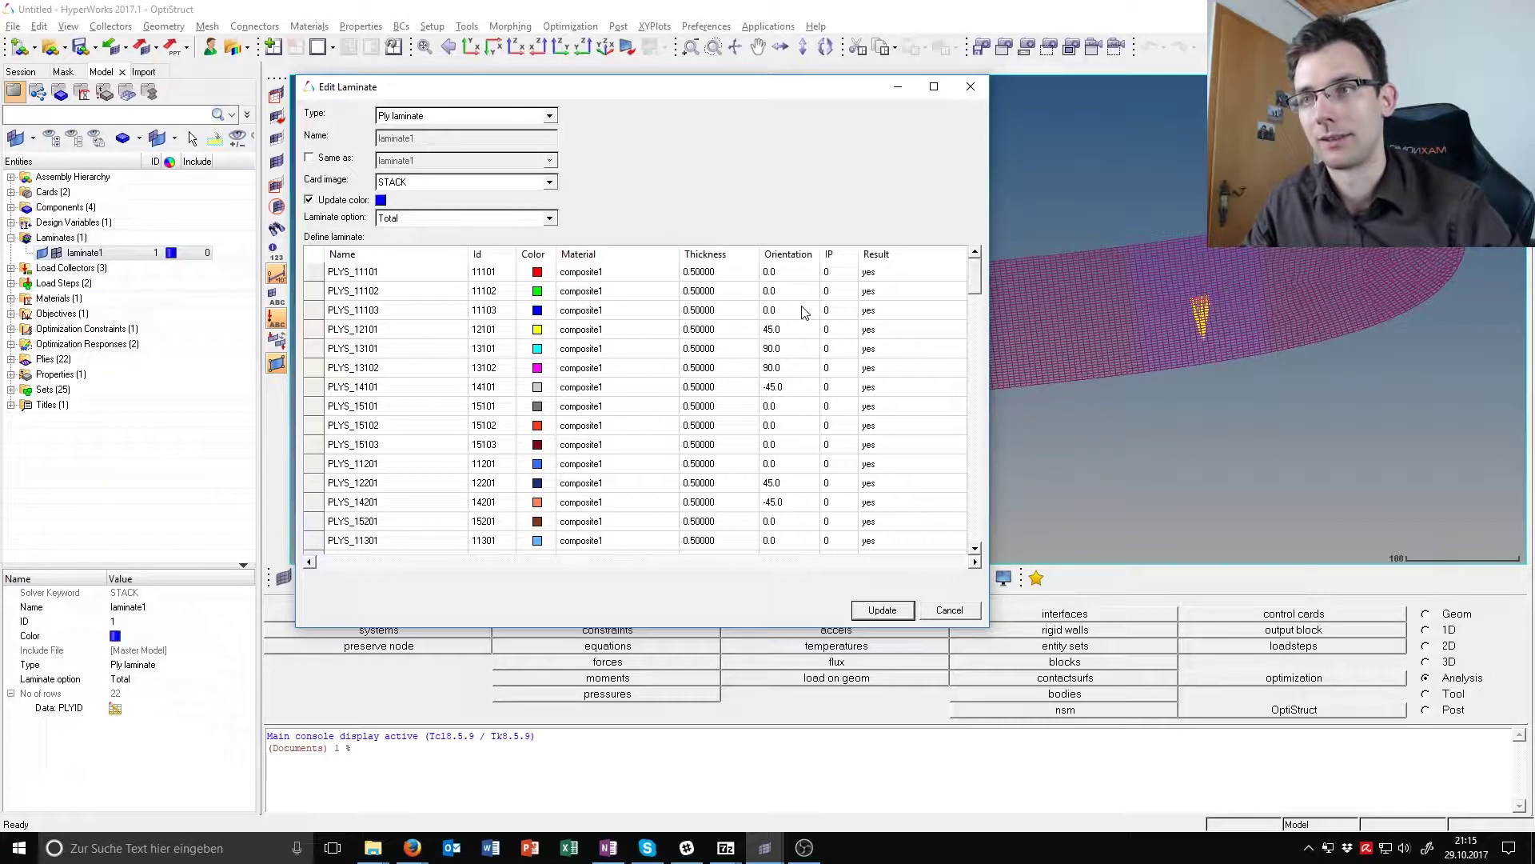
{"action": "left_click", "coordinate": [972, 612]}
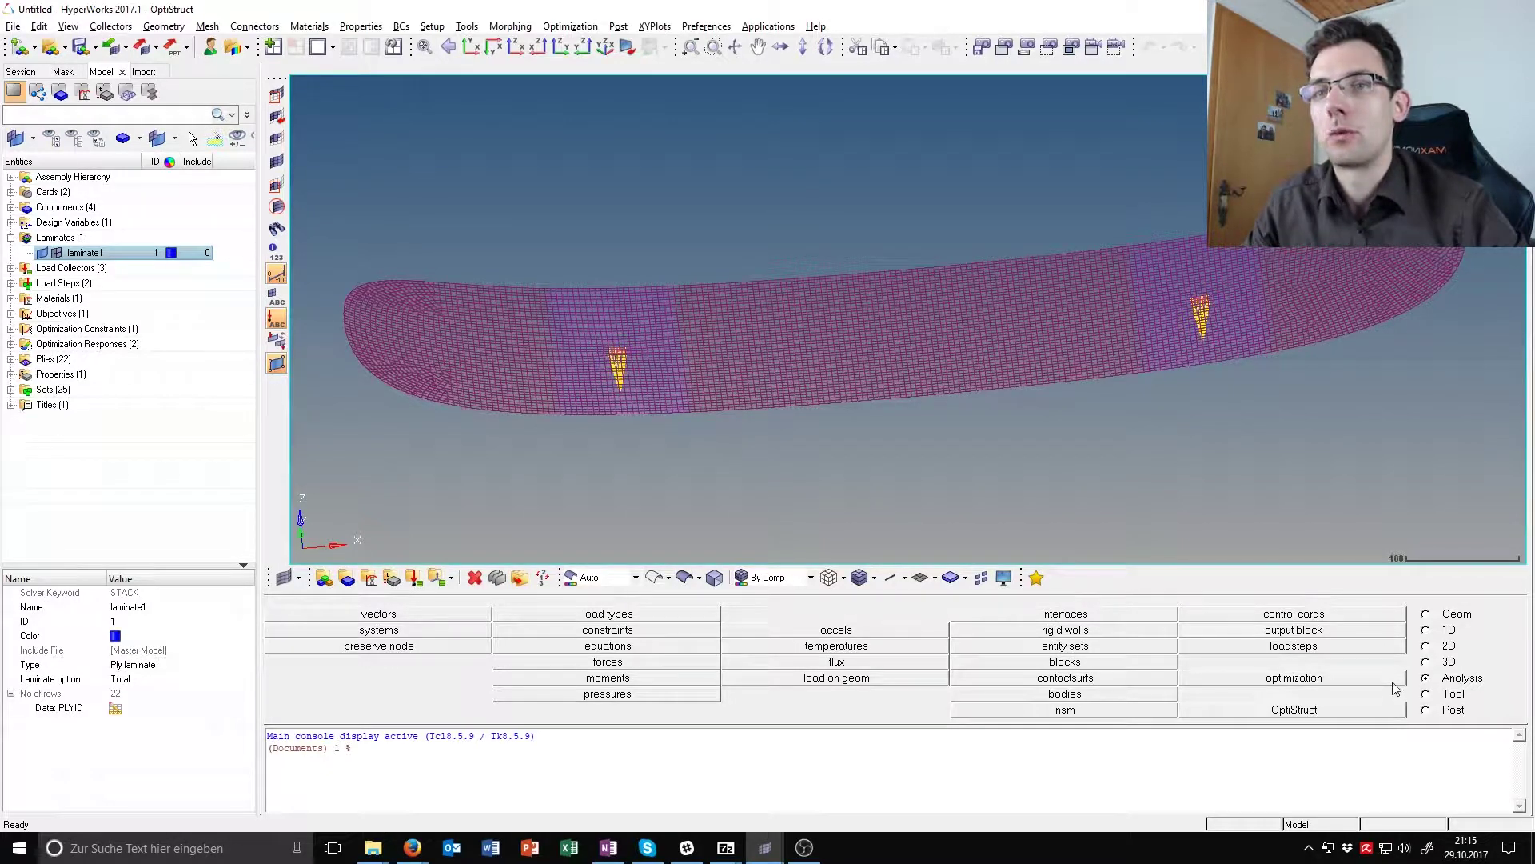
Open the composite shuffle optimization setup and choose the existing design variable freeSizeDesVar.
{"action": "left_click", "coordinate": [1332, 677]}
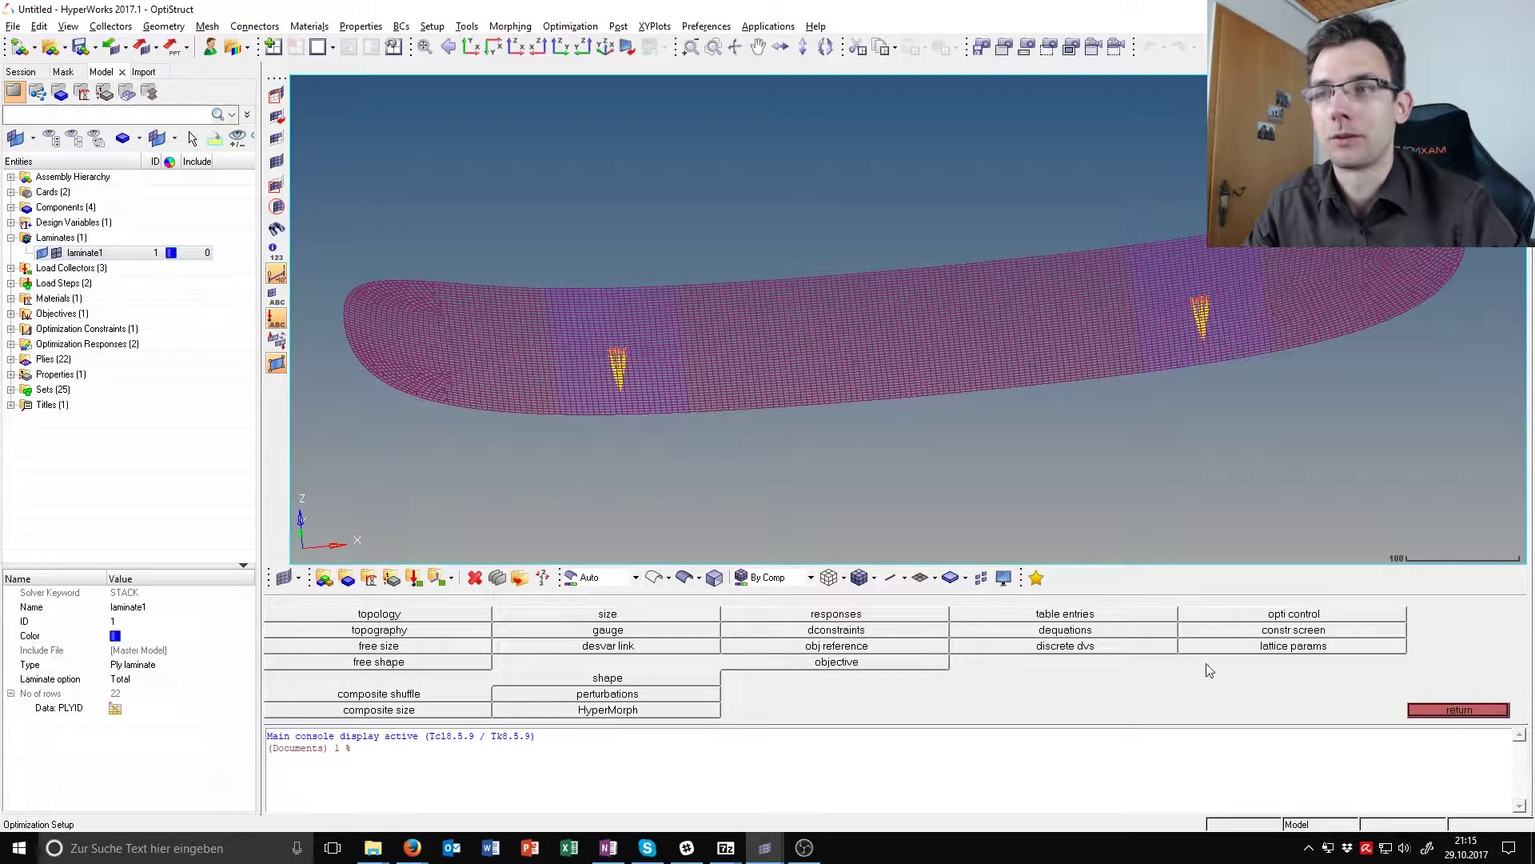
{"action": "left_click", "coordinate": [433, 696]}
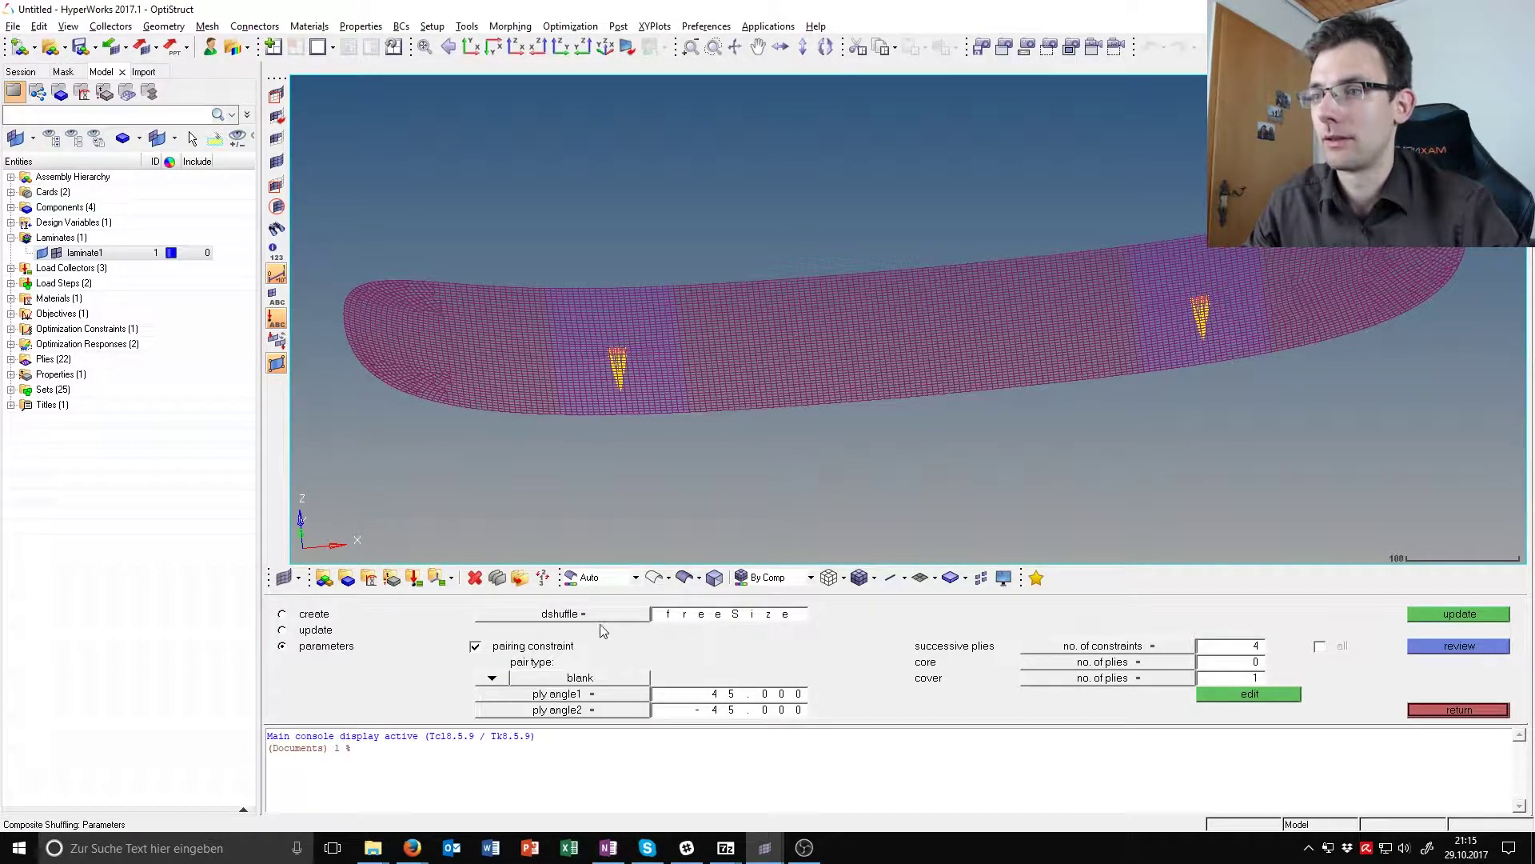
{"action": "left_click", "coordinate": [315, 614]}
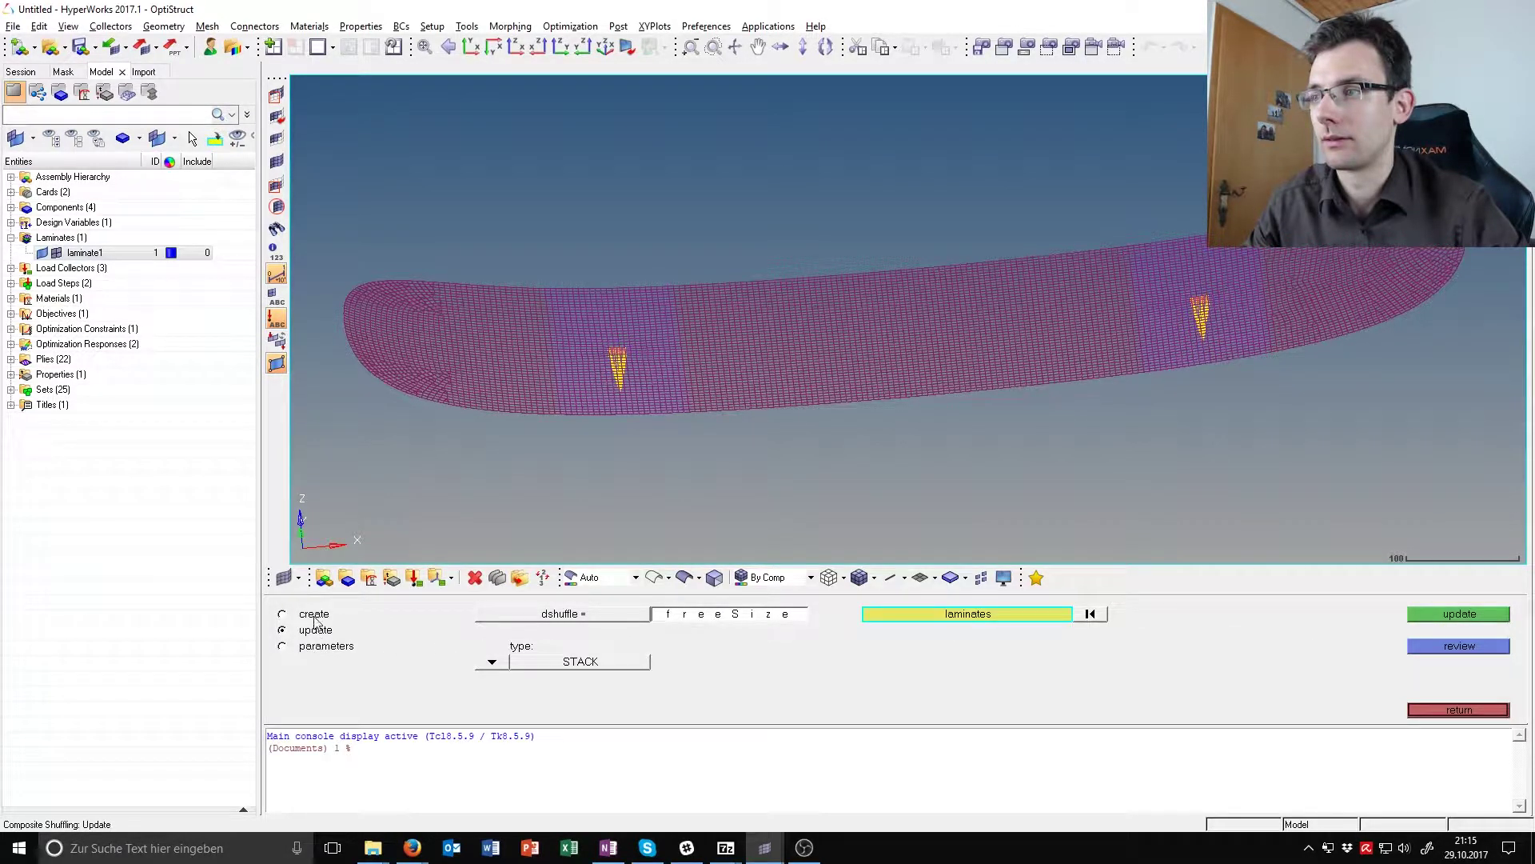
{"action": "left_click", "coordinate": [558, 619]}
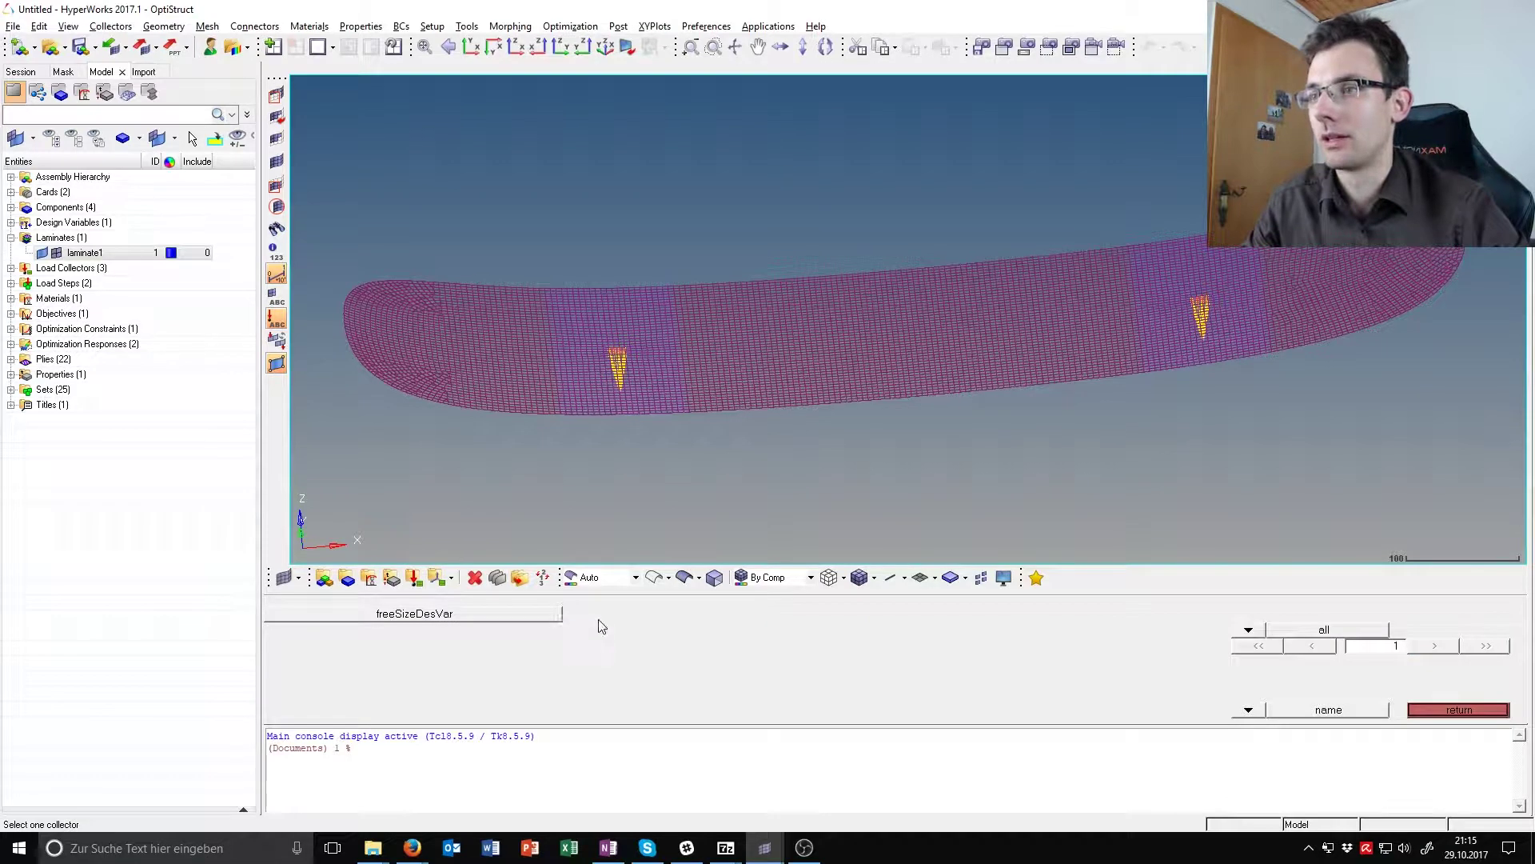
{"action": "left_click", "coordinate": [602, 626]}
{"action": "left_click", "coordinate": [791, 618]}
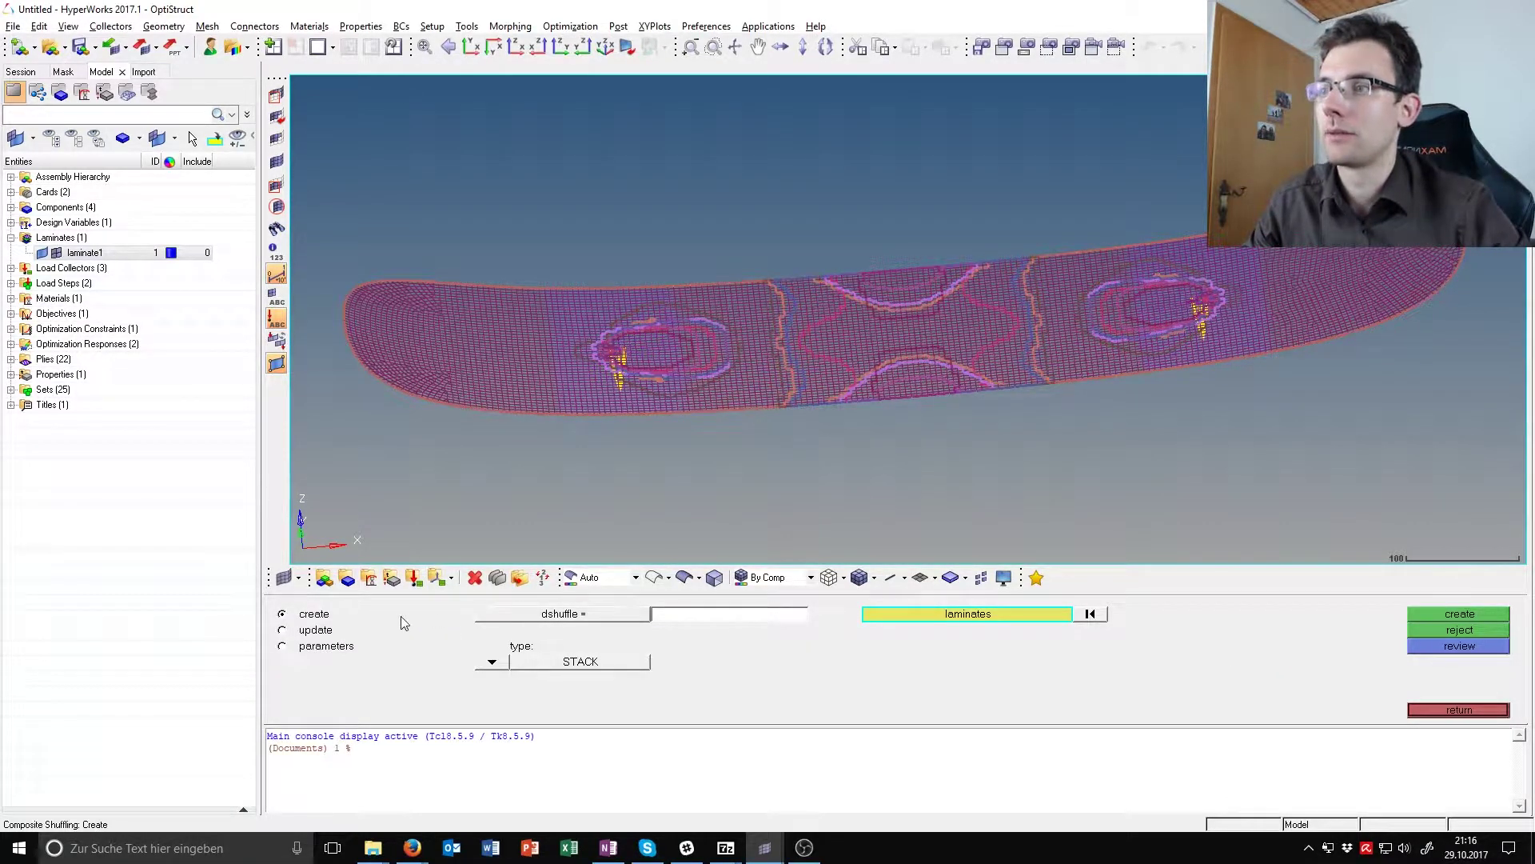
{"action": "left_click", "coordinate": [558, 614]}
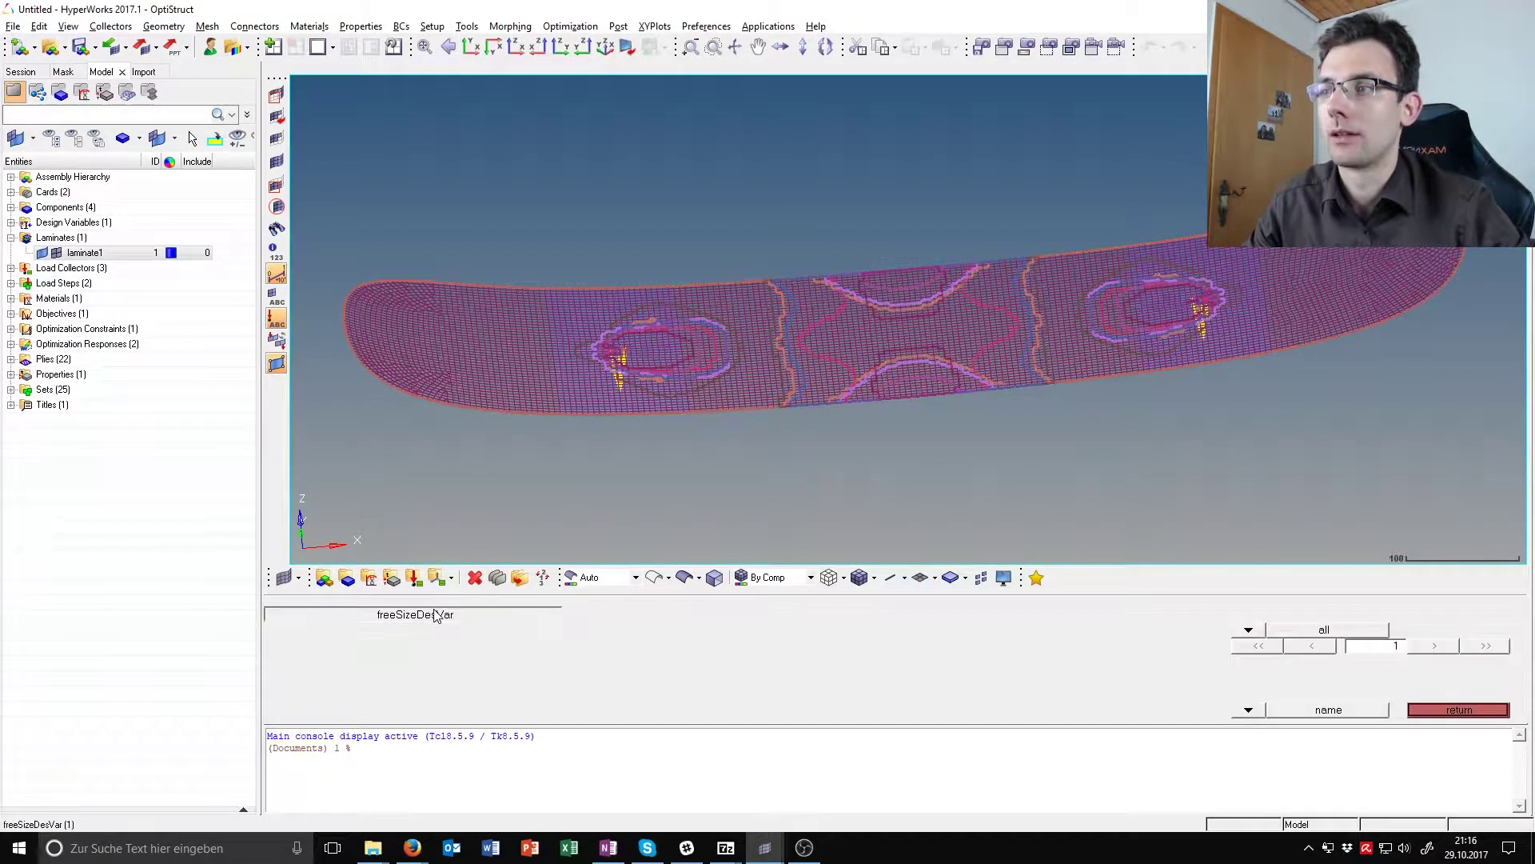
{"action": "left_click", "coordinate": [438, 614]}
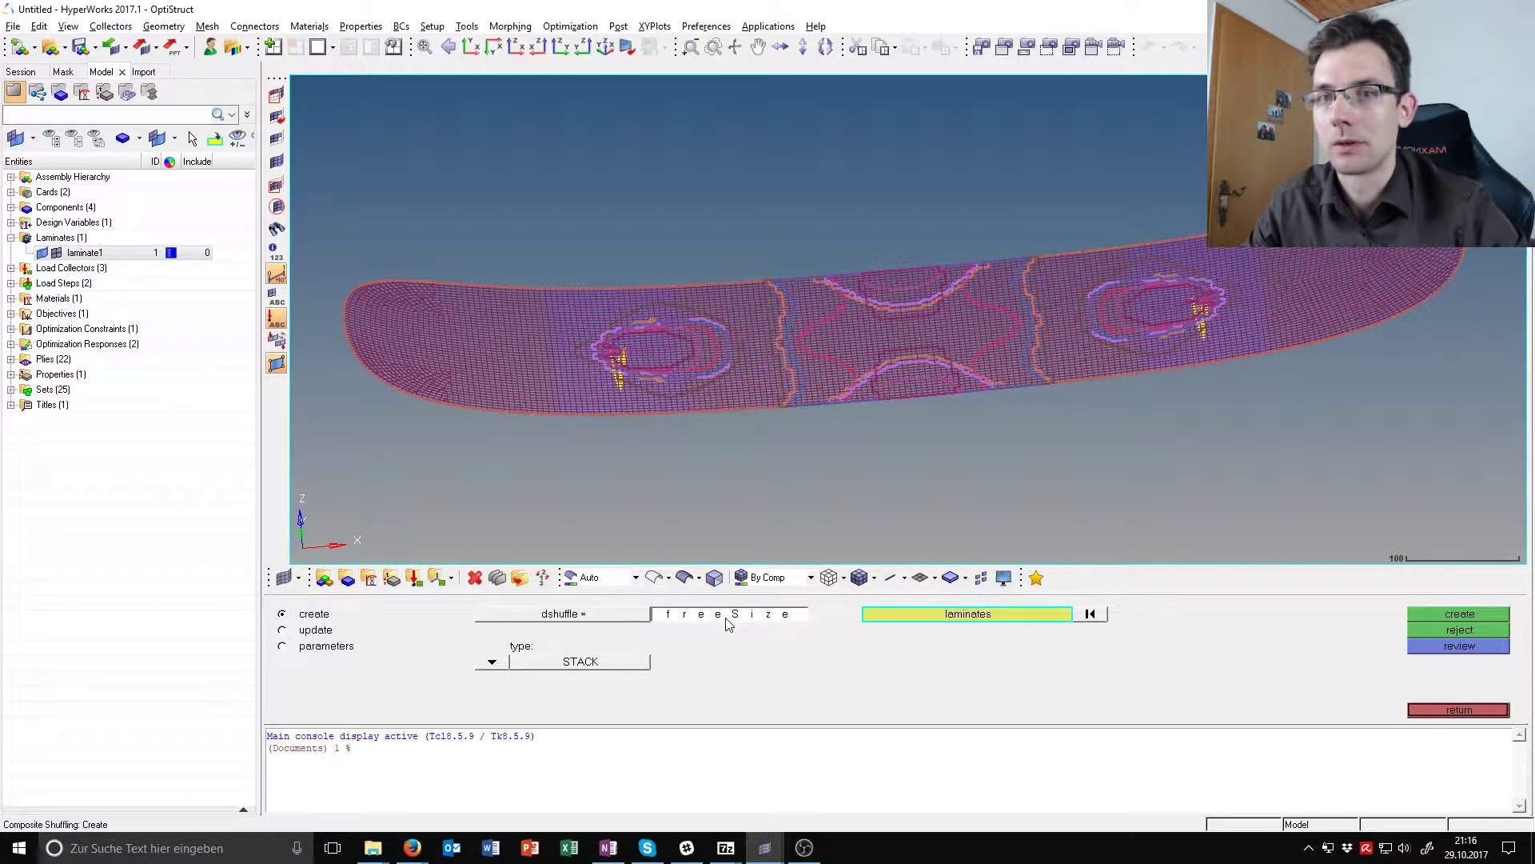
Edit the shuffle parameters' card image, enabling MAXSUCC with a specified number of 4 constraints.
{"action": "left_click", "coordinate": [320, 653]}
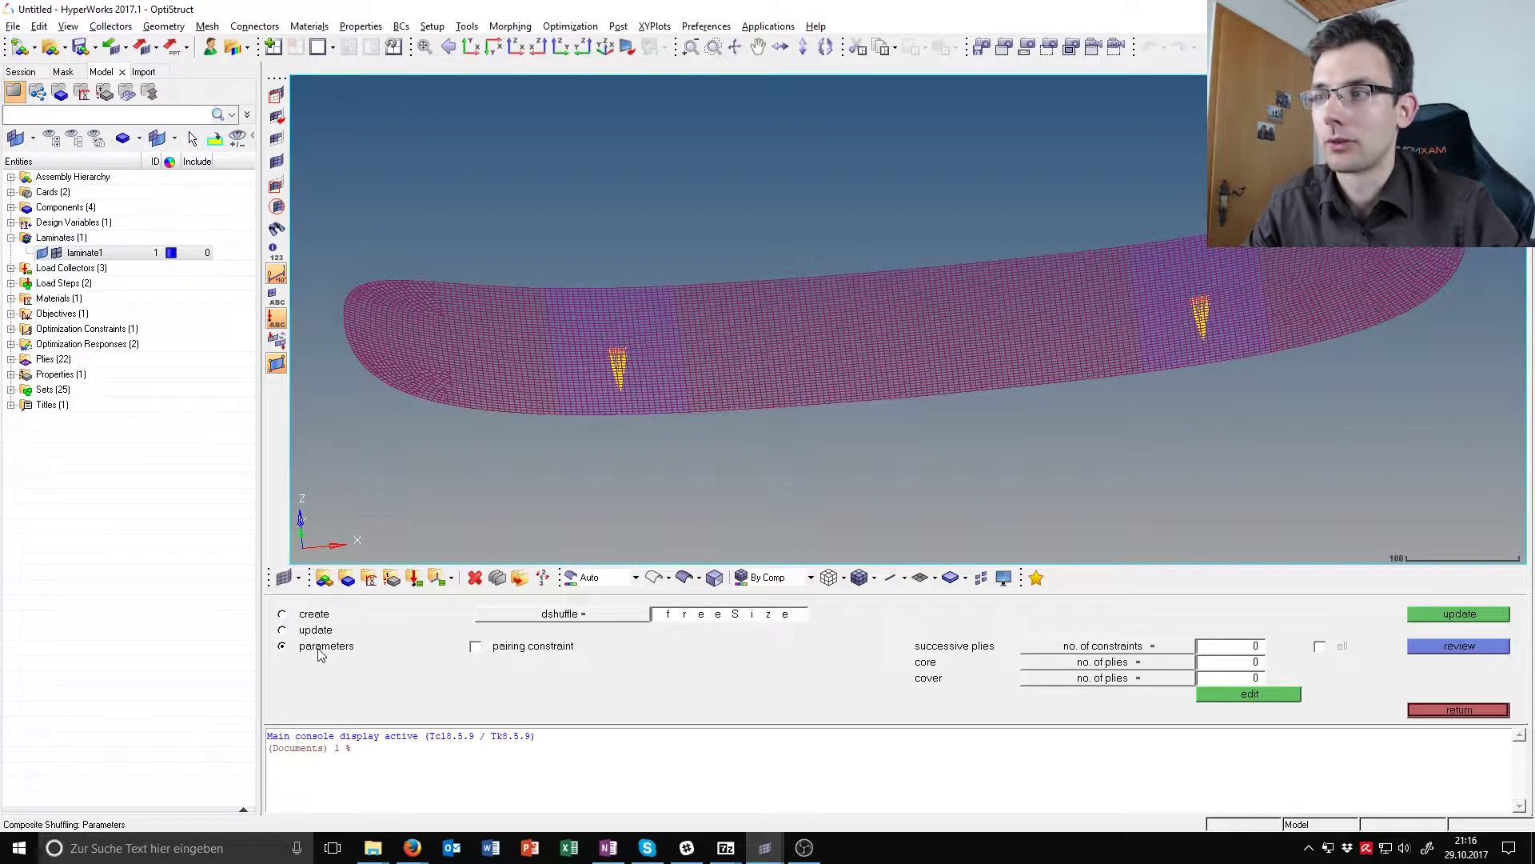
{"action": "left_click", "coordinate": [1250, 695]}
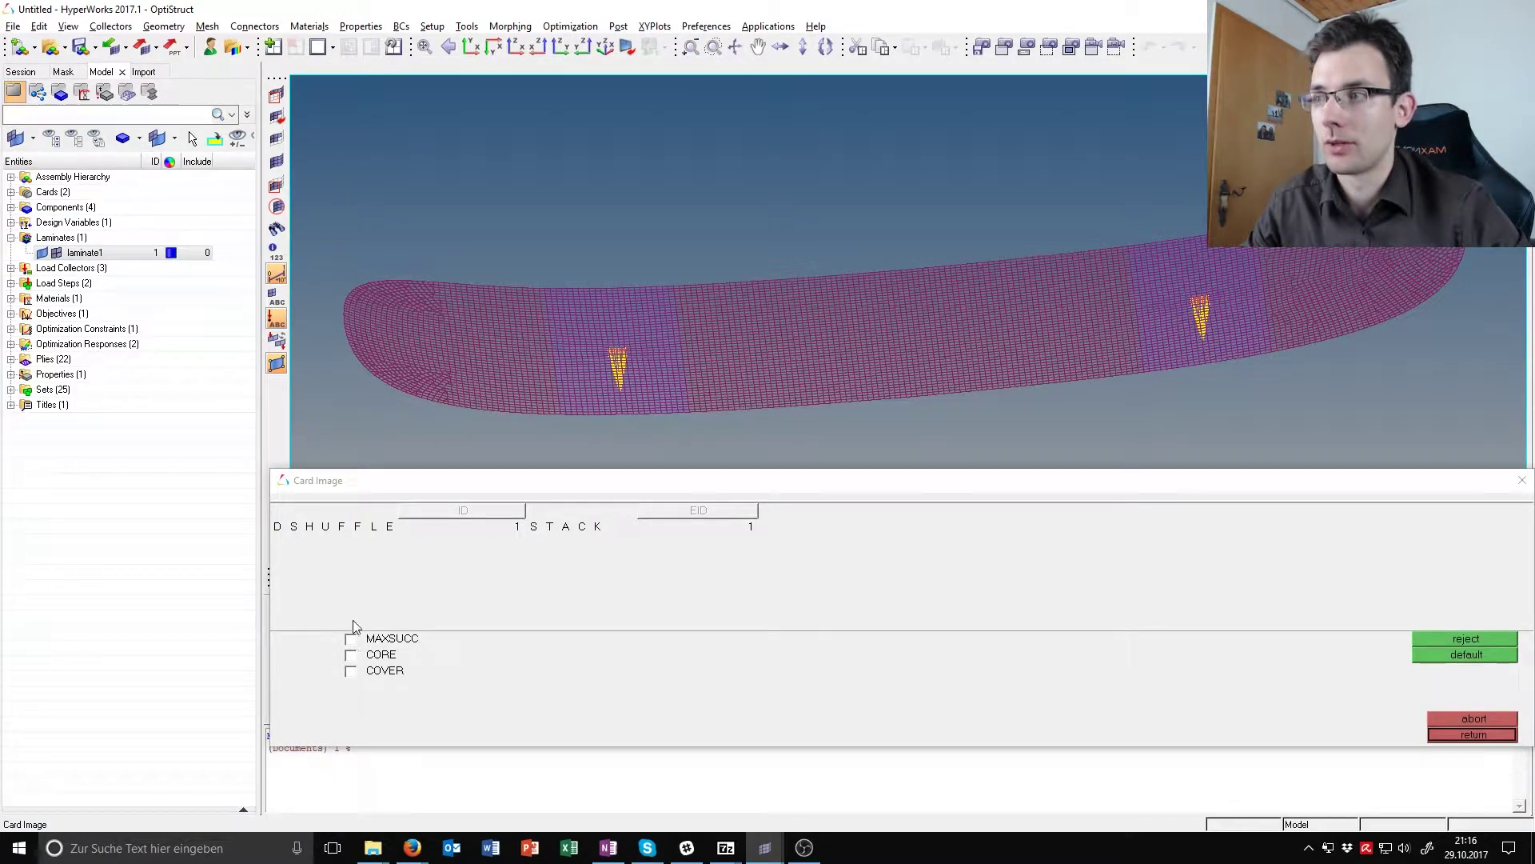
{"action": "left_click", "coordinate": [351, 640]}
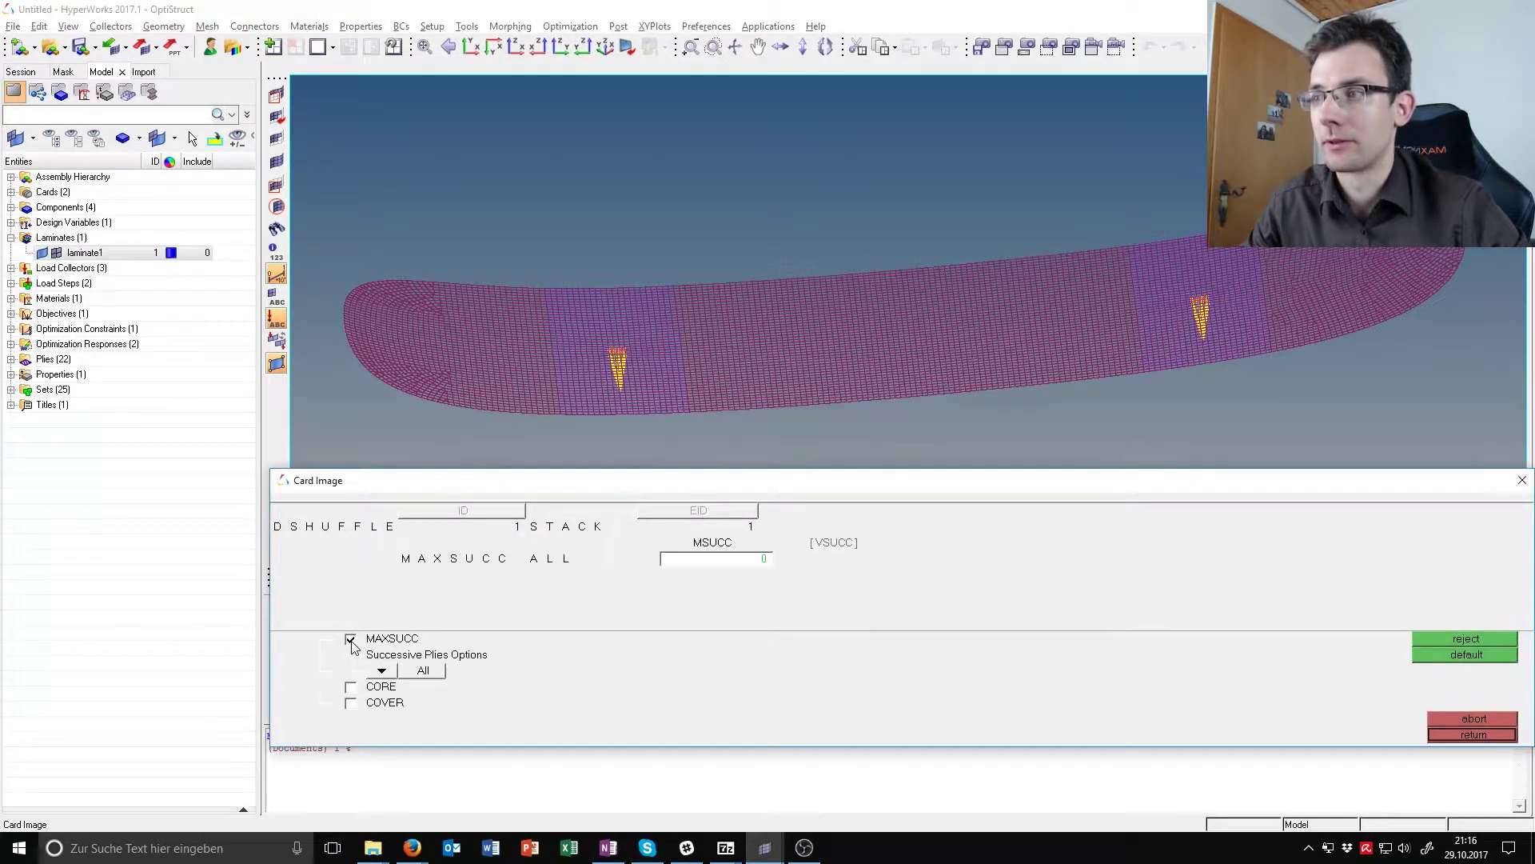
{"action": "left_click", "coordinate": [397, 671]}
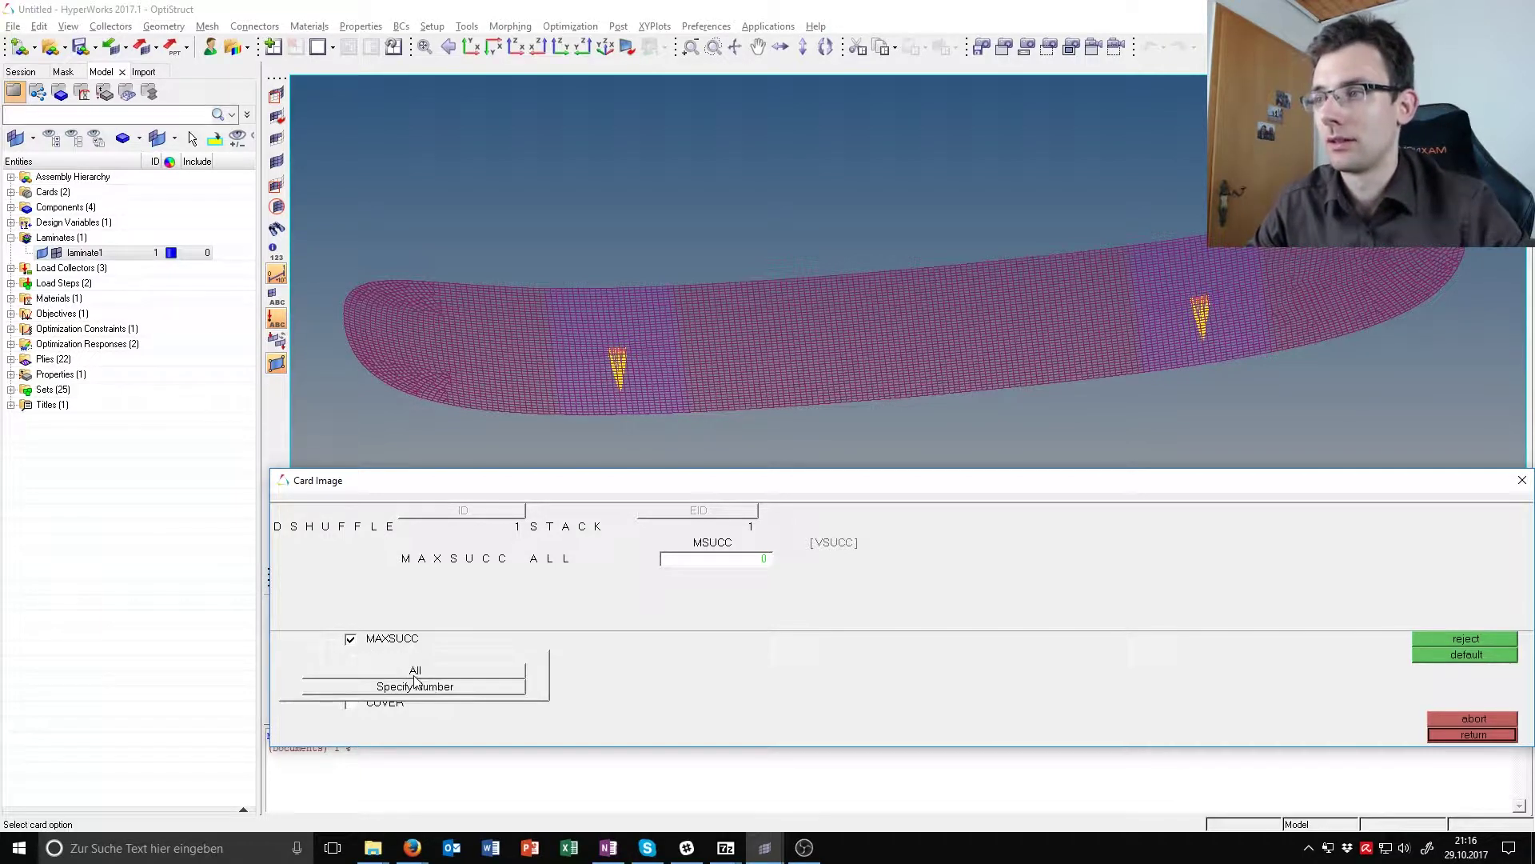
{"action": "left_click", "coordinate": [459, 688]}
{"action": "double_click", "coordinate": [913, 687]}
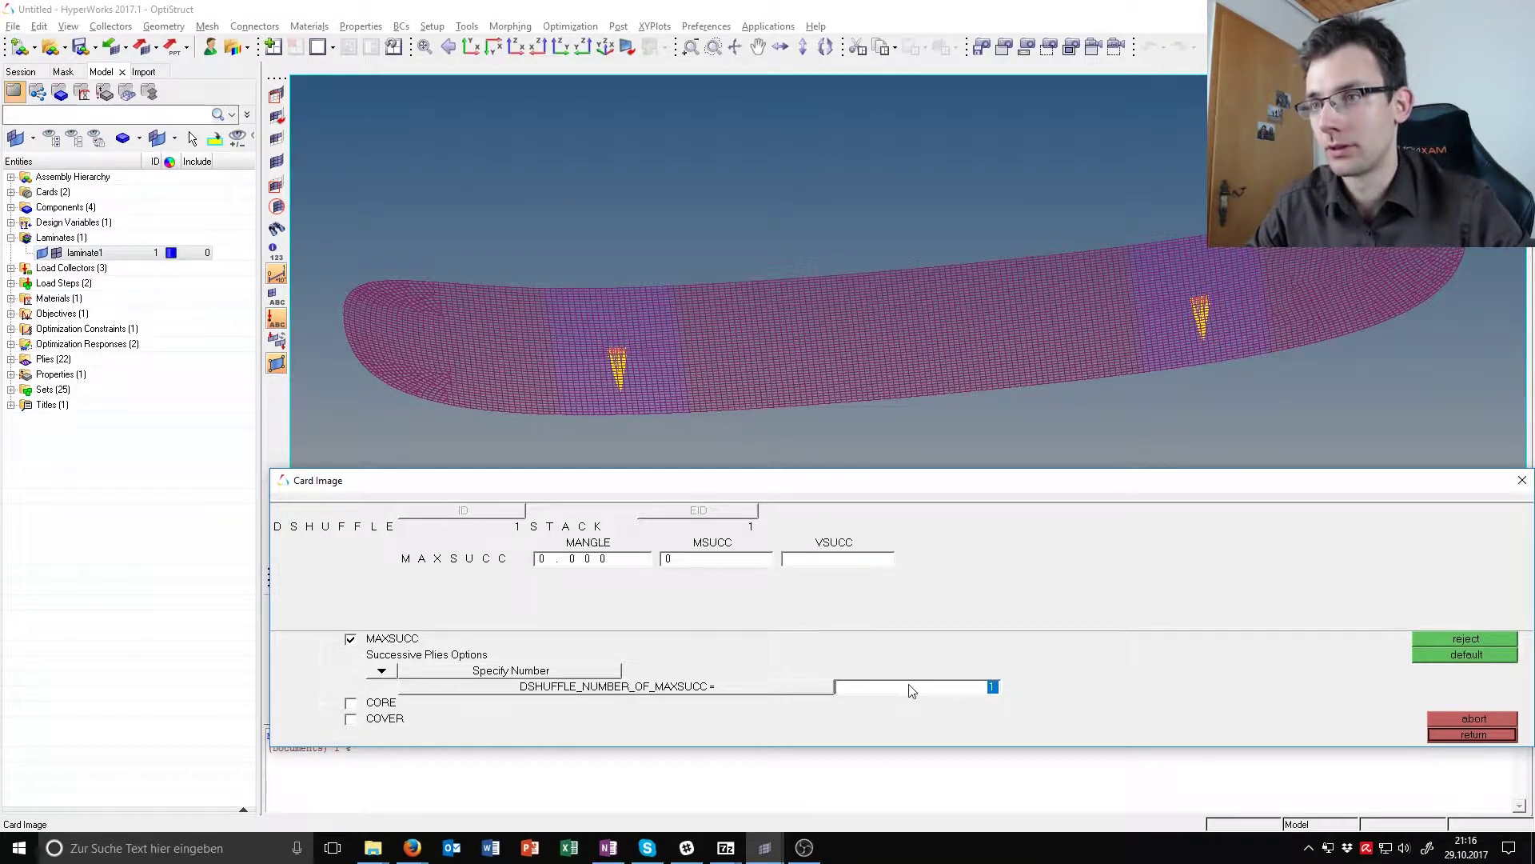
{"action": "type", "text": "4"}
{"action": "key", "text": "Return"}
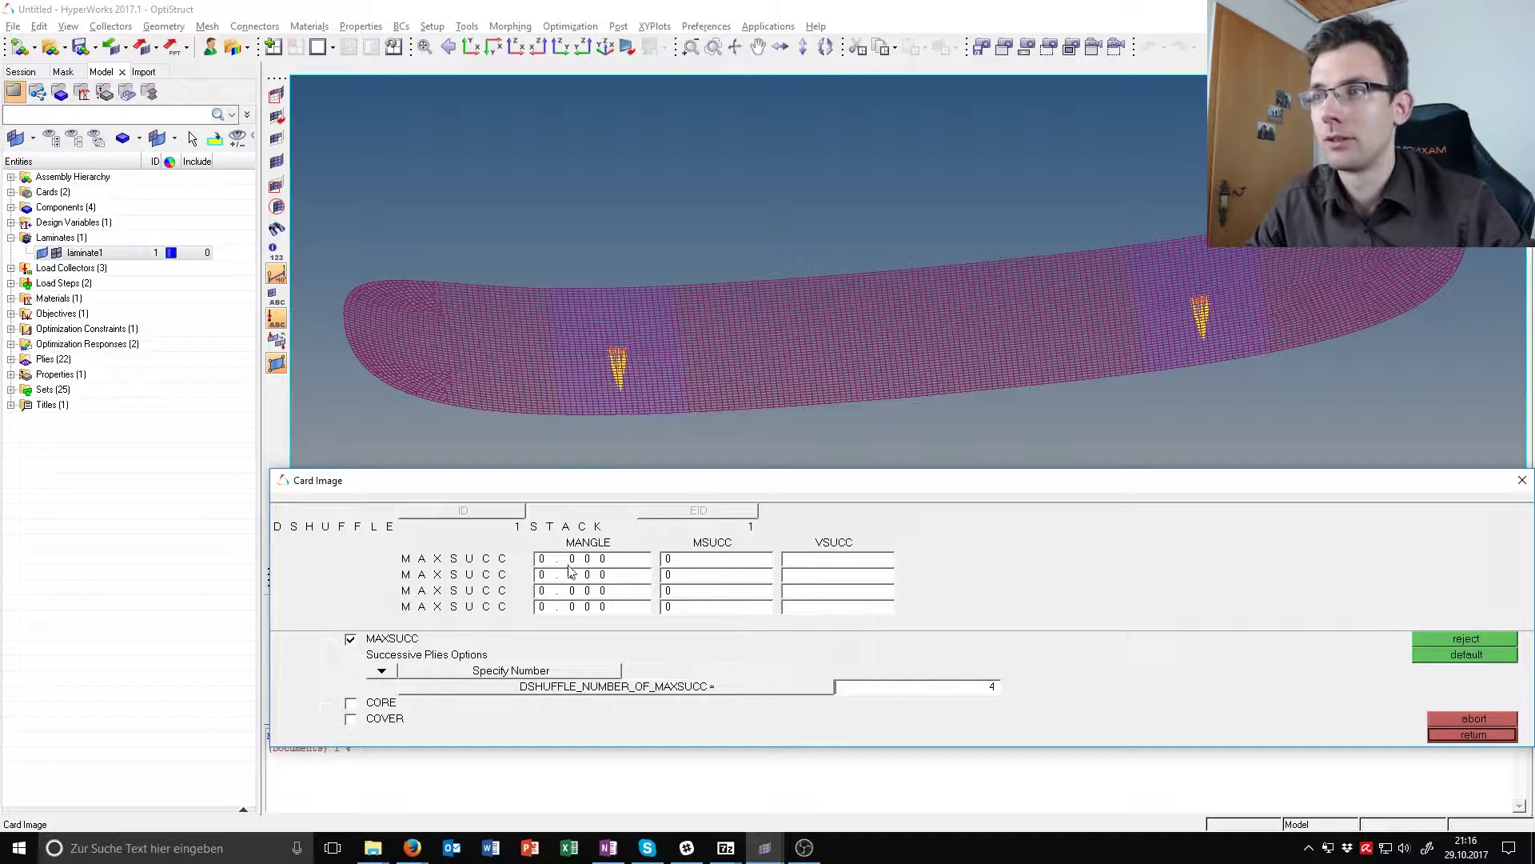
Set the MANGLE values of the second, third and fourth MAXSUCC rows to 45, -45 and 90.
{"action": "double_click", "coordinate": [566, 575]}
{"action": "type", "text": "45"}
{"action": "key", "text": "Return"}
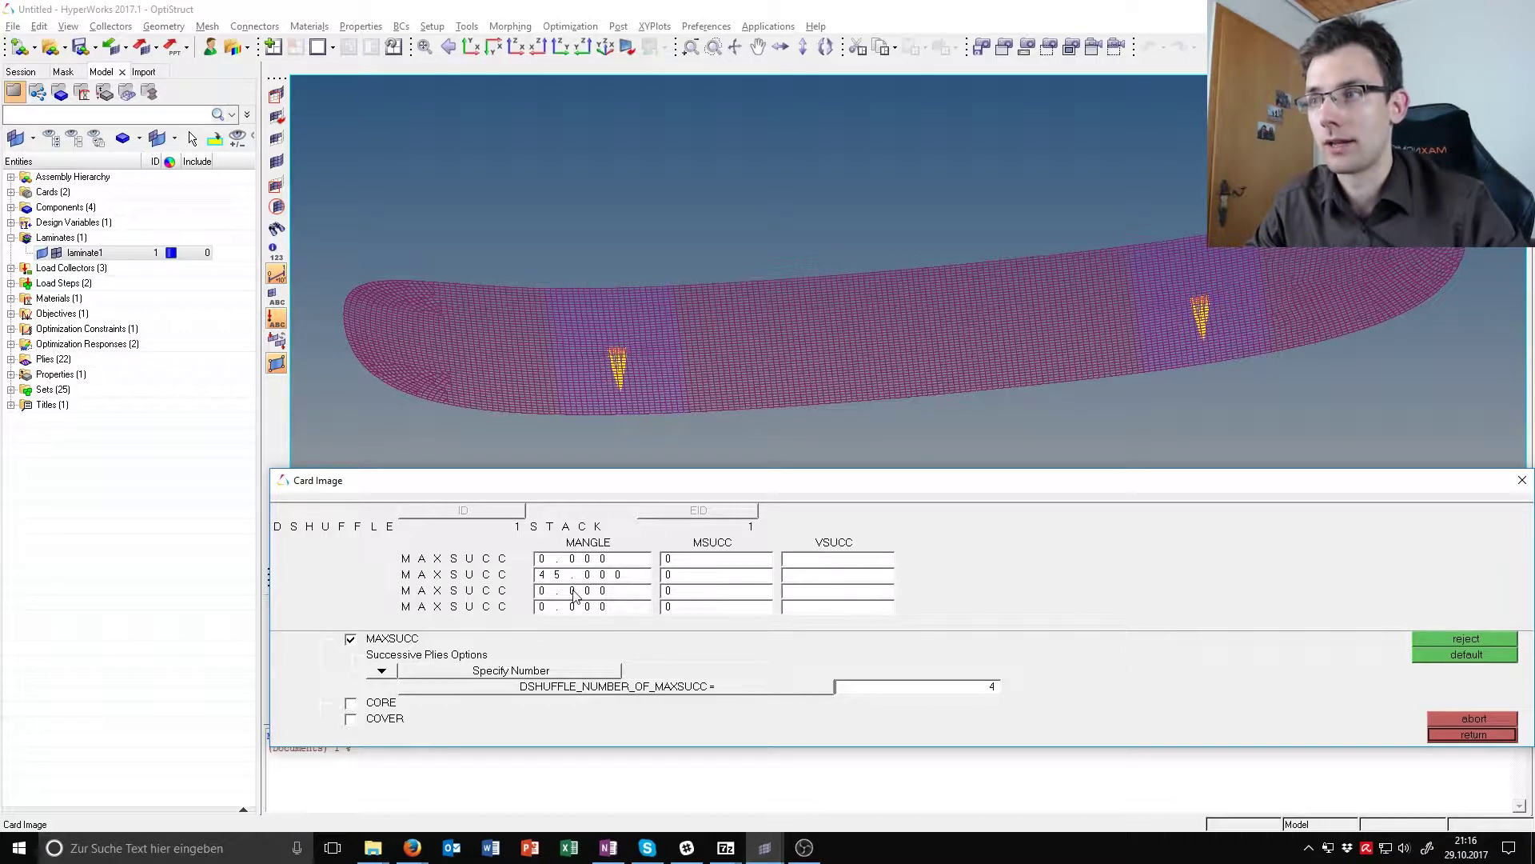
{"action": "double_click", "coordinate": [574, 592]}
{"action": "type", "text": "-45"}
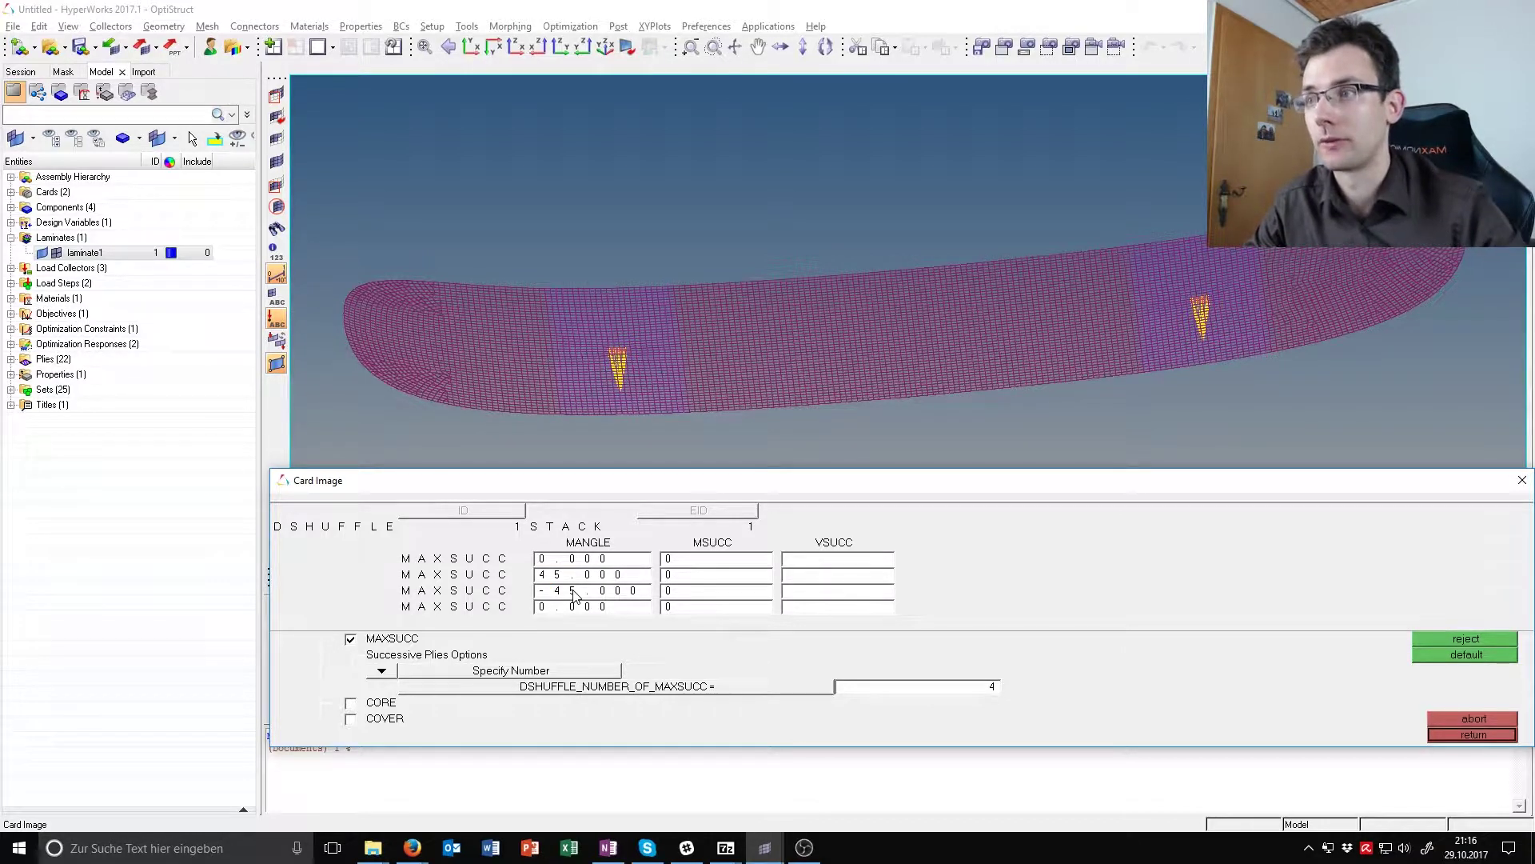
{"action": "key", "text": "Return"}
{"action": "double_click", "coordinate": [579, 608]}
{"action": "type", "text": "9"}
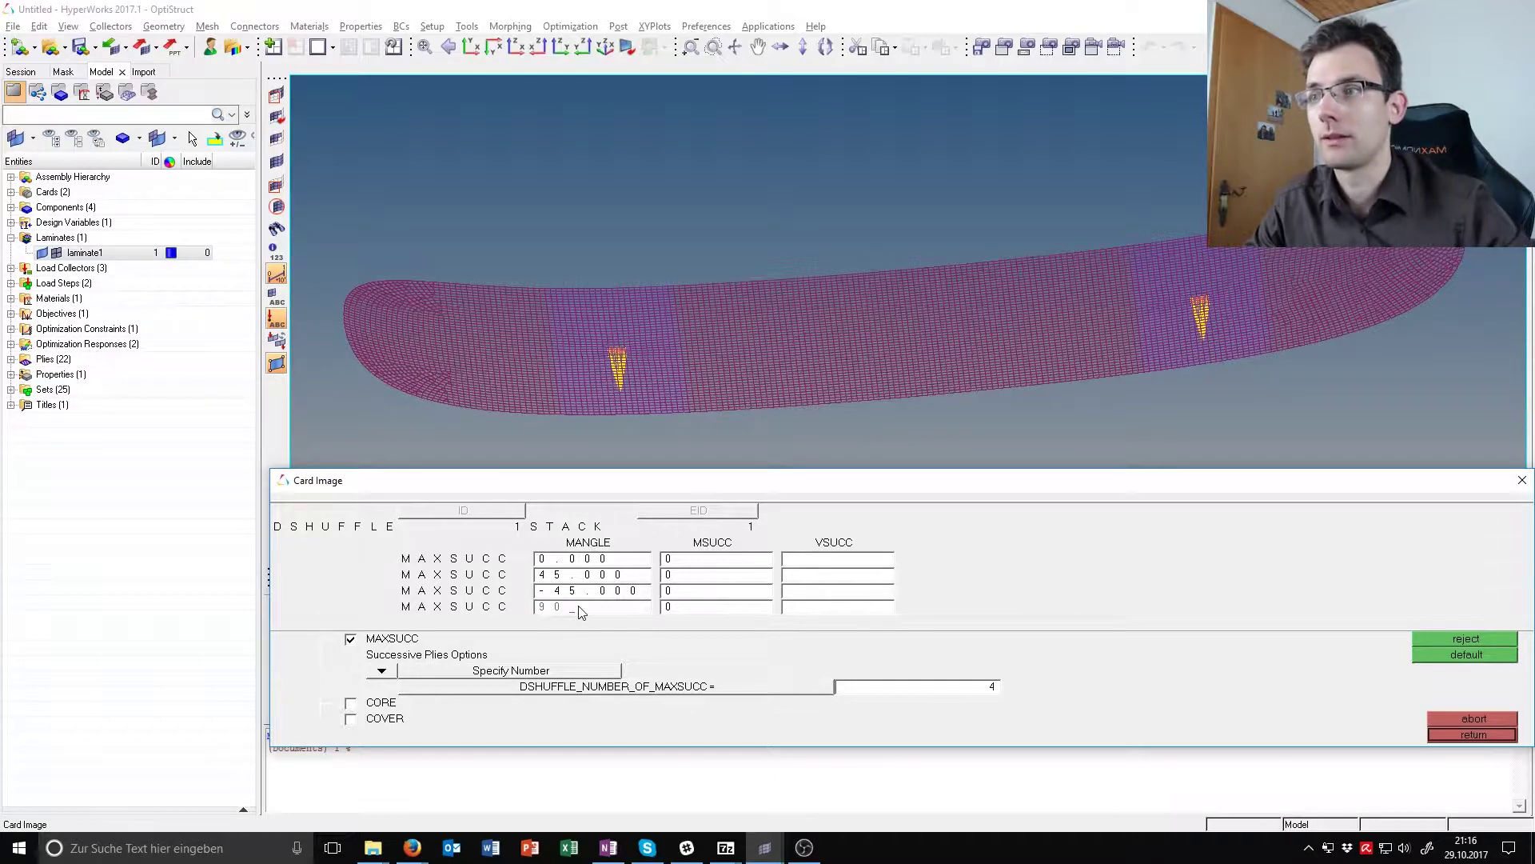
{"action": "type", "text": "000"}
{"action": "key", "text": "Return"}
Set MSUCC to 2 for all four MAXSUCC rows.
{"action": "double_click", "coordinate": [694, 559]}
{"action": "type", "text": "2"}
{"action": "double_click", "coordinate": [694, 575]}
{"action": "type", "text": "2"}
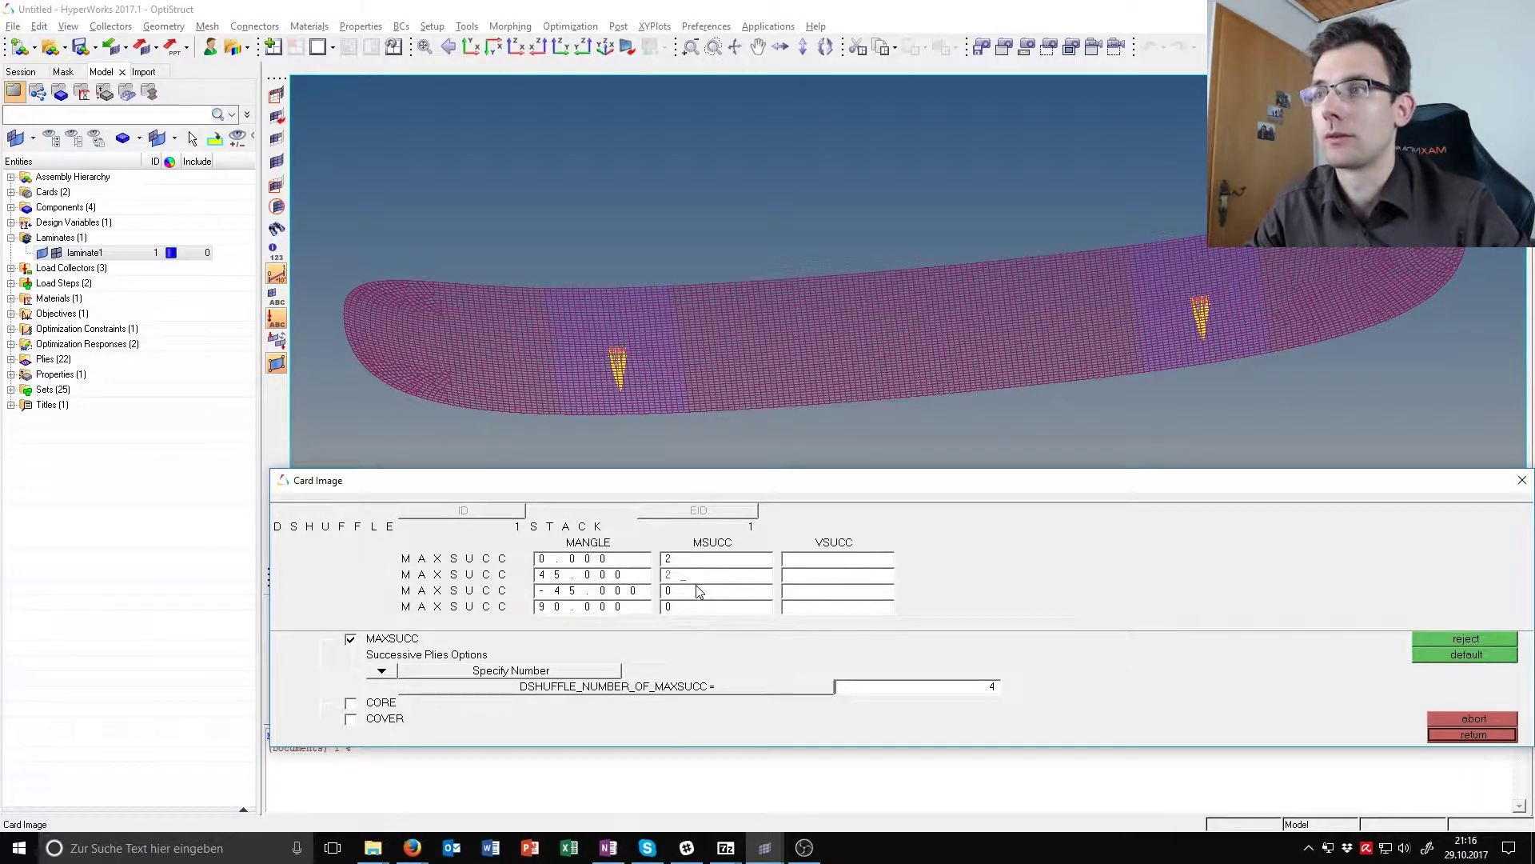
{"action": "double_click", "coordinate": [694, 591]}
{"action": "type", "text": "2"}
{"action": "double_click", "coordinate": [695, 607]}
{"action": "type", "text": "2"}
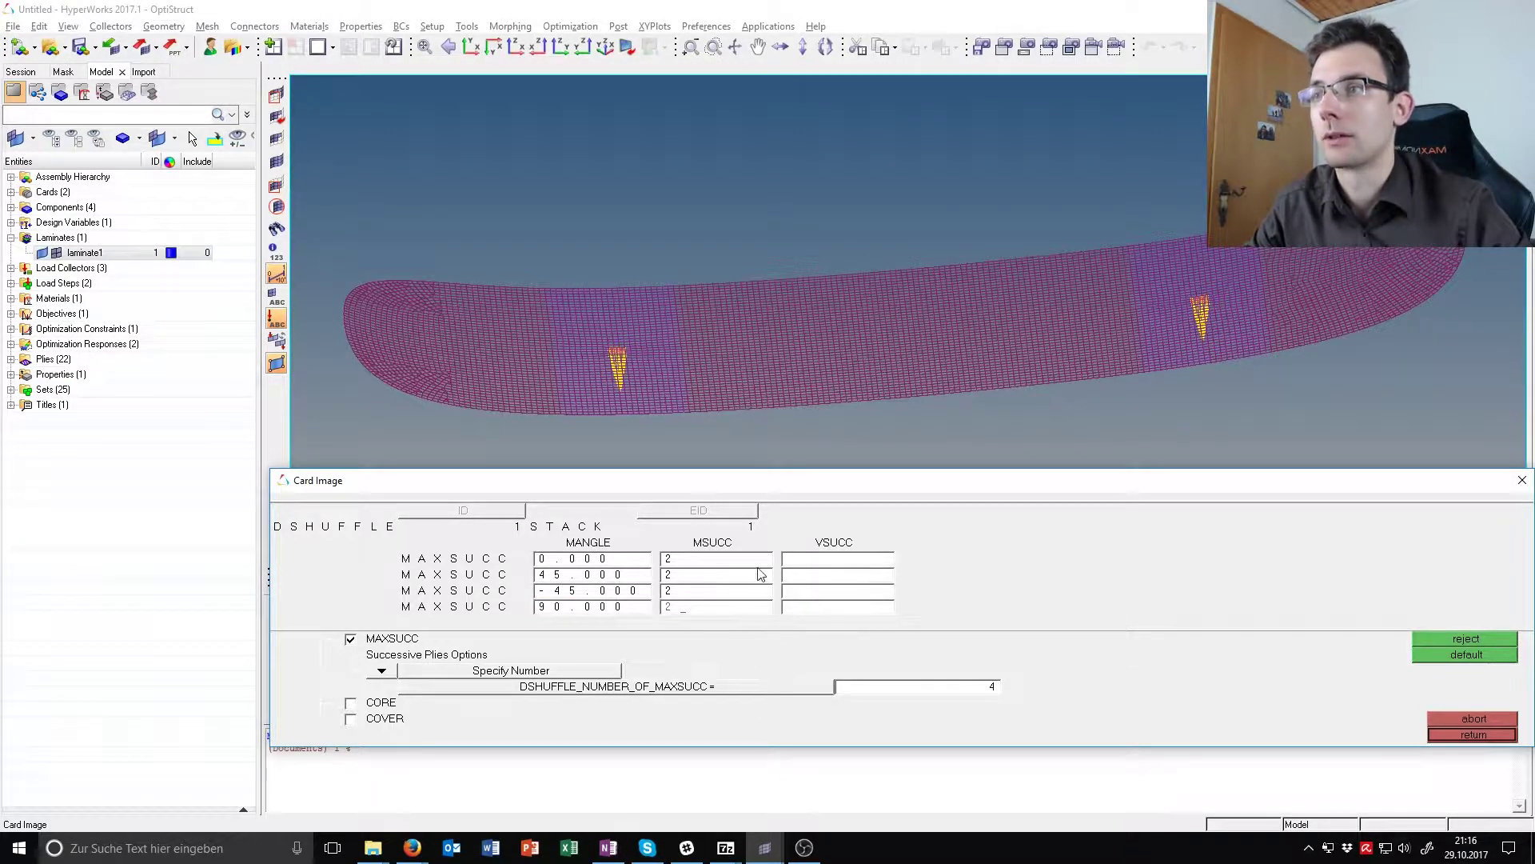
Set VSUCC to 1 for all four MAXSUCC rows.
{"action": "left_click", "coordinate": [855, 563]}
{"action": "type", "text": "1"}
{"action": "left_click", "coordinate": [836, 575]}
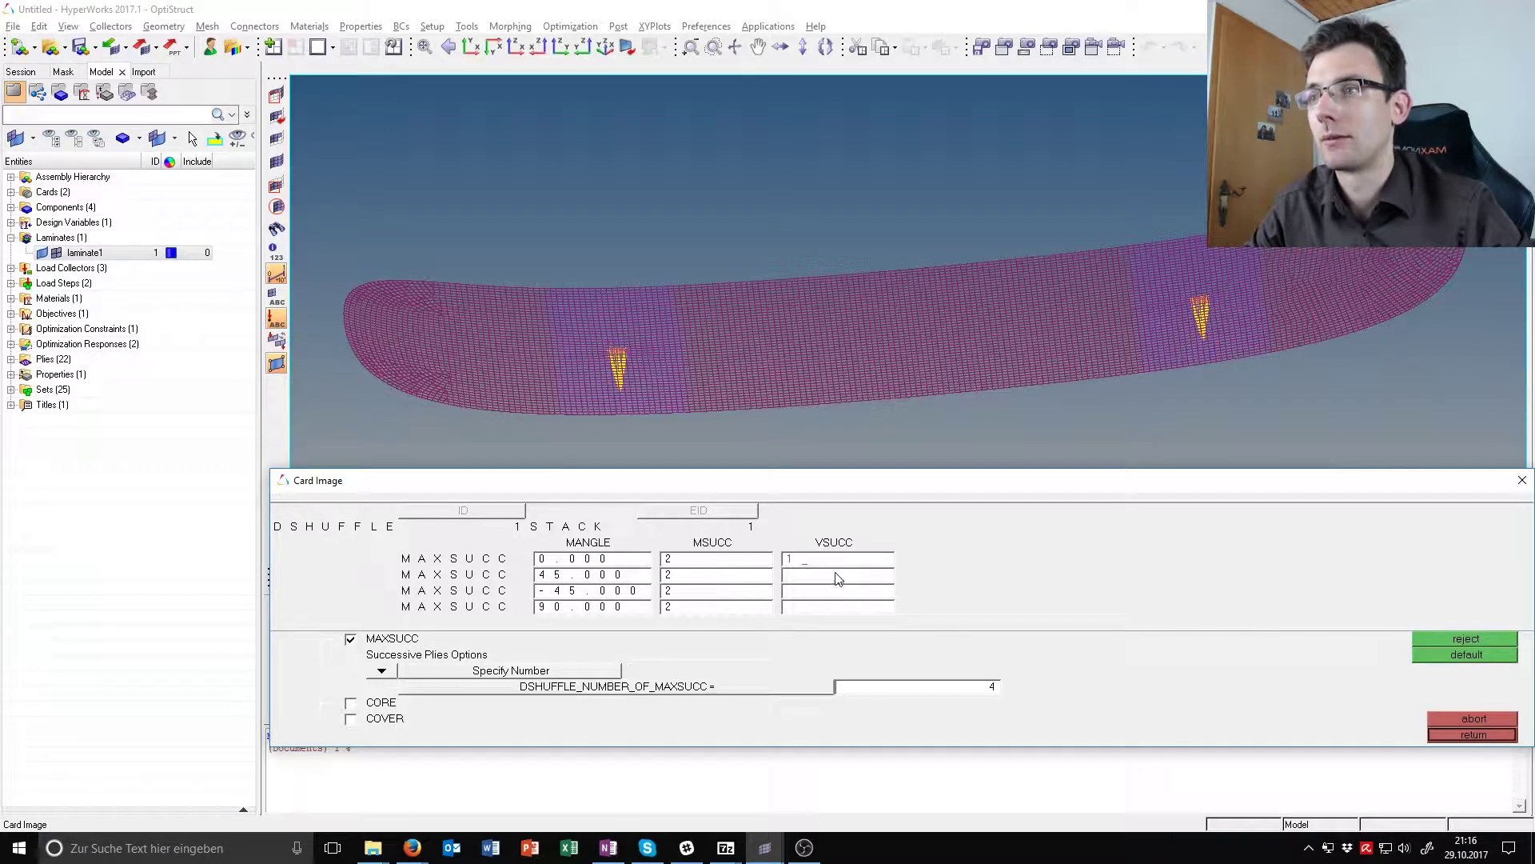
{"action": "type", "text": "1"}
{"action": "left_click", "coordinate": [830, 591]}
{"action": "type", "text": "1"}
{"action": "left_click", "coordinate": [828, 607]}
{"action": "type", "text": "1"}
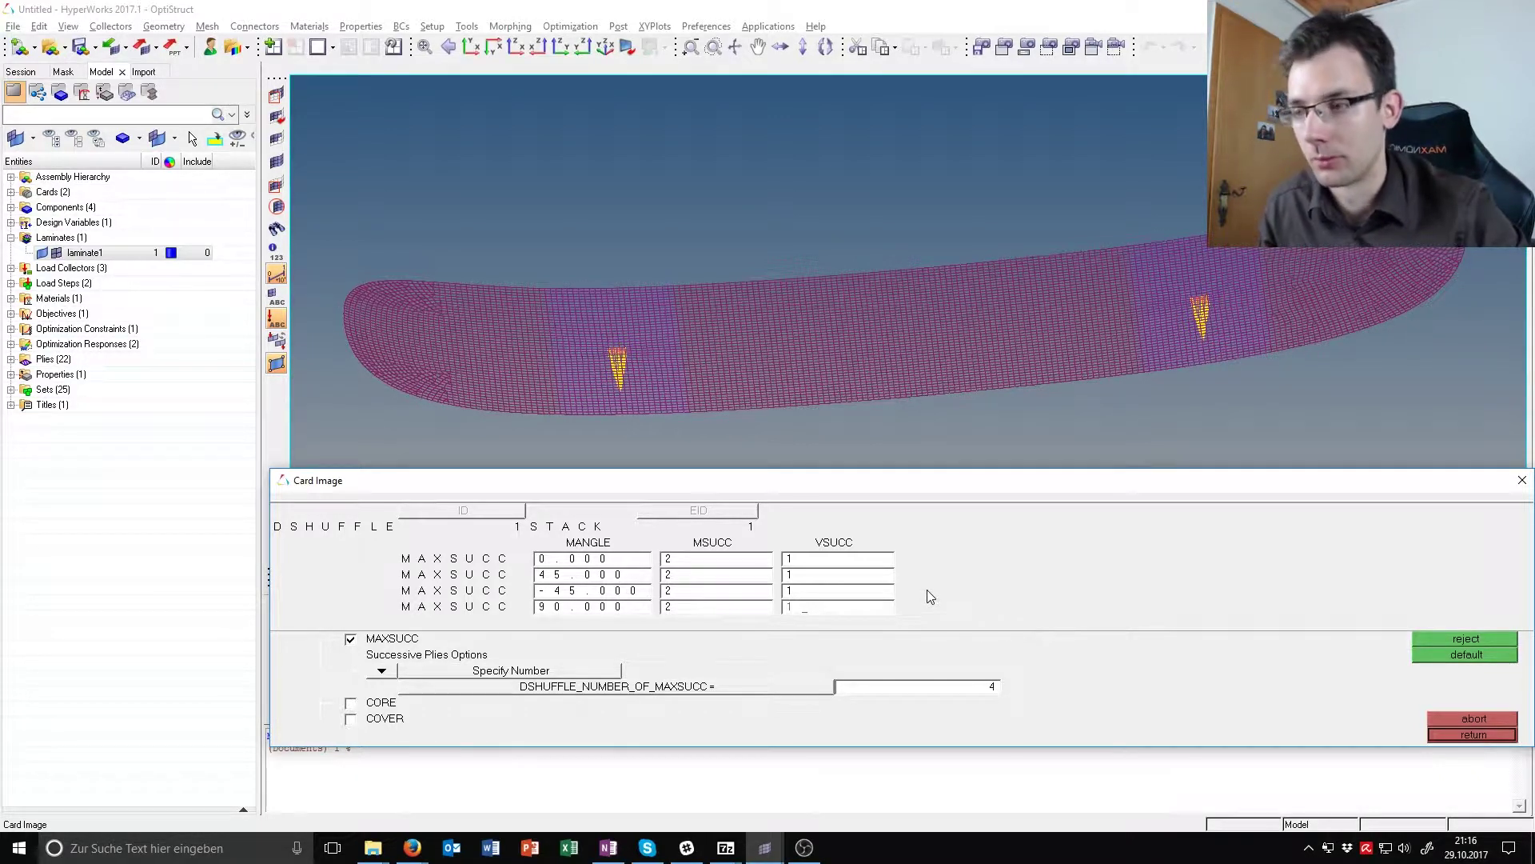
Enable the COVER option with one 0-degree cover ply and update the shuffle design variable.
{"action": "left_click", "coordinate": [351, 717]}
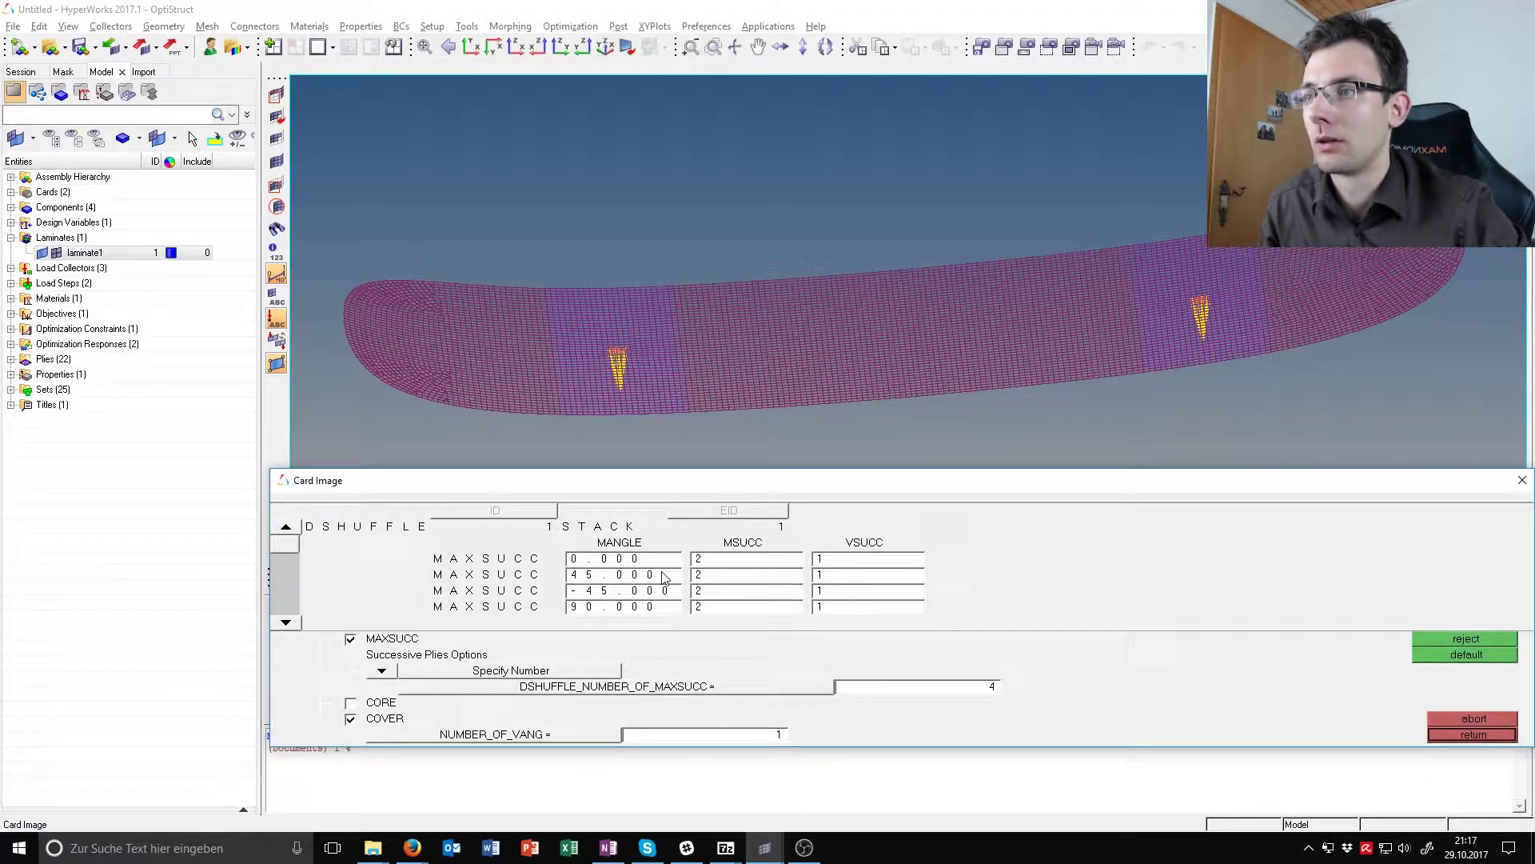
{"action": "left_click", "coordinate": [286, 622]}
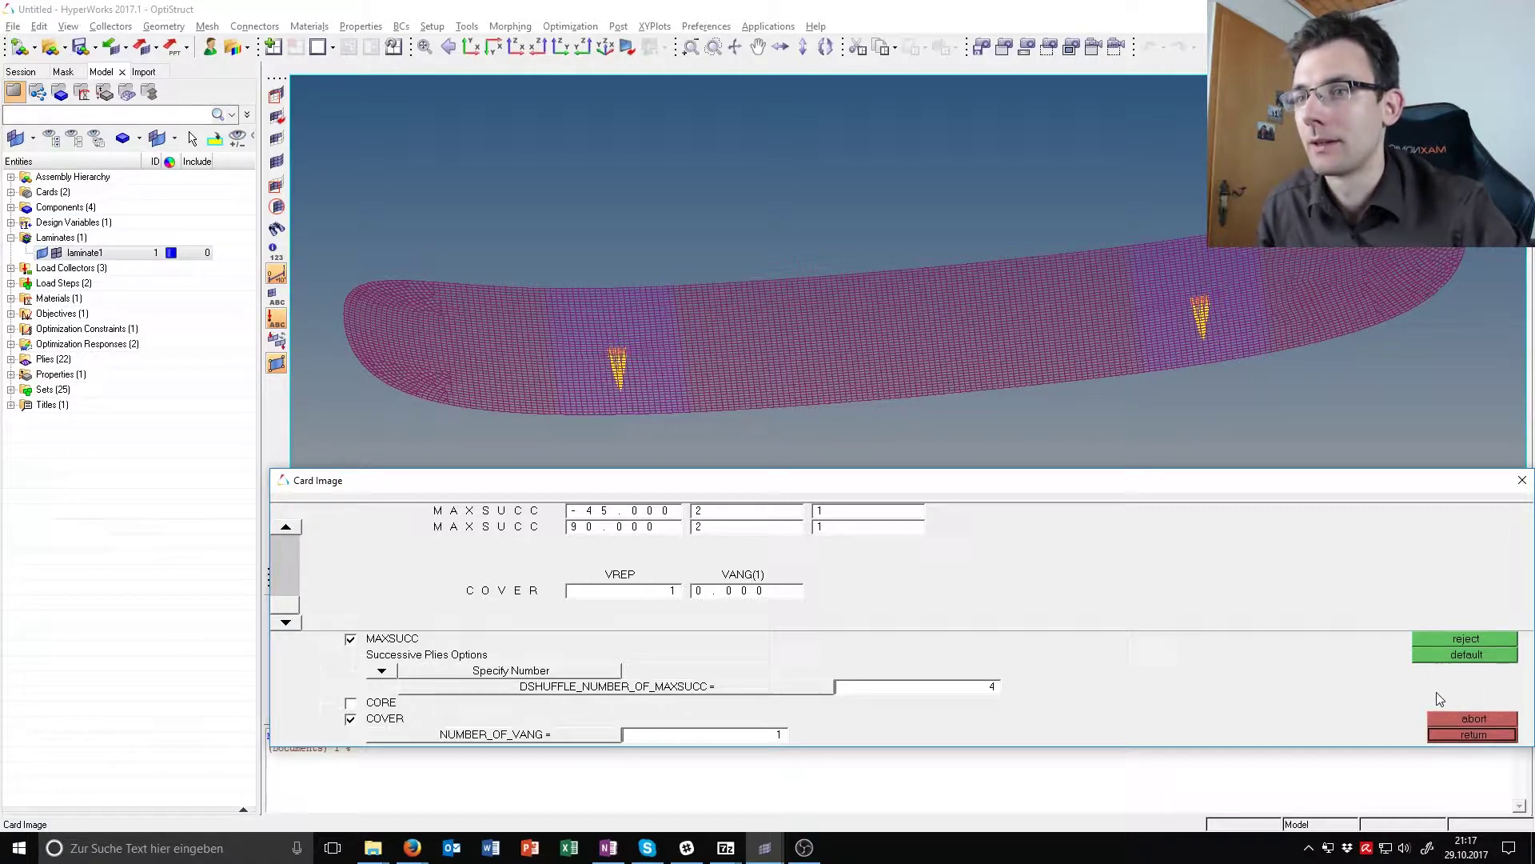
{"action": "left_click", "coordinate": [1475, 736]}
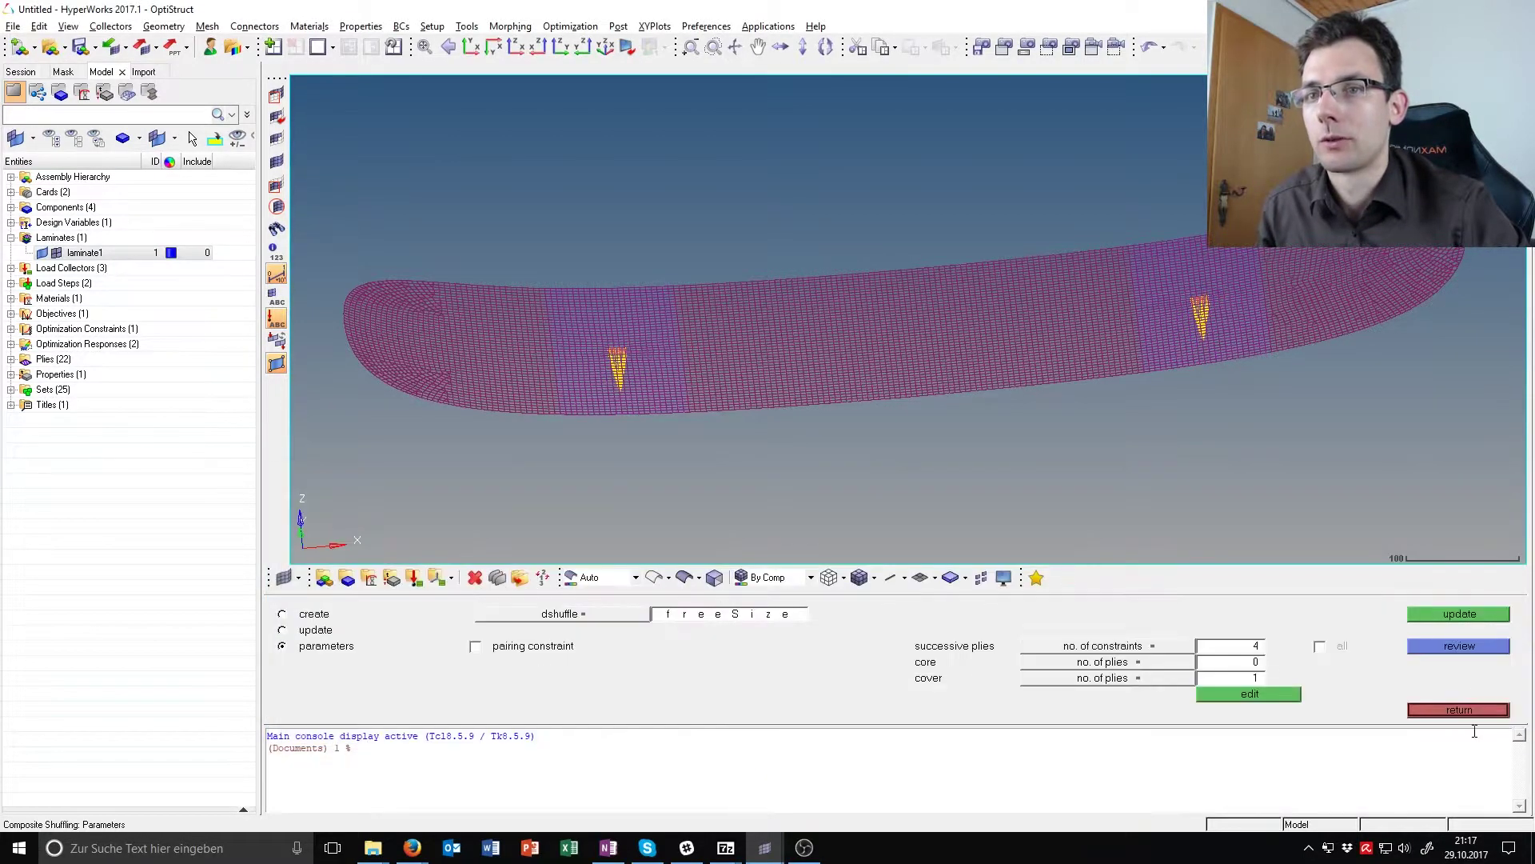
{"action": "left_click", "coordinate": [1457, 616]}
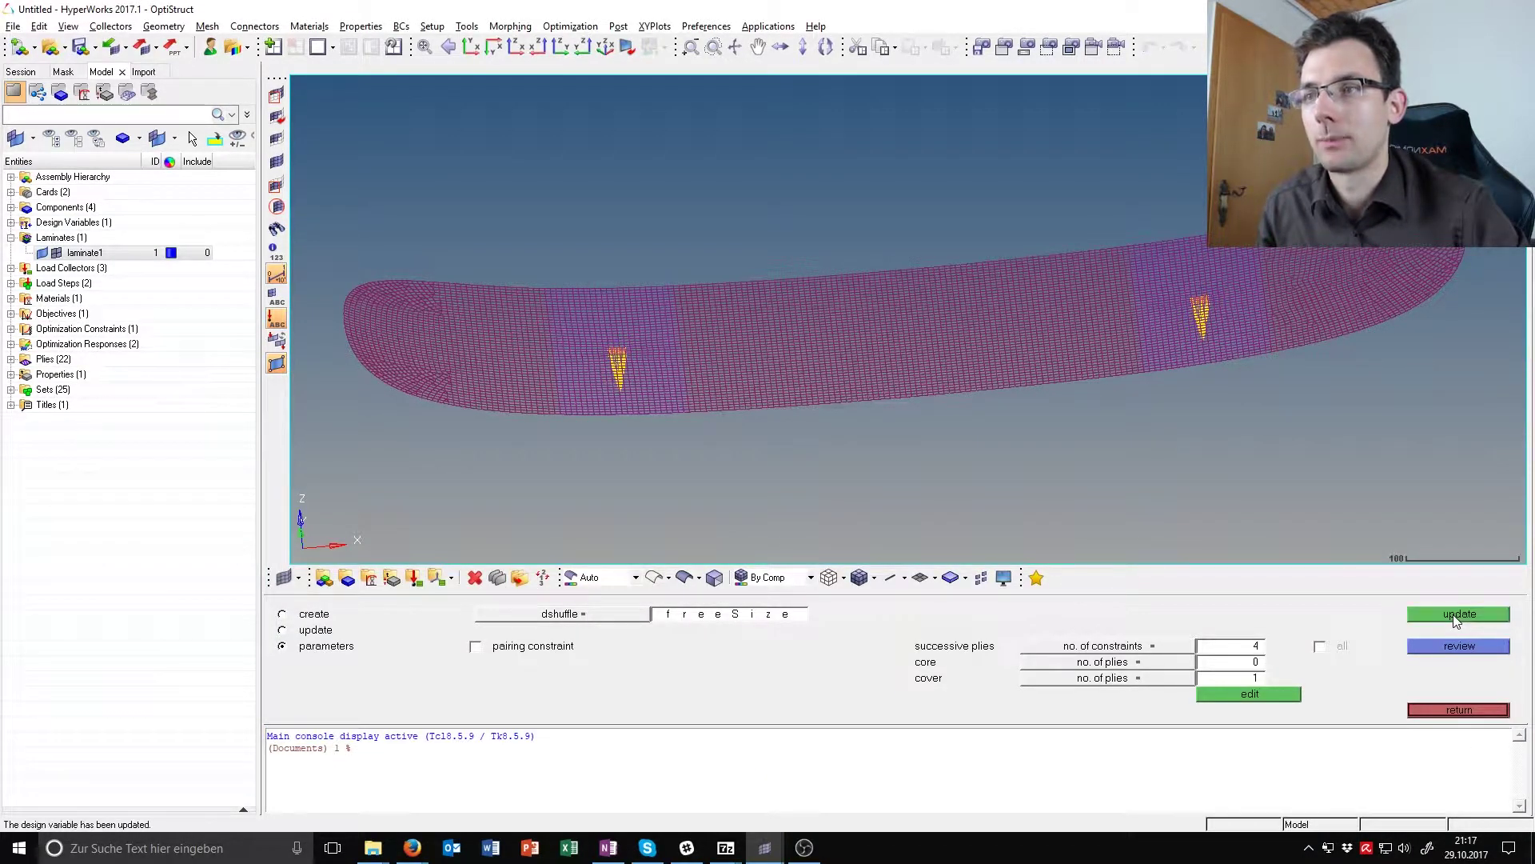
Enable the pairing constraint with ply angles 45 and -45 and update the shuffle design variable.
{"action": "left_click", "coordinate": [475, 646]}
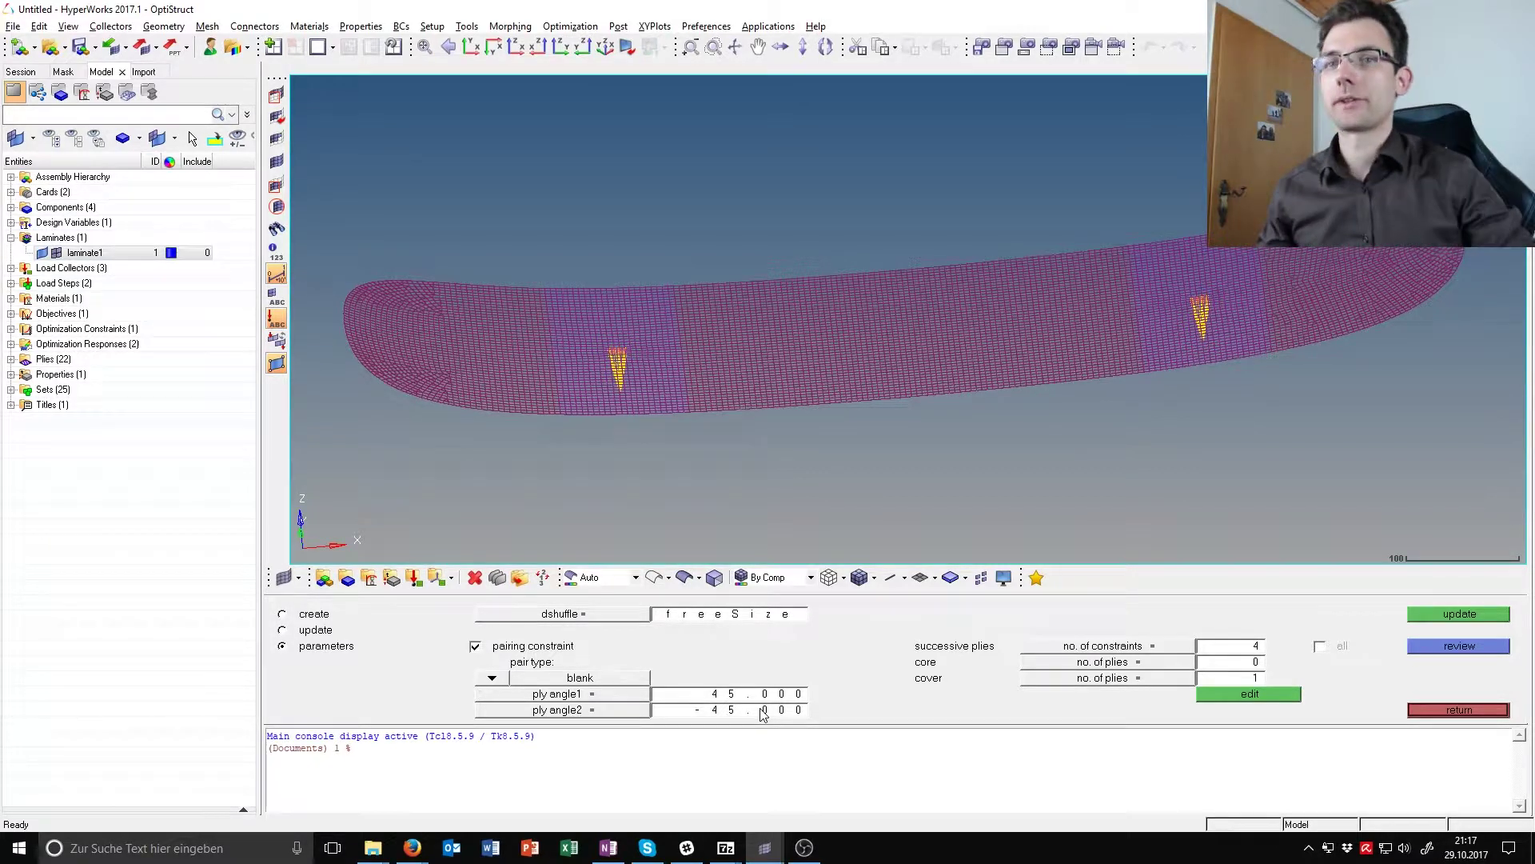
{"action": "left_click", "coordinate": [1459, 617]}
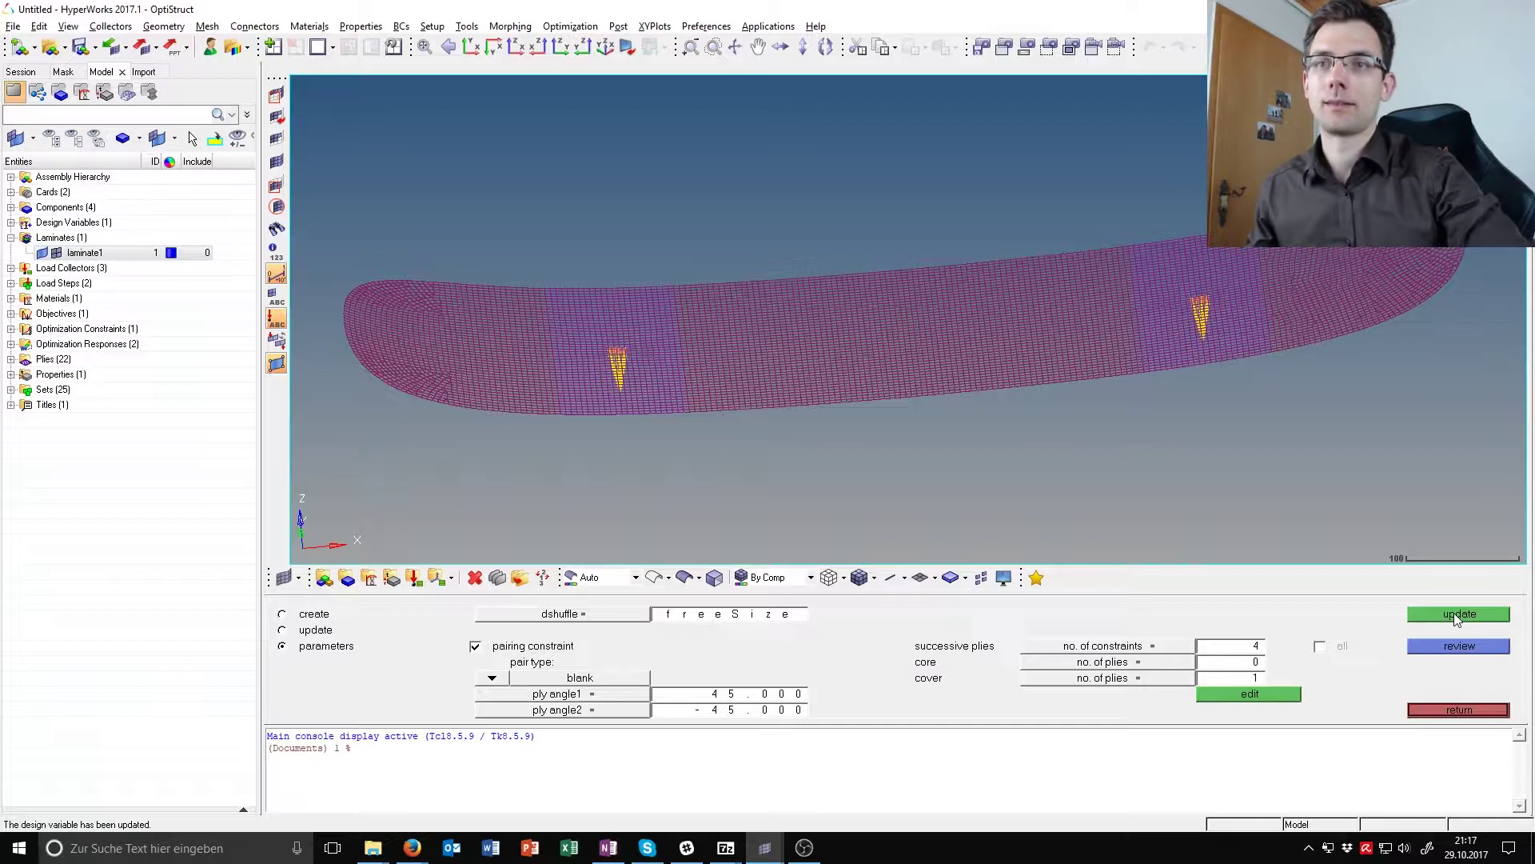
{"action": "left_click", "coordinate": [1468, 711]}
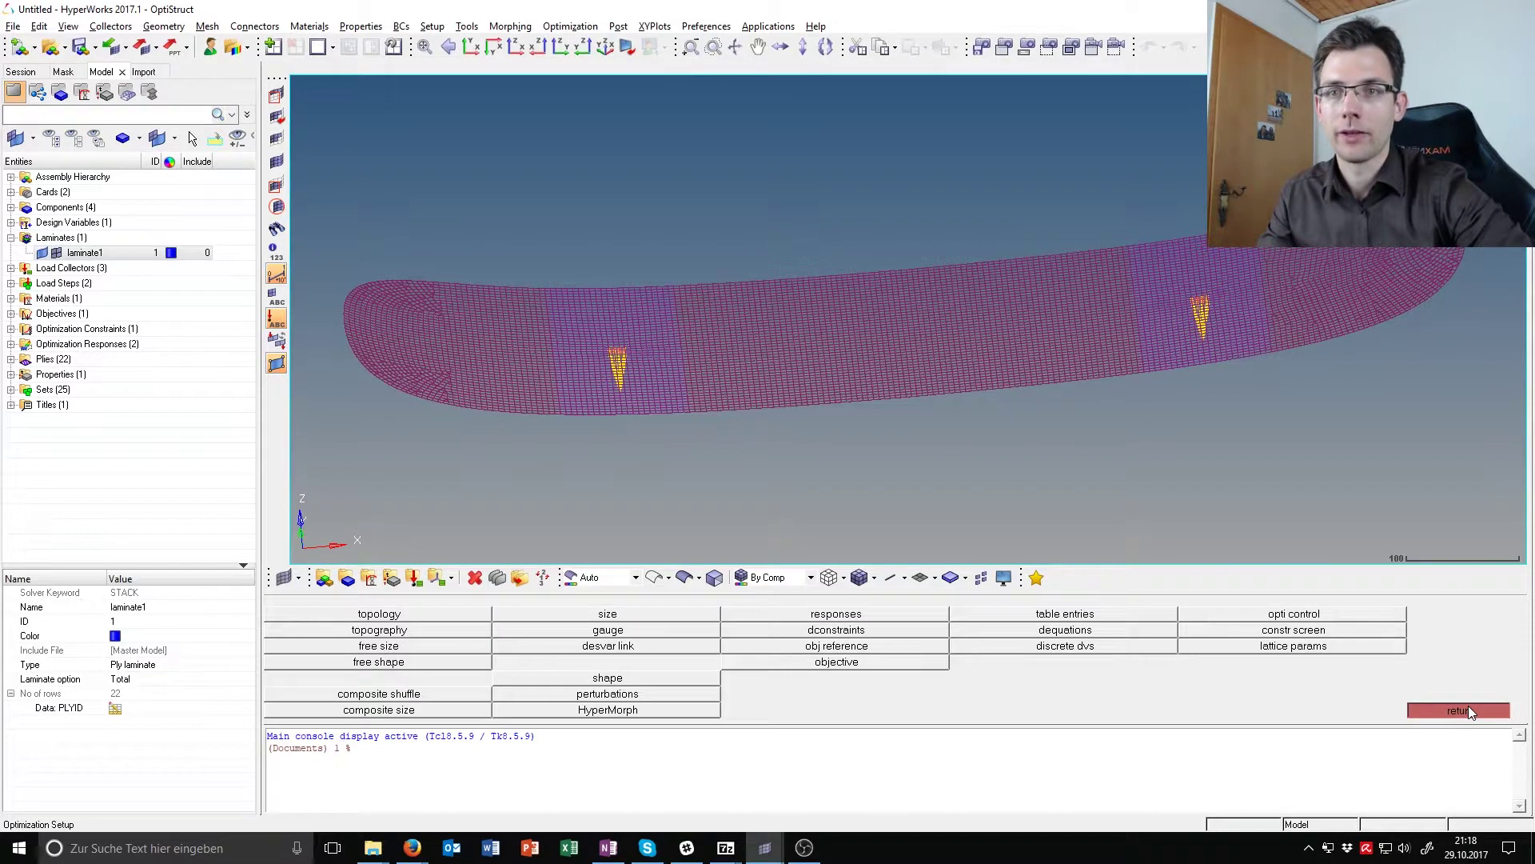
{"action": "left_click", "coordinate": [1468, 708]}
Set the number of outputs to 2 in the OUTPUT control card.
{"action": "left_click", "coordinate": [1323, 615]}
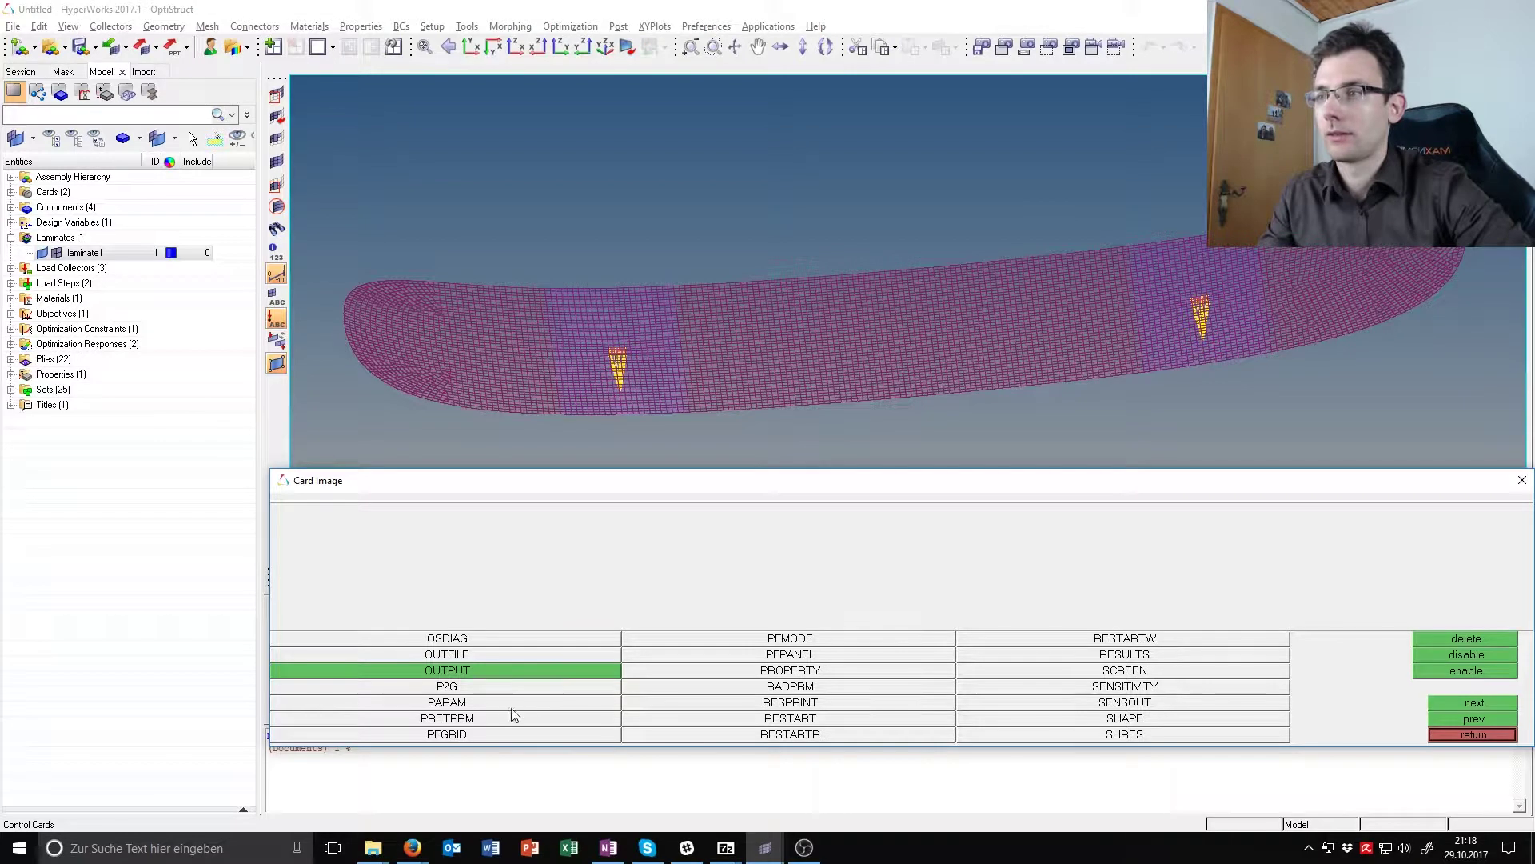
{"action": "left_click", "coordinate": [496, 678]}
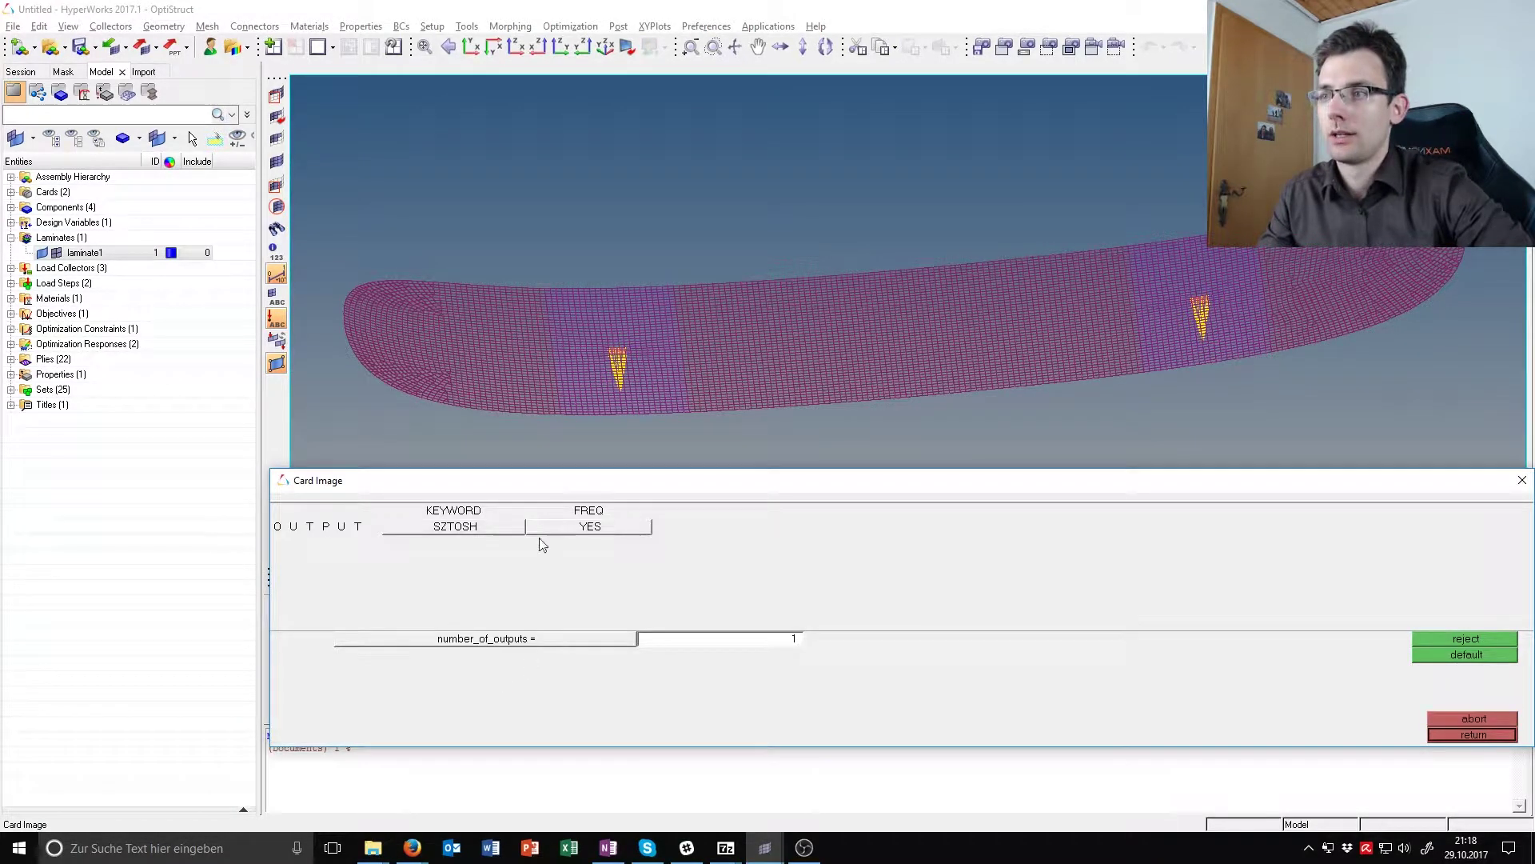
{"action": "left_click", "coordinate": [791, 641]}
{"action": "type", "text": "2"}
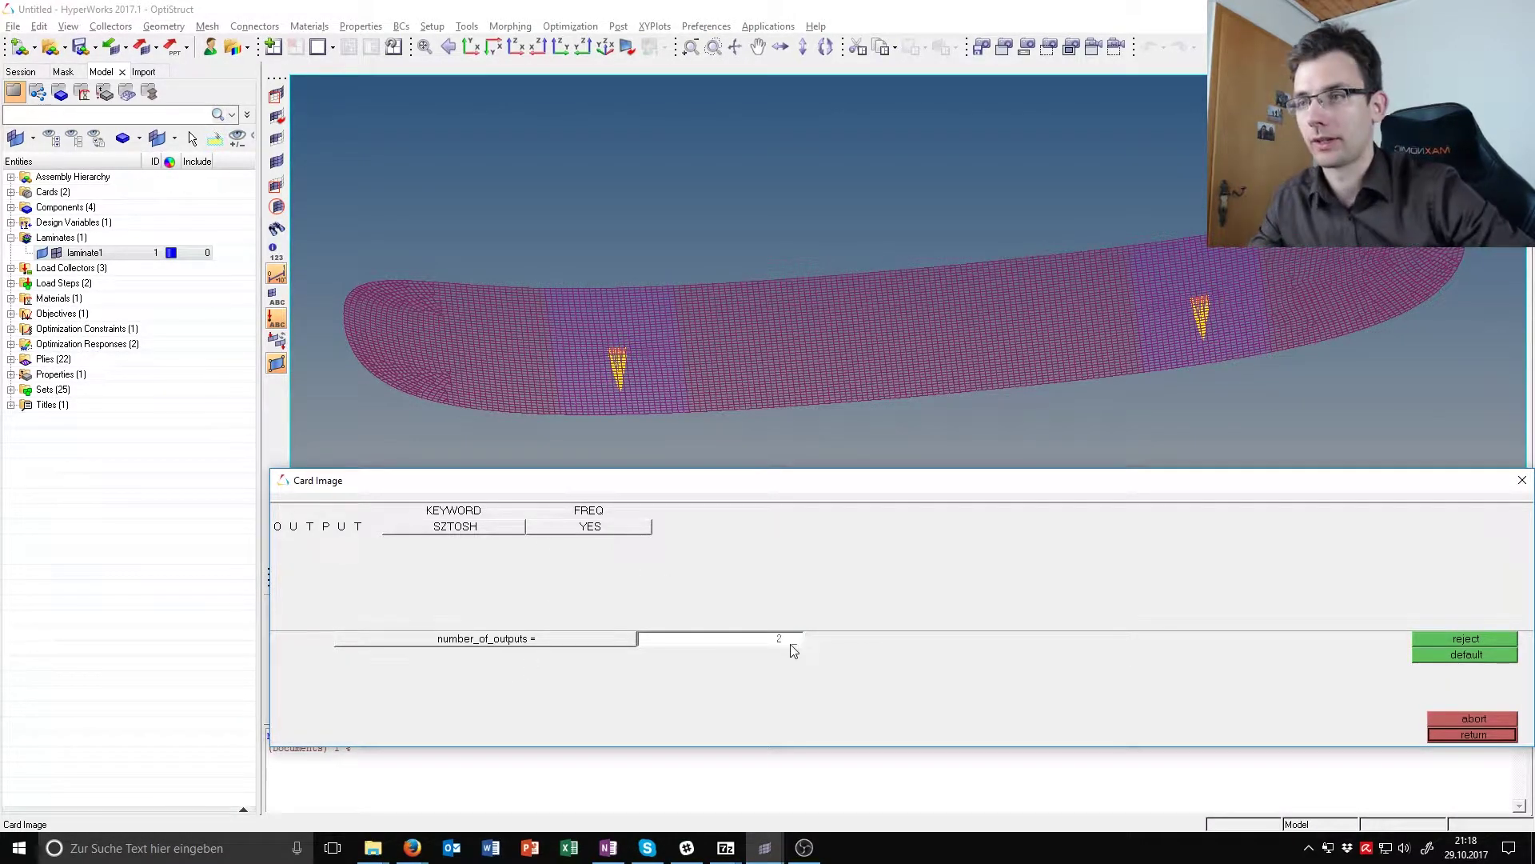
{"action": "key", "text": "Return"}
Set the second OUTPUT entry's keyword to DESIGN with frequency ALL and close the control cards.
{"action": "left_click", "coordinate": [486, 543]}
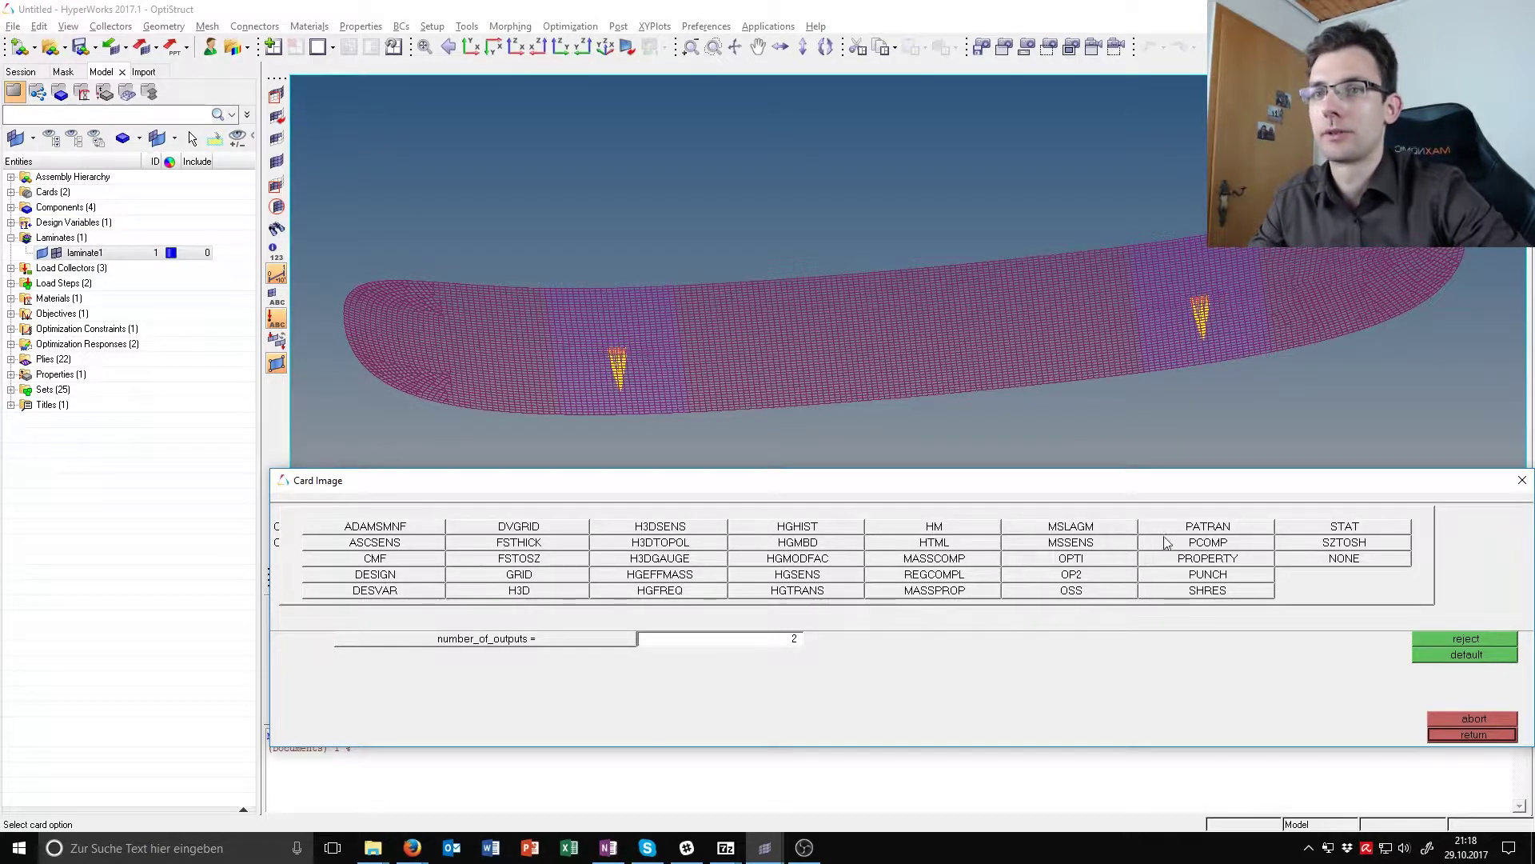
{"action": "left_click", "coordinate": [415, 576]}
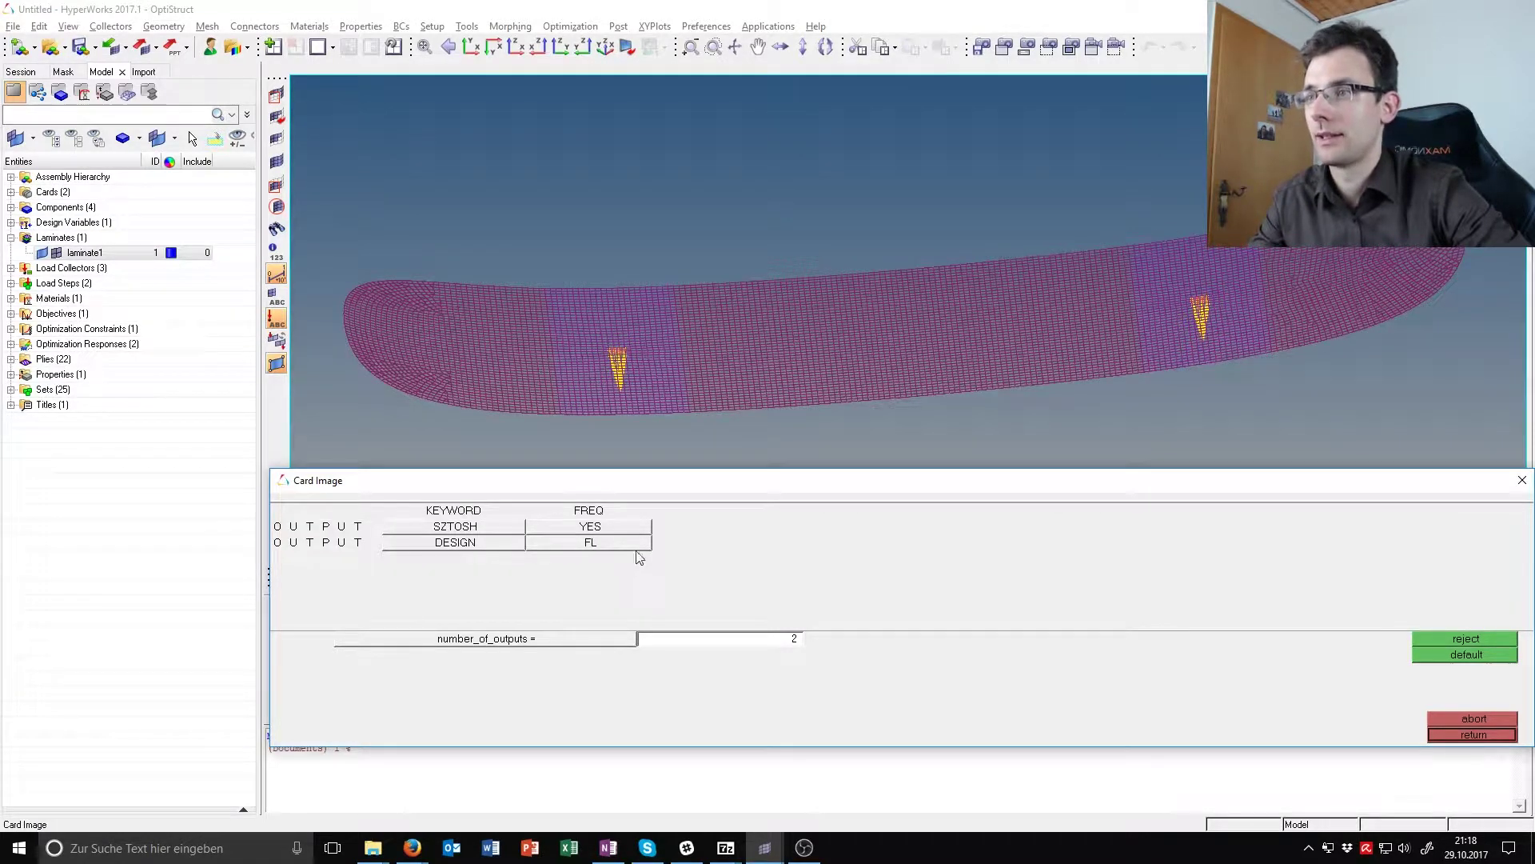
{"action": "left_click", "coordinate": [560, 543]}
{"action": "left_click", "coordinate": [497, 592]}
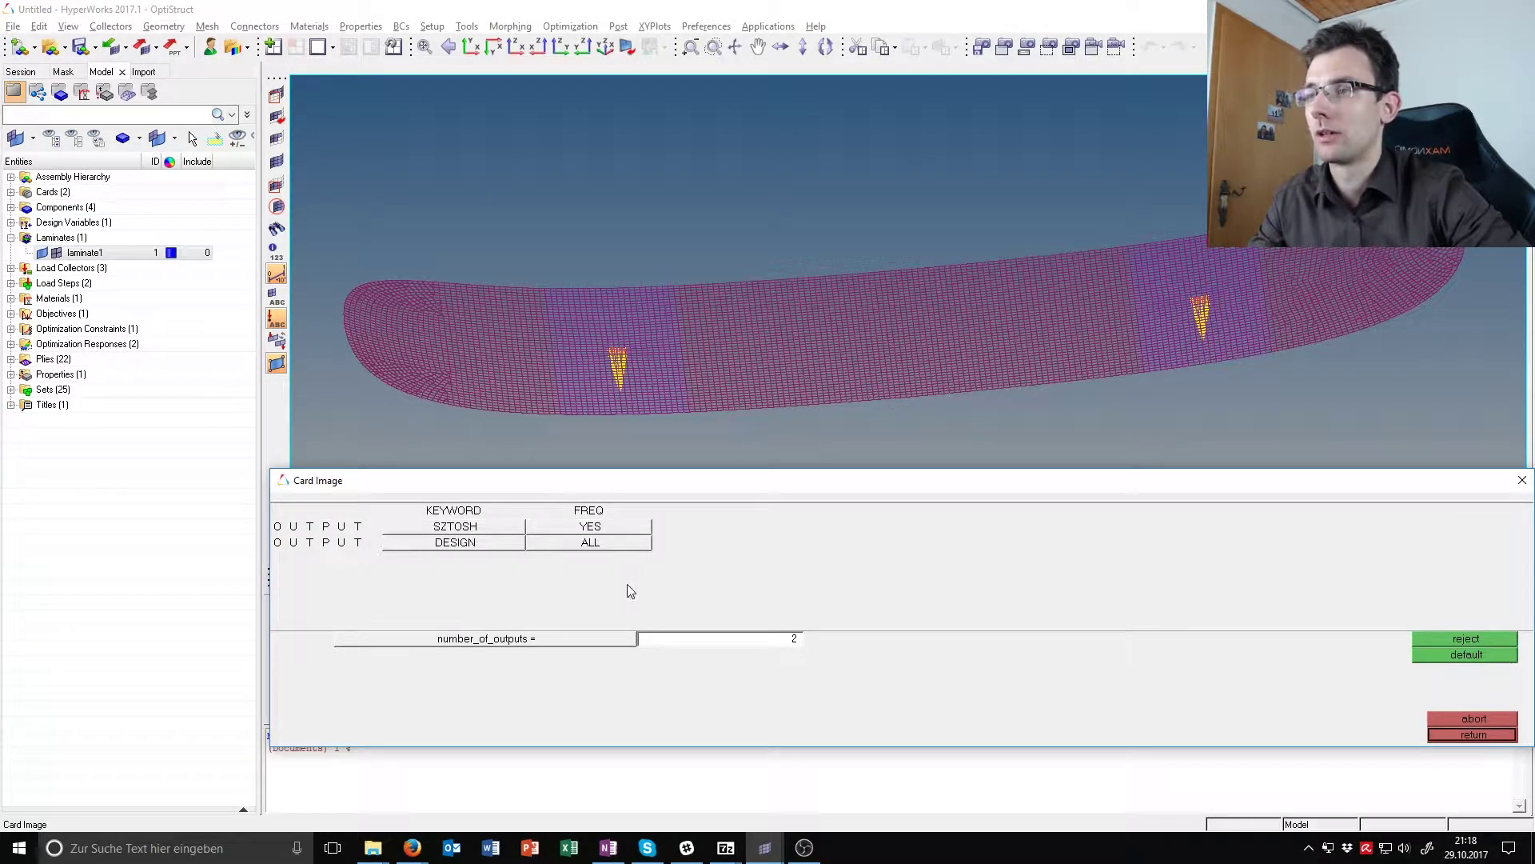
{"action": "left_click", "coordinate": [1492, 737]}
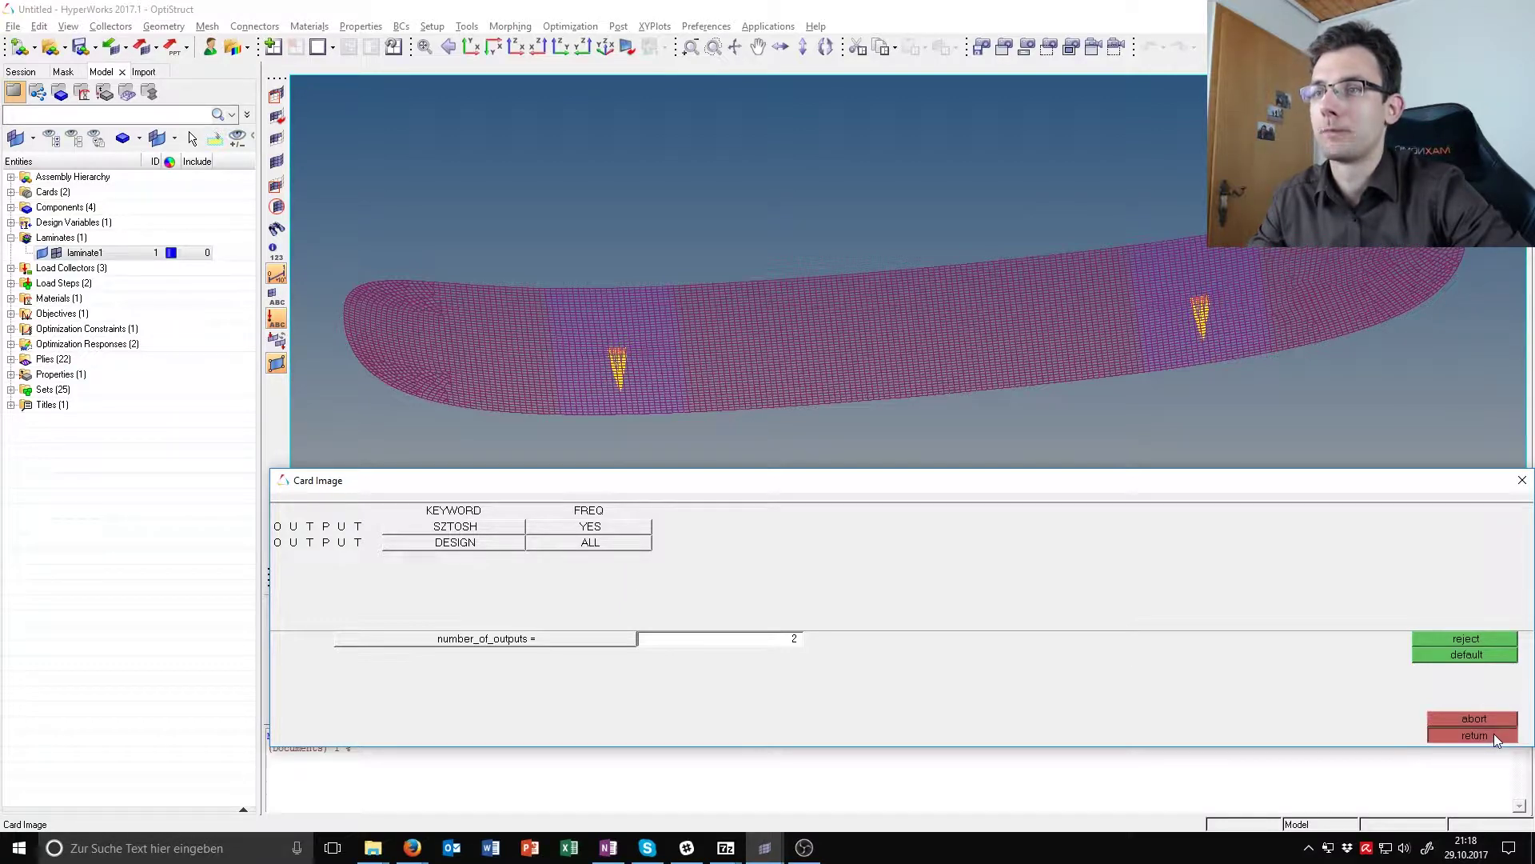
{"action": "left_click", "coordinate": [1480, 732]}
Run the OptiStruct optimization for skateboard_shuffling.3.fem, overwriting the existing input file.
{"action": "left_click", "coordinate": [1367, 707]}
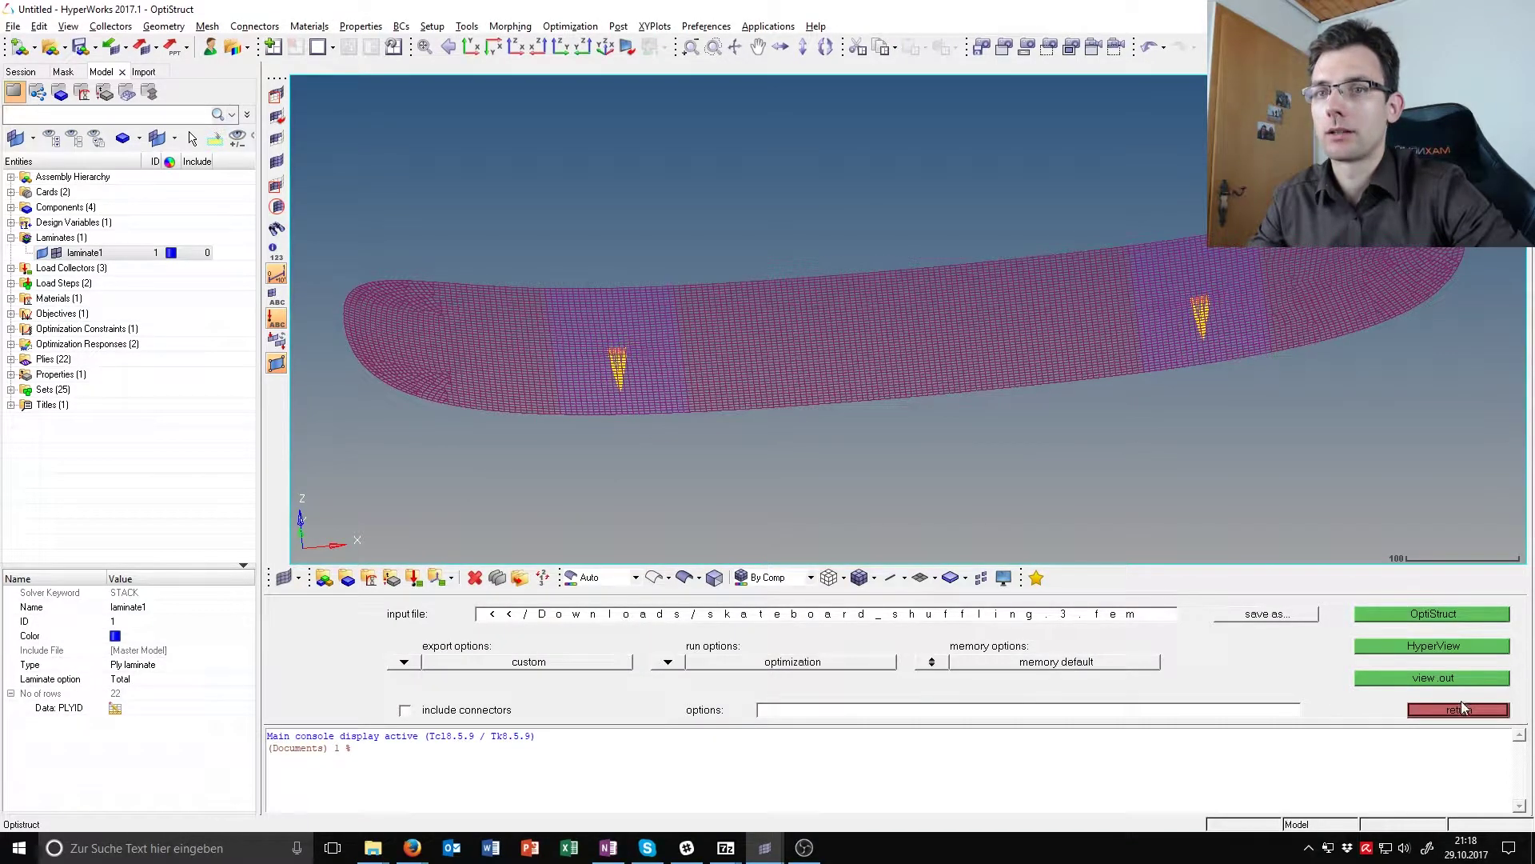
{"action": "left_click", "coordinate": [1460, 709]}
{"action": "left_click", "coordinate": [1351, 712]}
{"action": "left_click", "coordinate": [1386, 622]}
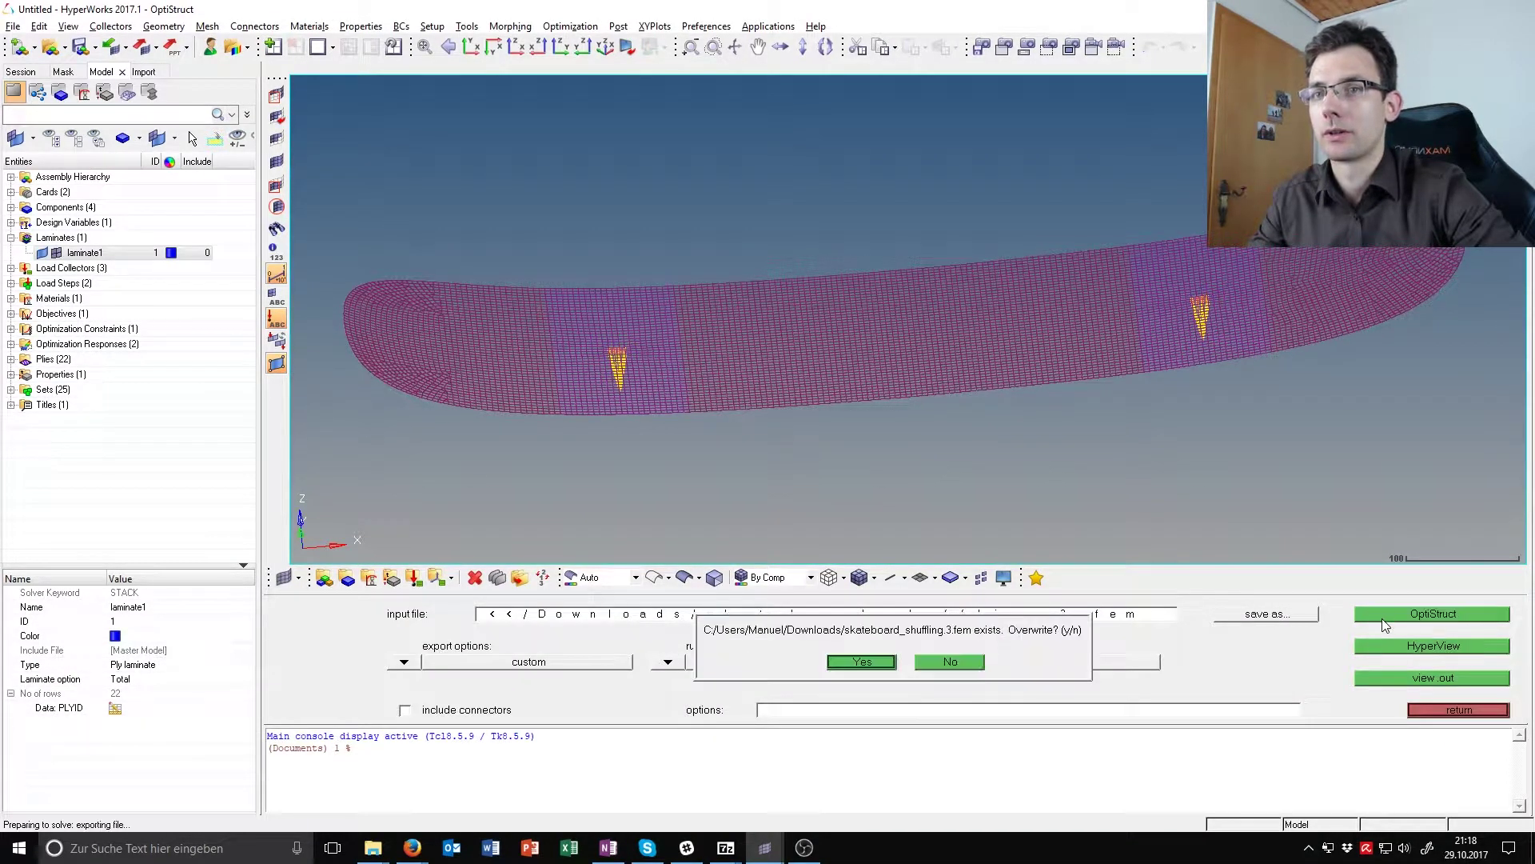
{"action": "left_click", "coordinate": [862, 661]}
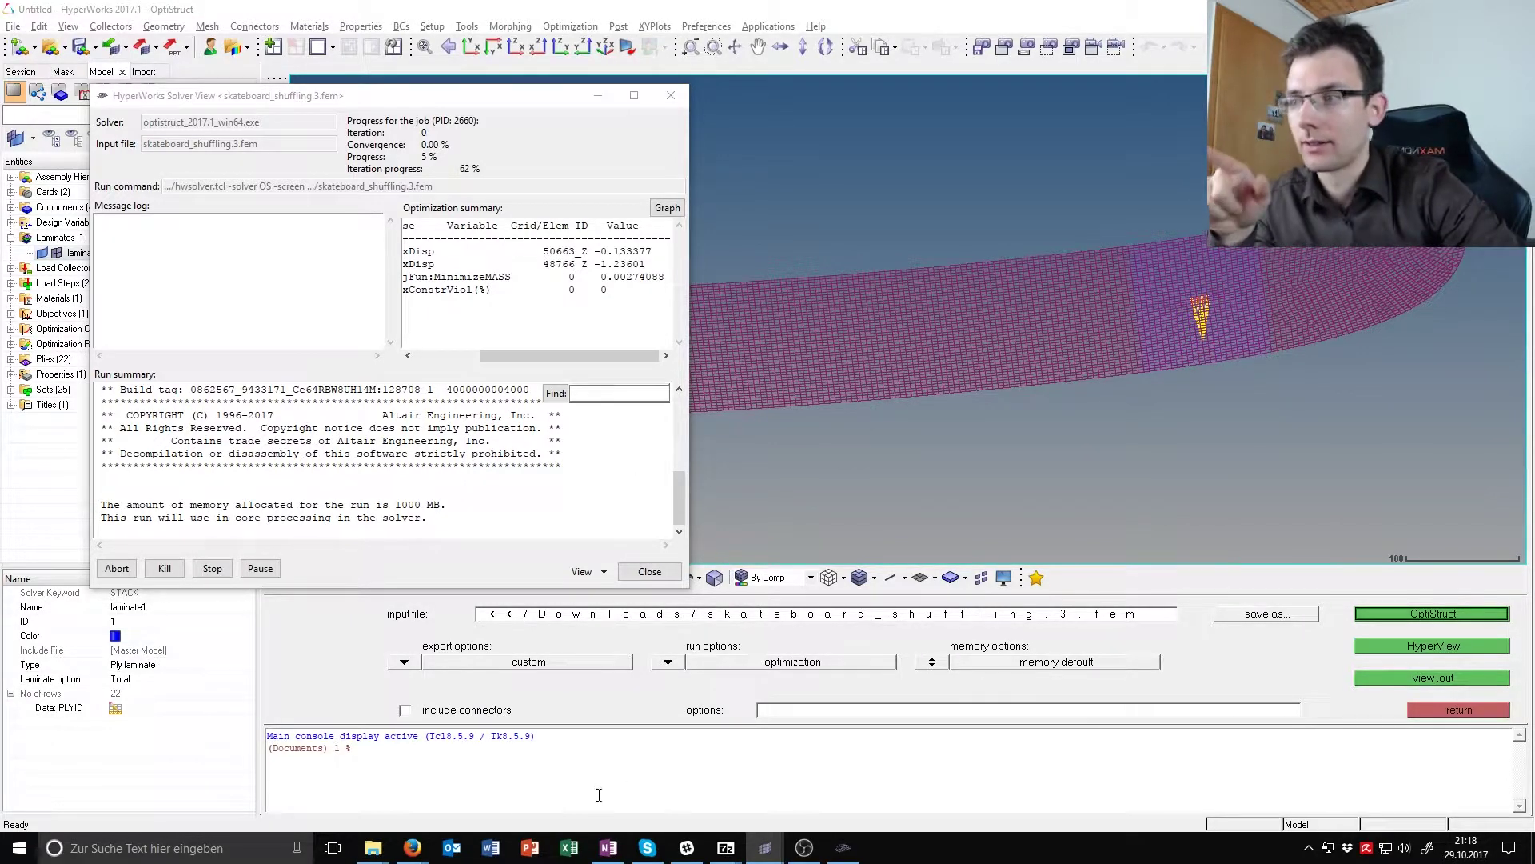
Switch to the skateboard tutorial PDF in Firefox and examine the Loadcase1 and Loadcase2 result plots in sections 3.6.1 and 3.6.2.
{"action": "mouse_move", "coordinate": [412, 848]}
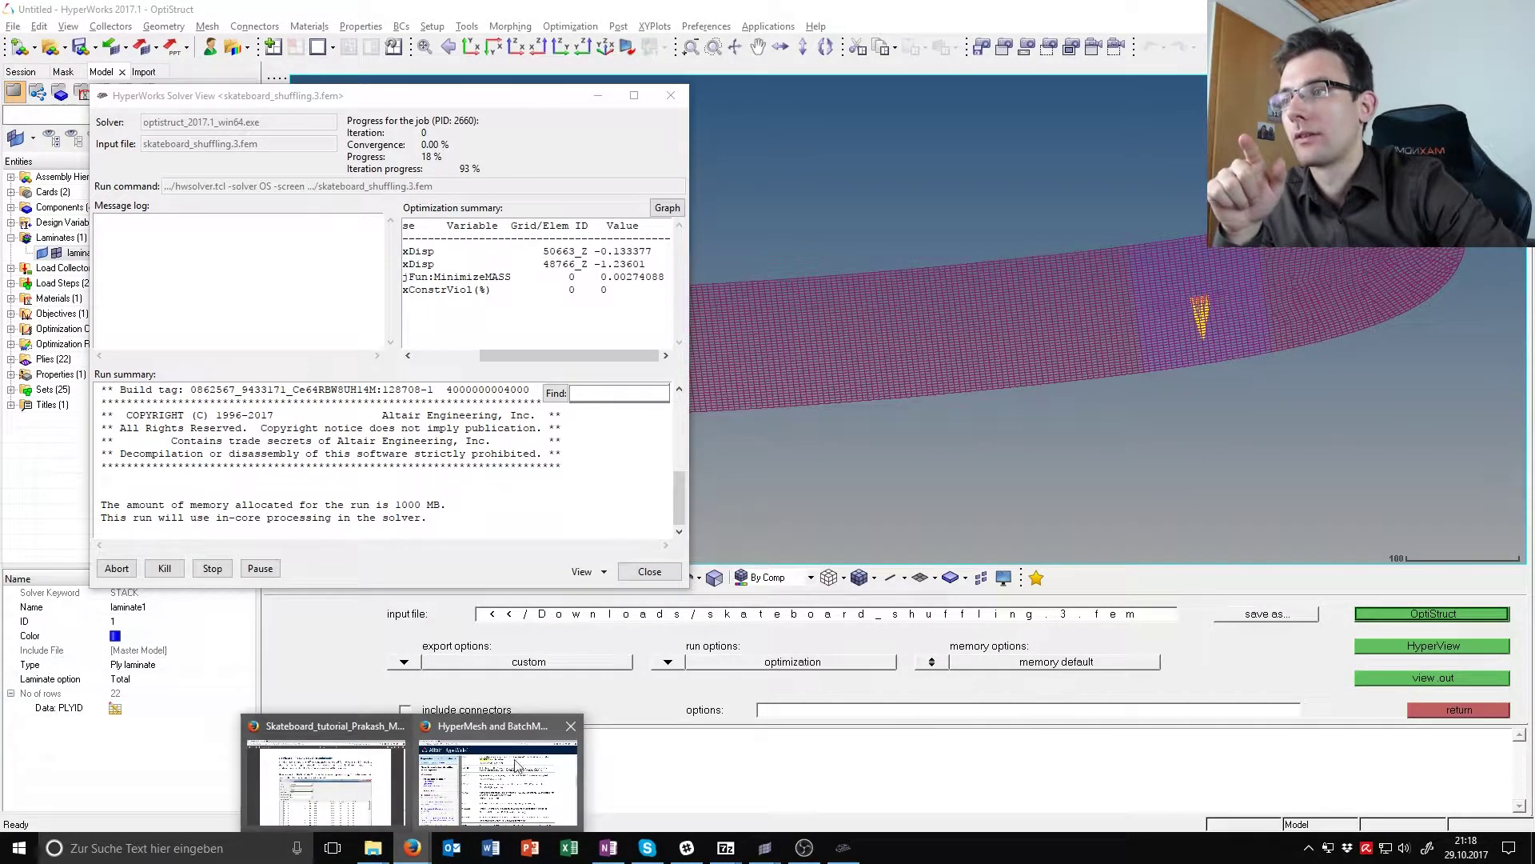
{"action": "left_click", "coordinate": [335, 776]}
{"action": "scroll", "coordinate": [1111, 592], "scroll_direction": "down", "scroll_amount": 15}
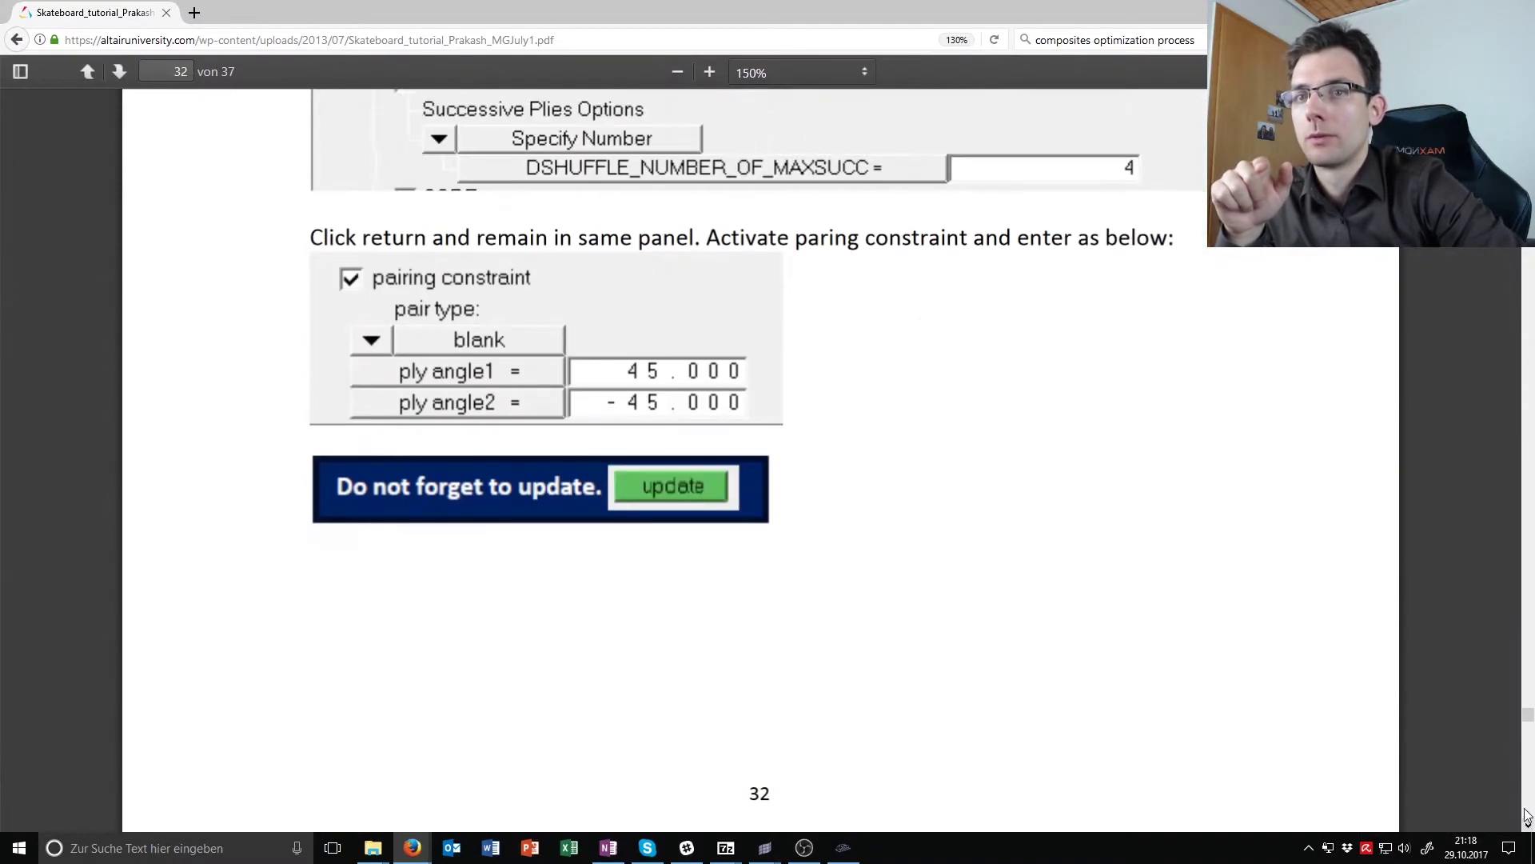
{"action": "scroll", "coordinate": [1527, 722], "scroll_direction": "down", "scroll_amount": 10}
{"action": "scroll", "coordinate": [829, 646], "scroll_direction": "down", "scroll_amount": 8}
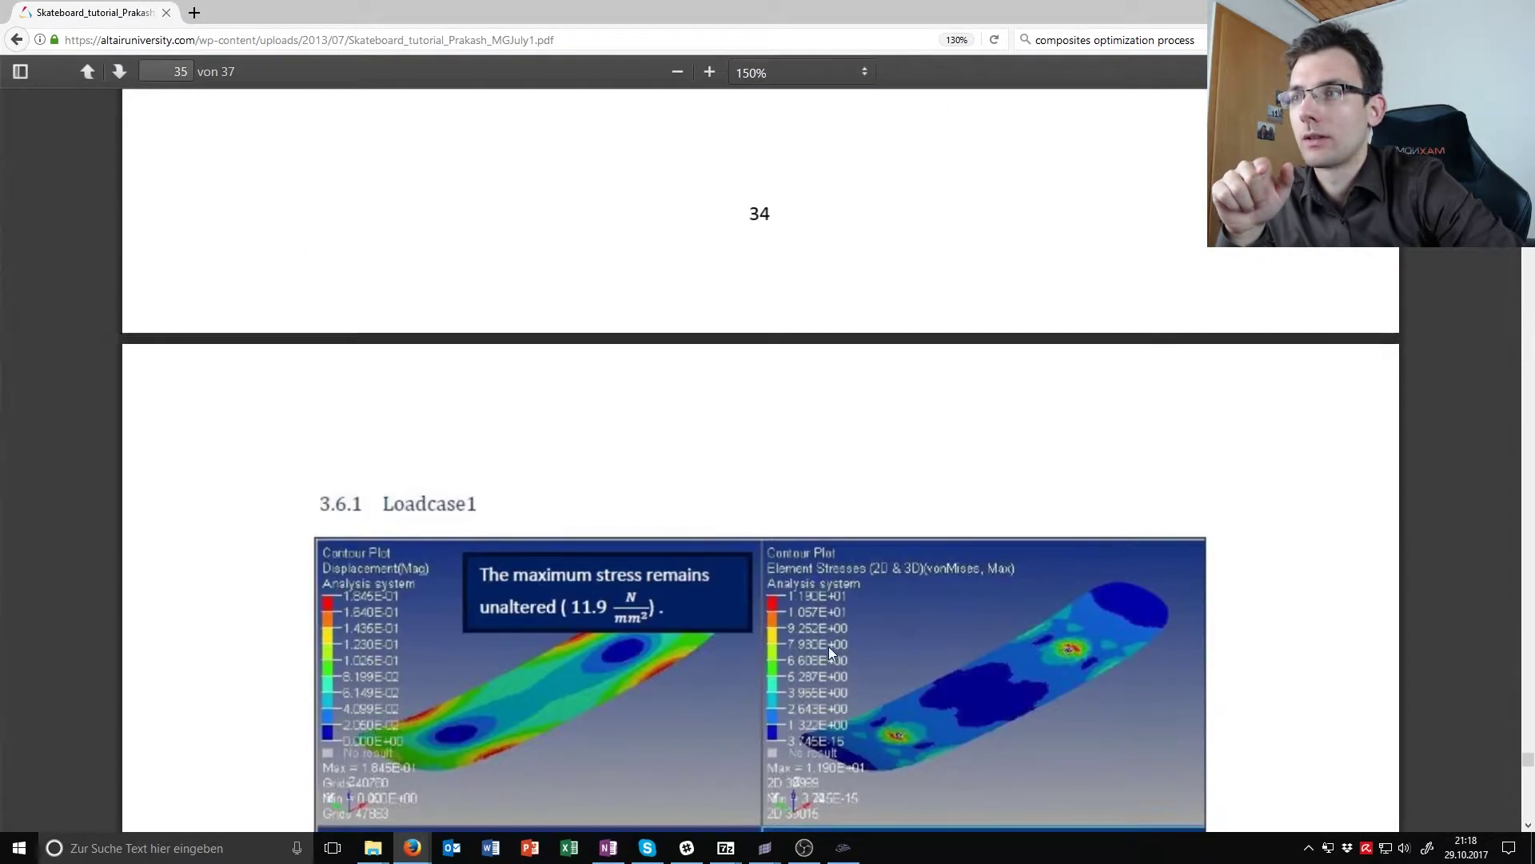
{"action": "scroll", "coordinate": [638, 513], "scroll_direction": "down", "scroll_amount": 4}
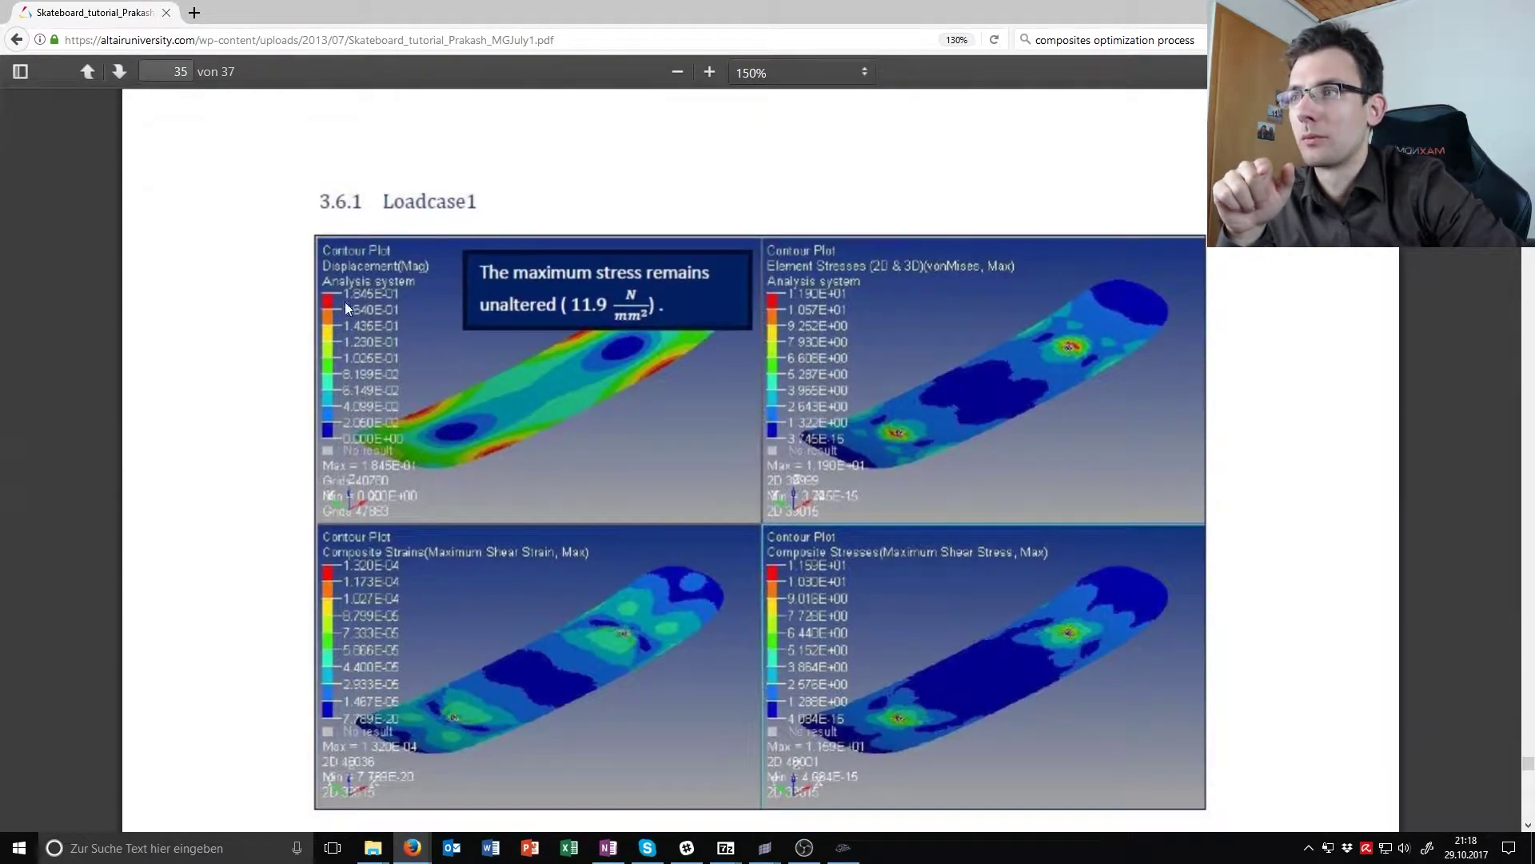
{"action": "scroll", "coordinate": [364, 300], "scroll_direction": "down", "scroll_amount": 18}
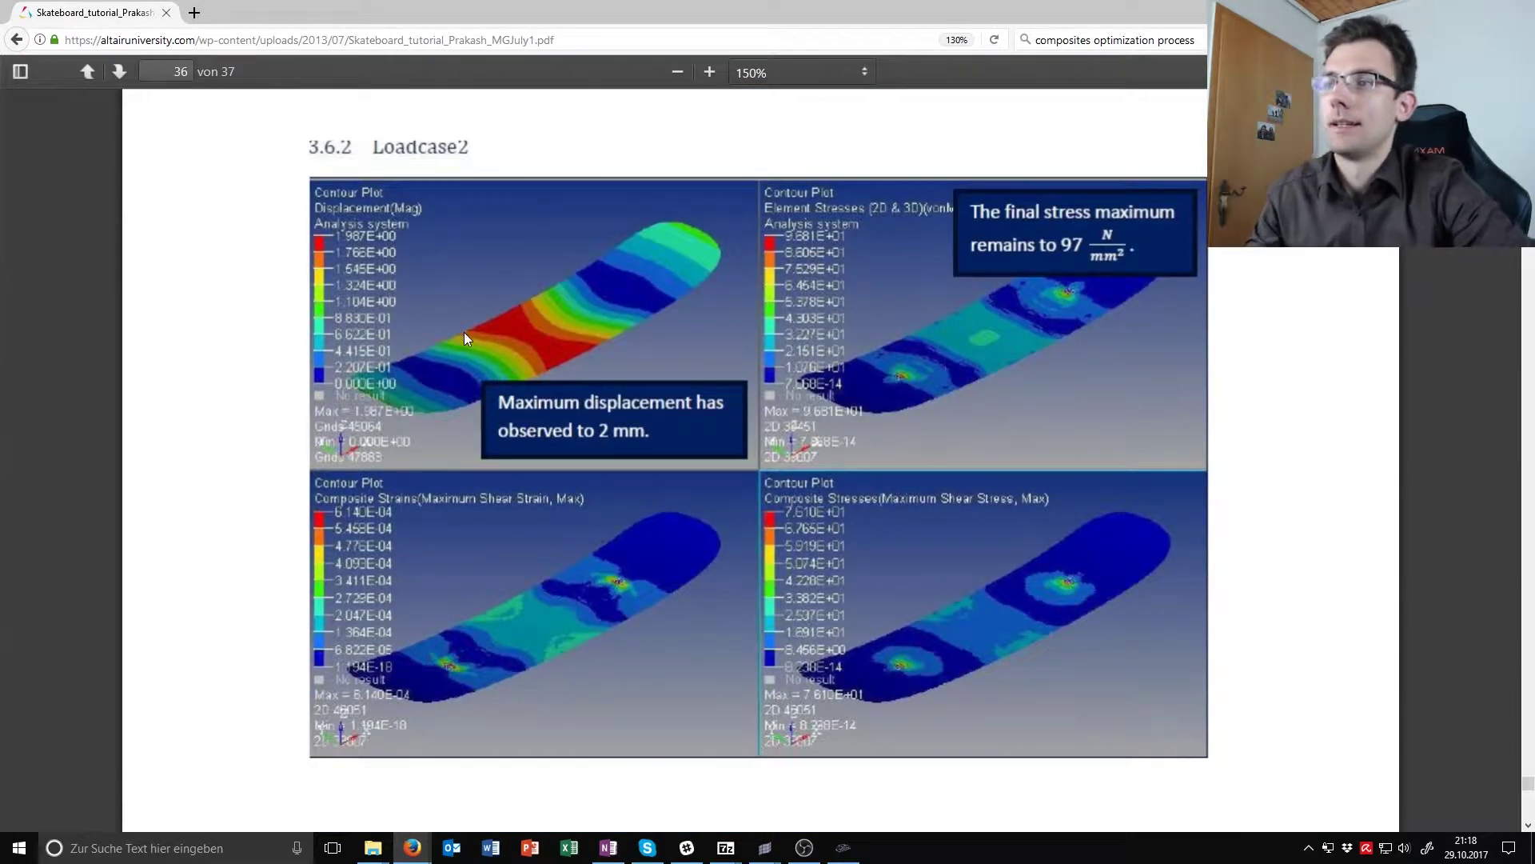
{"action": "scroll", "coordinate": [460, 328], "scroll_direction": "up", "scroll_amount": 9}
{"action": "scroll", "coordinate": [360, 352], "scroll_direction": "down", "scroll_amount": 7}
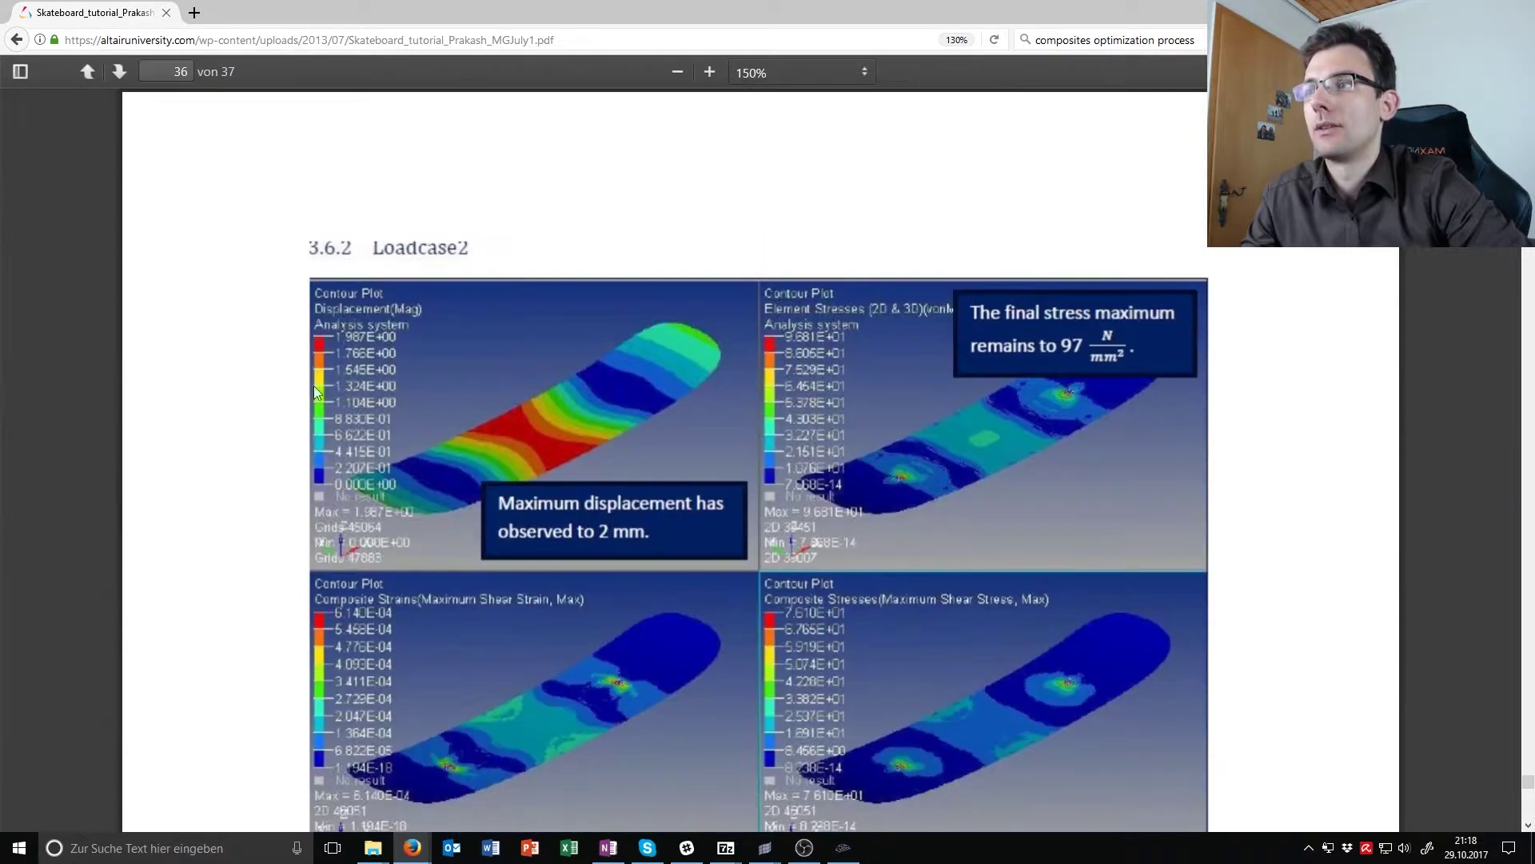
{"action": "scroll", "coordinate": [349, 360], "scroll_direction": "up", "scroll_amount": 1}
{"action": "scroll", "coordinate": [356, 385], "scroll_direction": "down", "scroll_amount": 1}
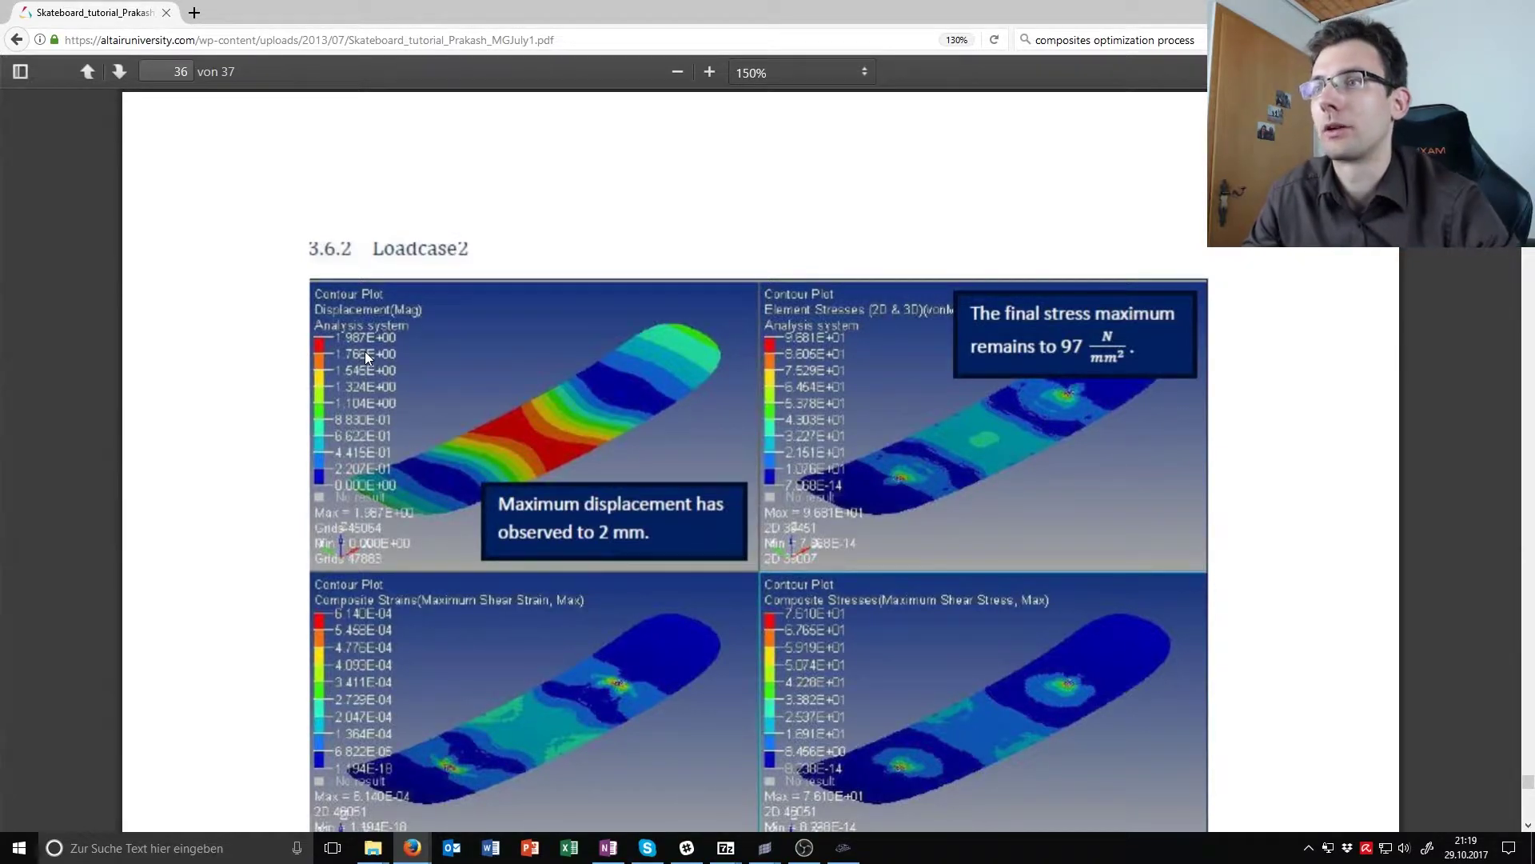
Switch back to the HyperWorks Solver View and check the run summary of the shuffling job.
{"action": "key", "text": "alt+Tab"}
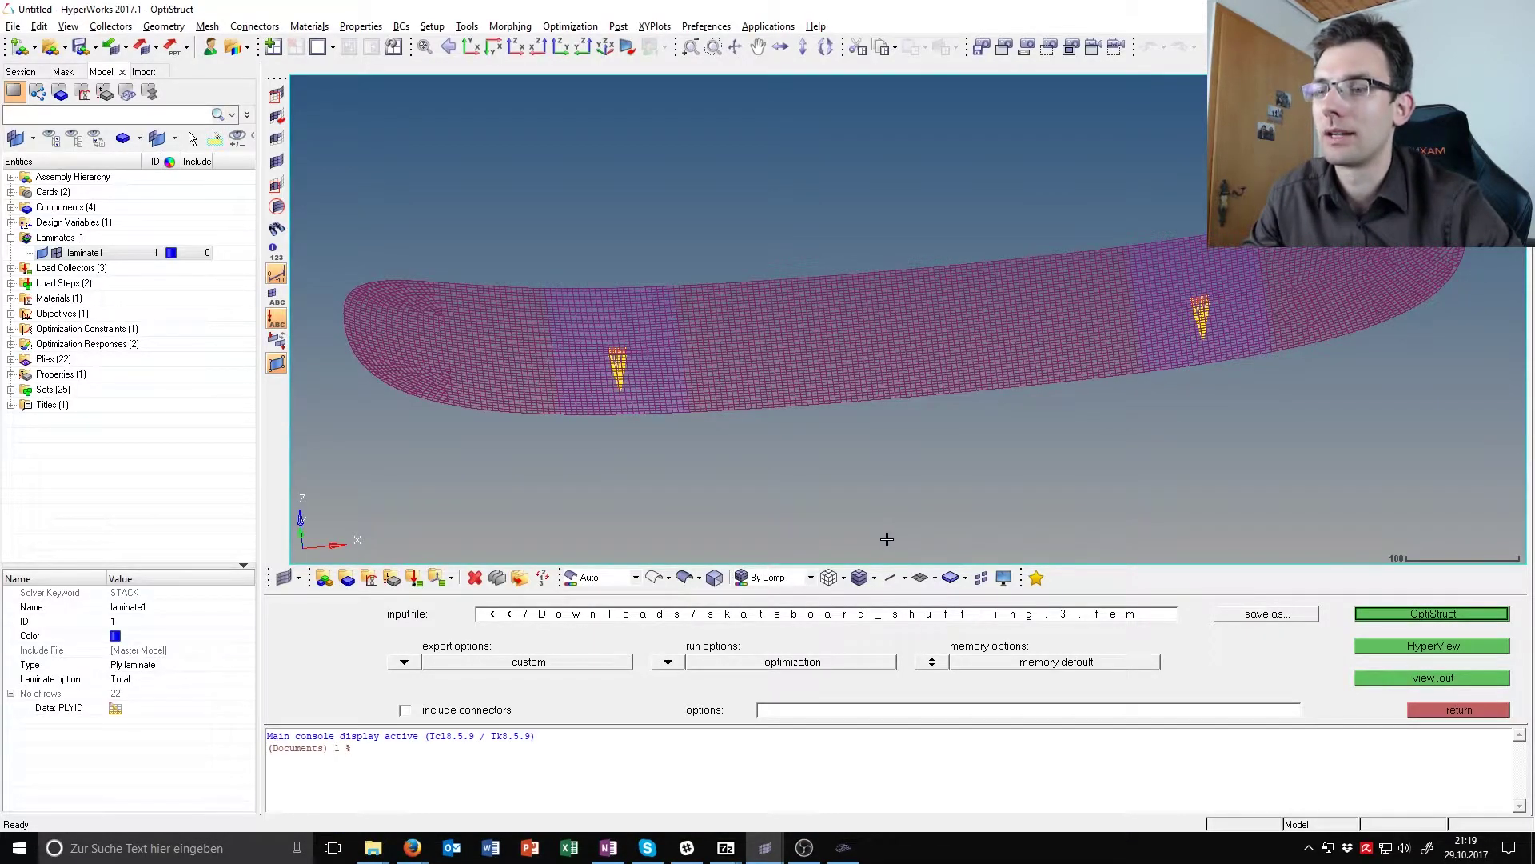
{"action": "left_click", "coordinate": [844, 848]}
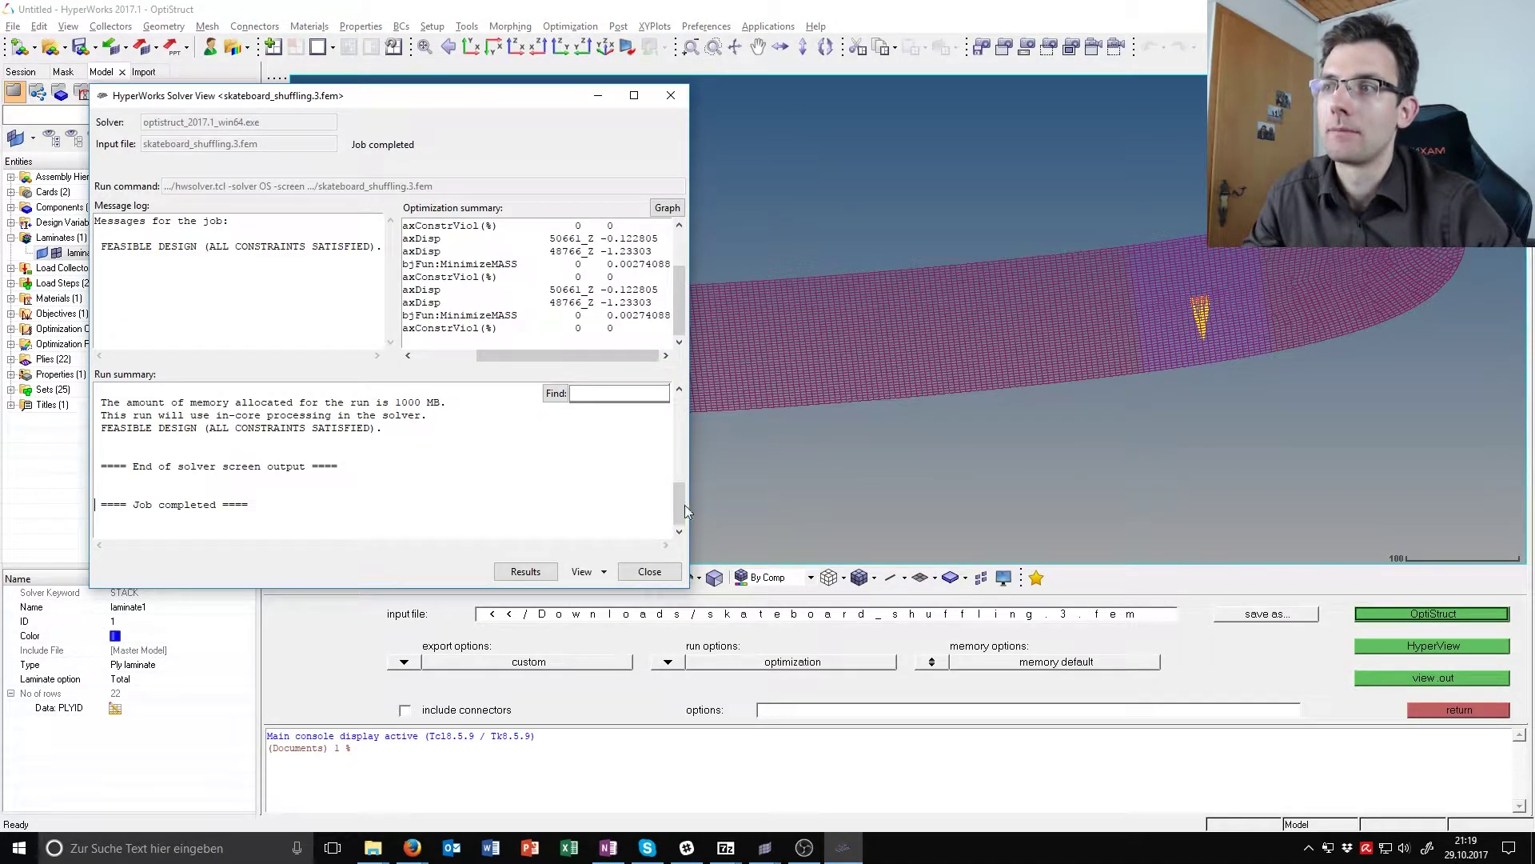
{"action": "mouse_move", "coordinate": [684, 487]}
{"action": "left_mouse_down"}
{"action": "mouse_move", "coordinate": [688, 410]}
{"action": "mouse_move", "coordinate": [675, 515]}
{"action": "left_mouse_up"}
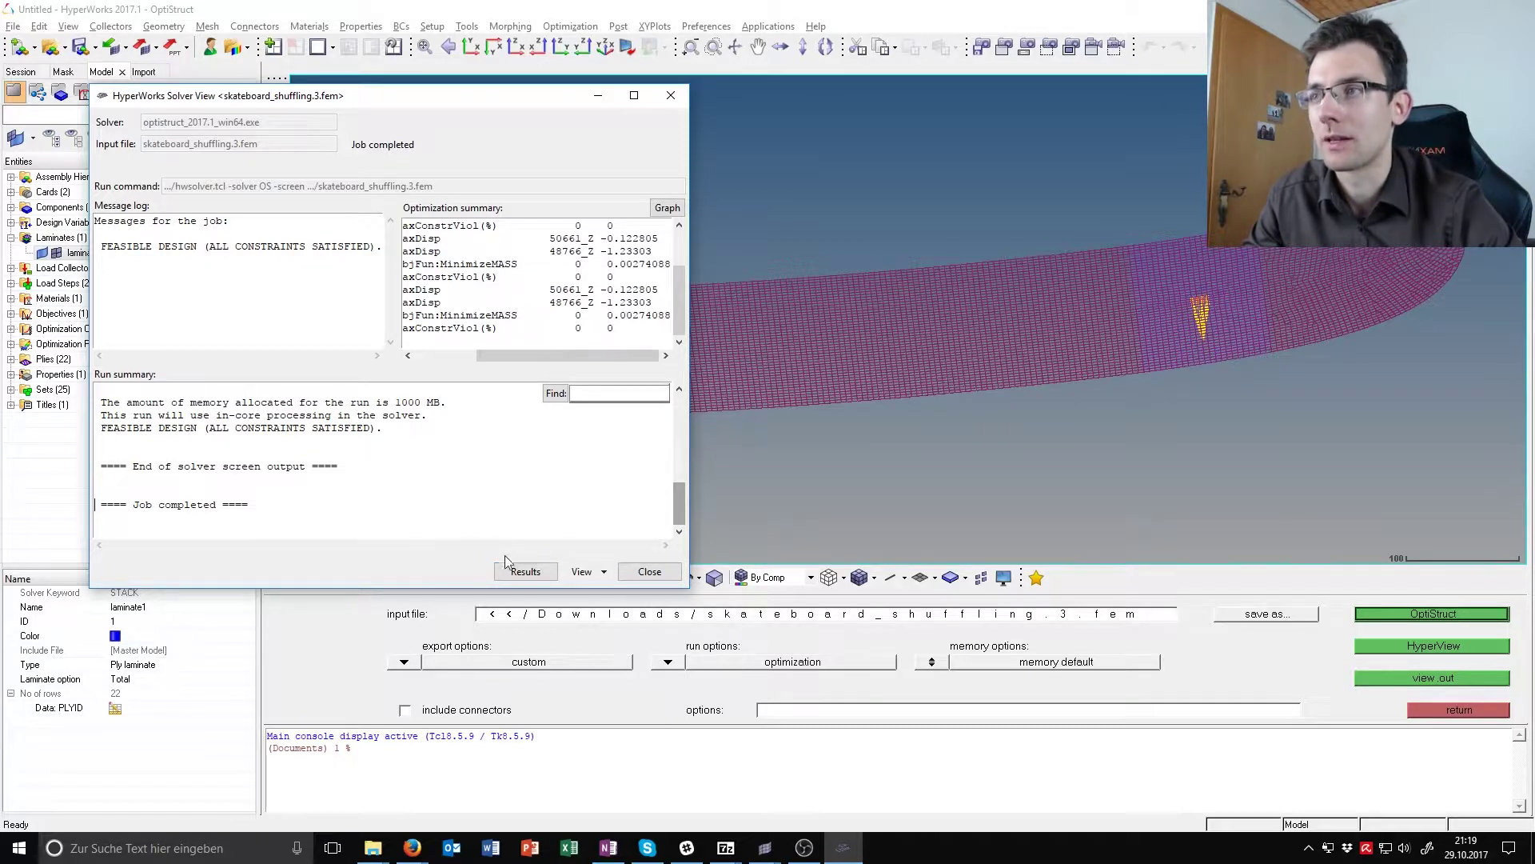
{"action": "mouse_move", "coordinate": [846, 841]}
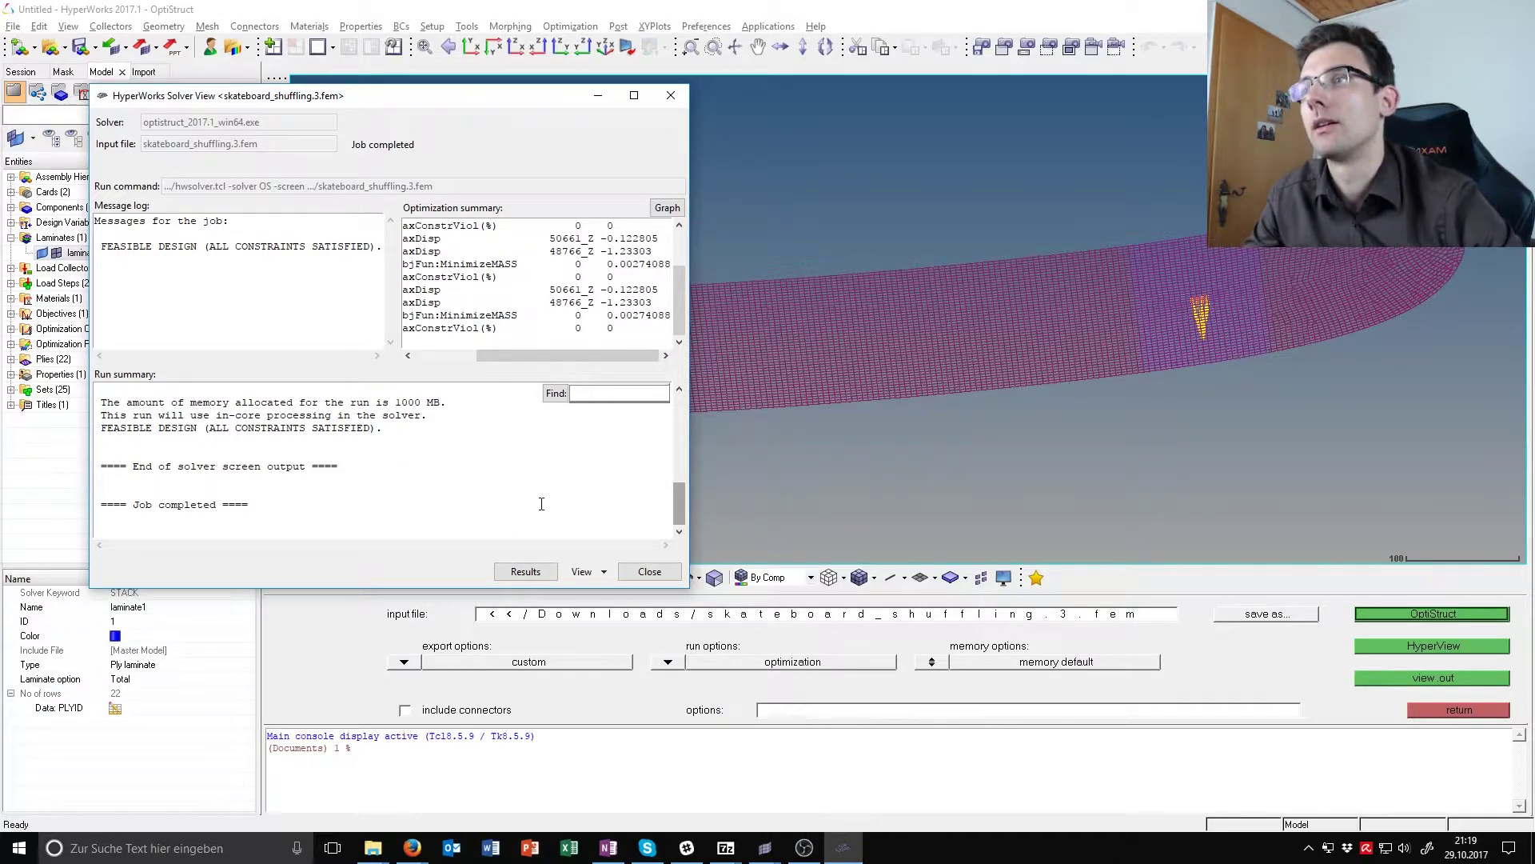
{"action": "mouse_move", "coordinate": [675, 489]}
{"action": "left_mouse_down"}
{"action": "mouse_move", "coordinate": [672, 409]}
{"action": "mouse_move", "coordinate": [677, 504]}
{"action": "left_mouse_up"}
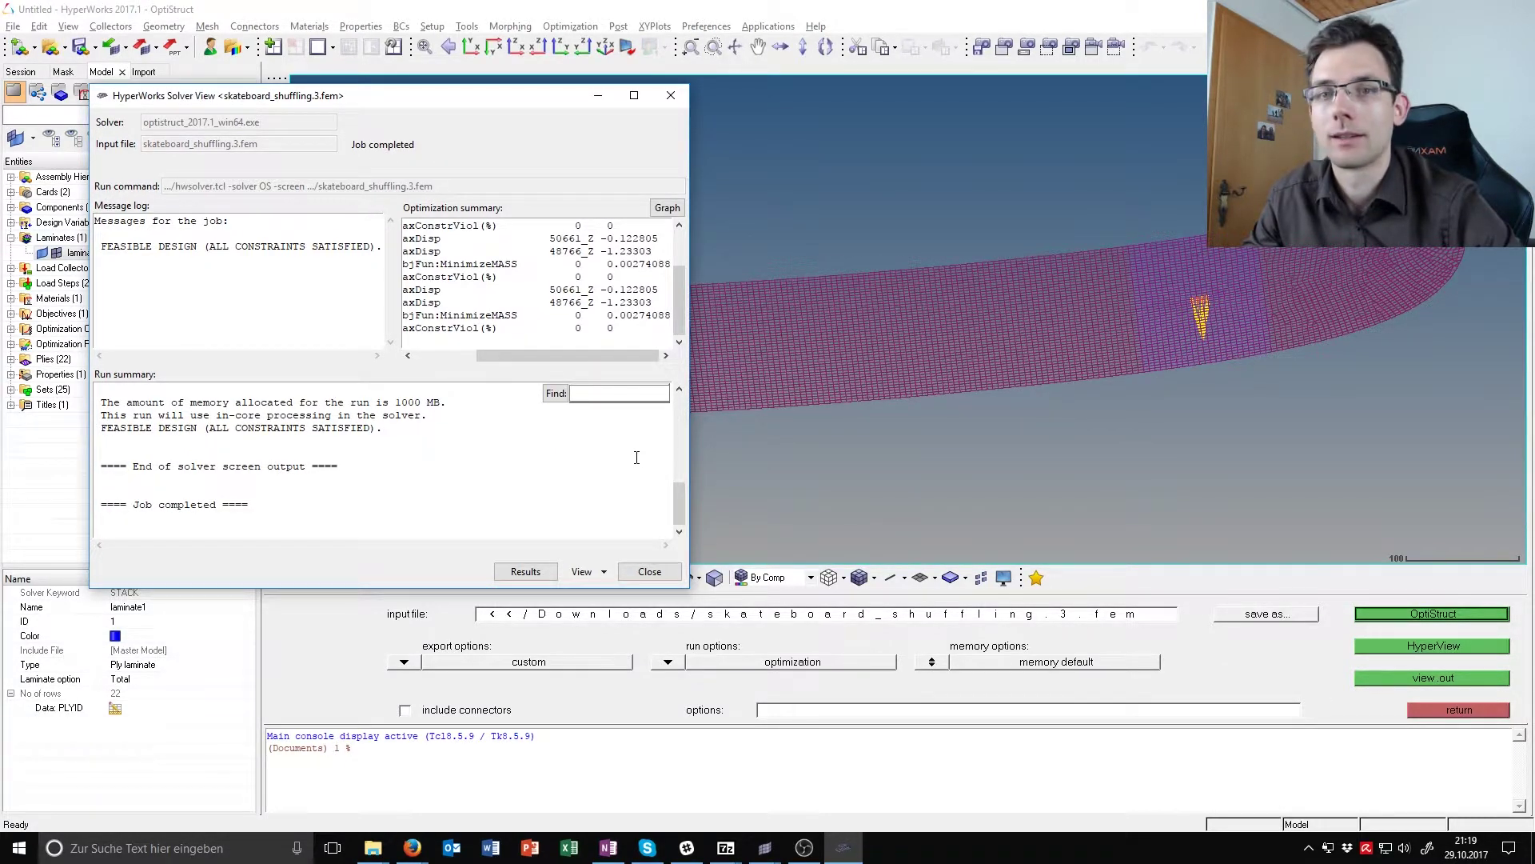
Open the job's results in HyperView and plot the displacement magnitude contour for loadstep1 and loadstep2.
{"action": "left_click", "coordinate": [545, 570]}
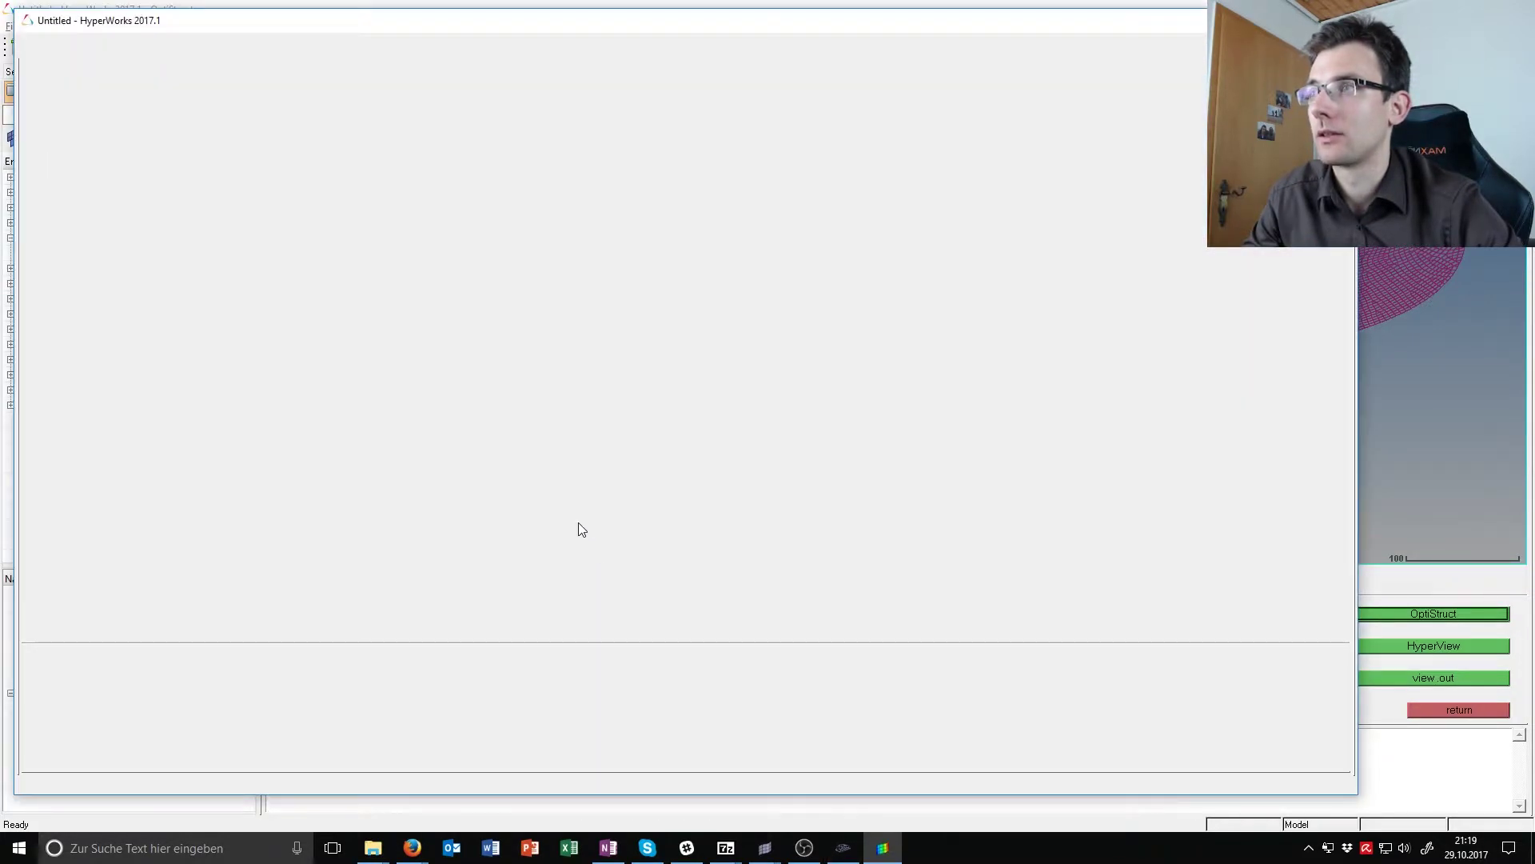
{"action": "left_click_drag", "start_coordinate": [987, 28], "coordinate": [991, 7]}
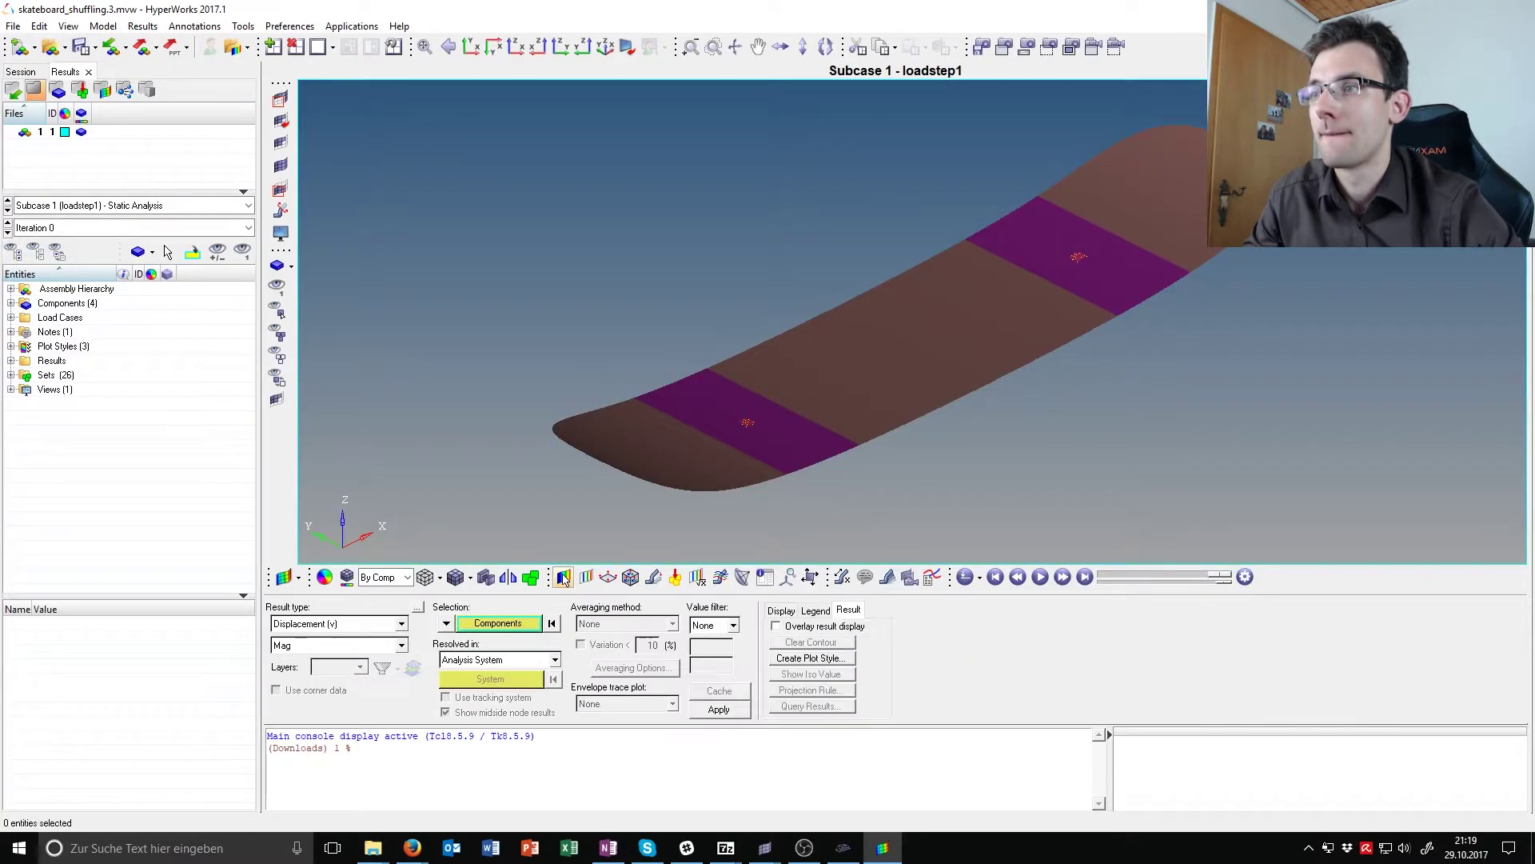
{"action": "left_click", "coordinate": [720, 709]}
{"action": "left_click_drag", "start_coordinate": [598, 278], "coordinate": [993, 374], "text": "ctrl"}
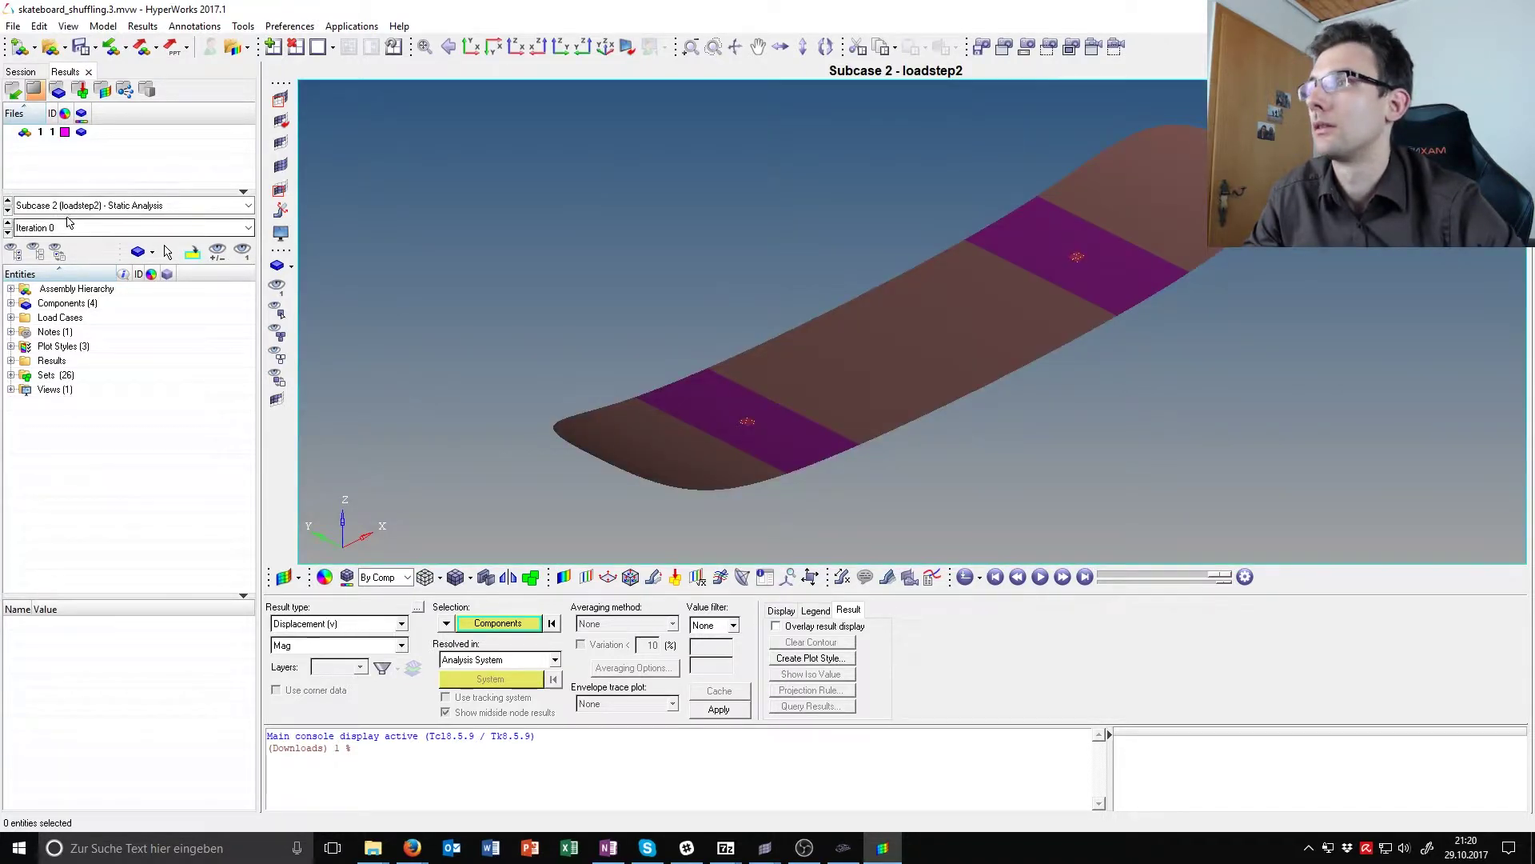
{"action": "left_click", "coordinate": [717, 709]}
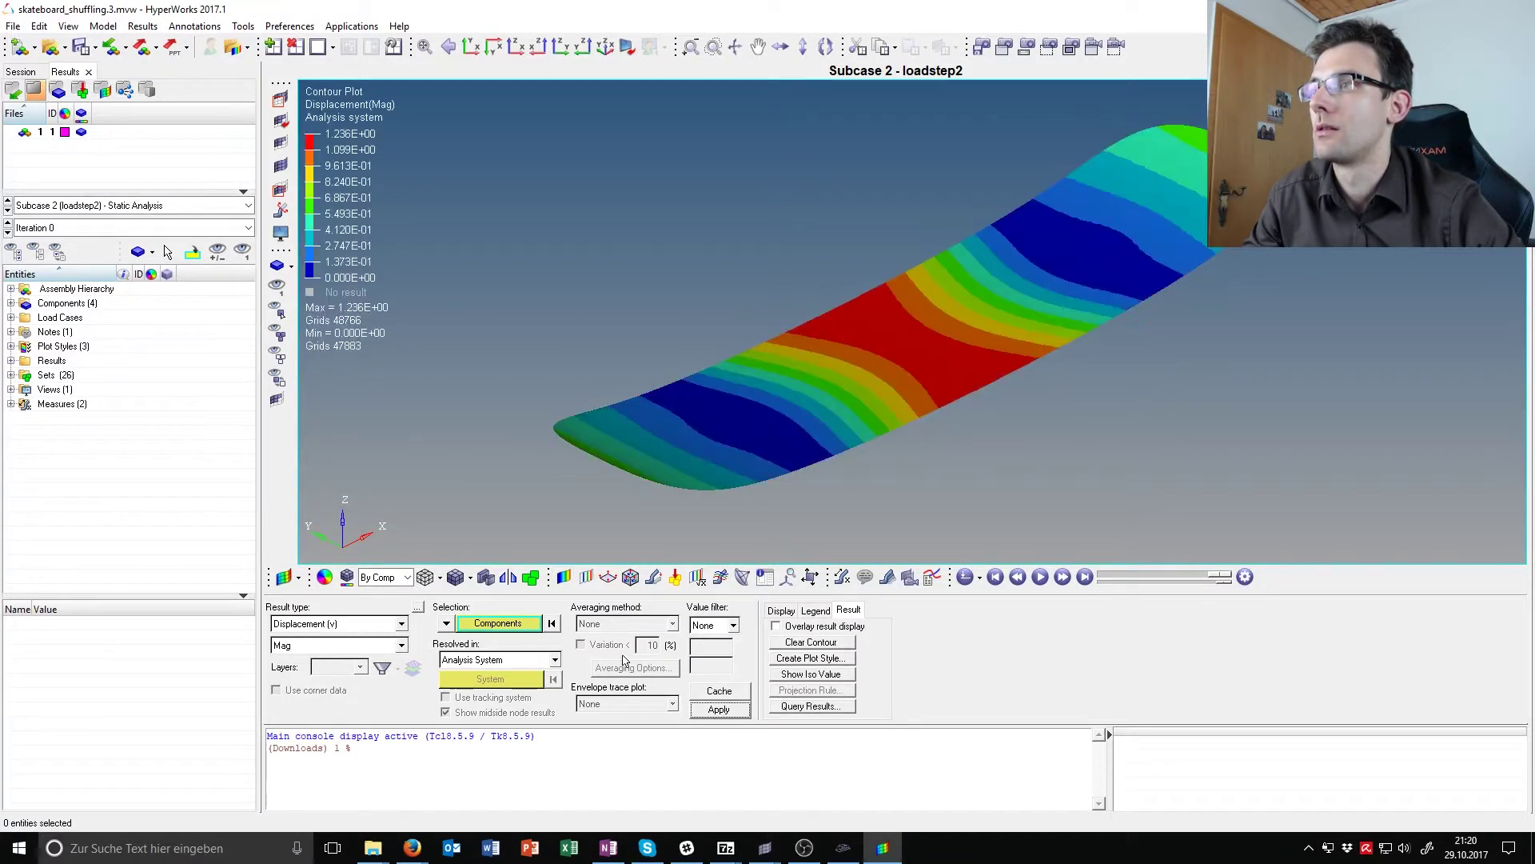
Compare the loadstep2 displacement contours of iterations 0 and 2, viewing the skateboard from different angles.
{"action": "left_click", "coordinate": [8, 228]}
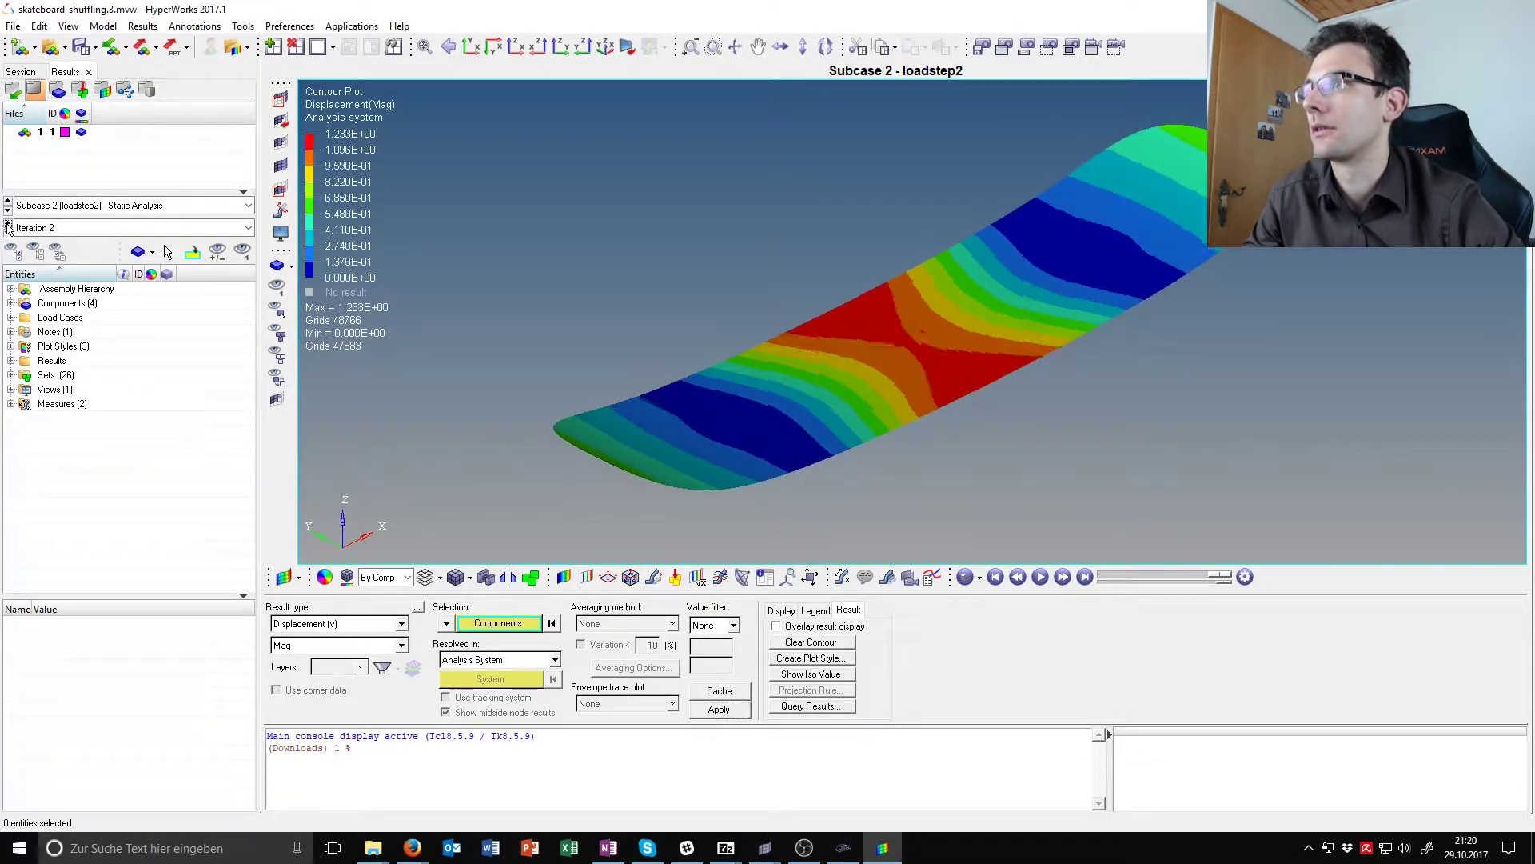
{"action": "left_click", "coordinate": [8, 225]}
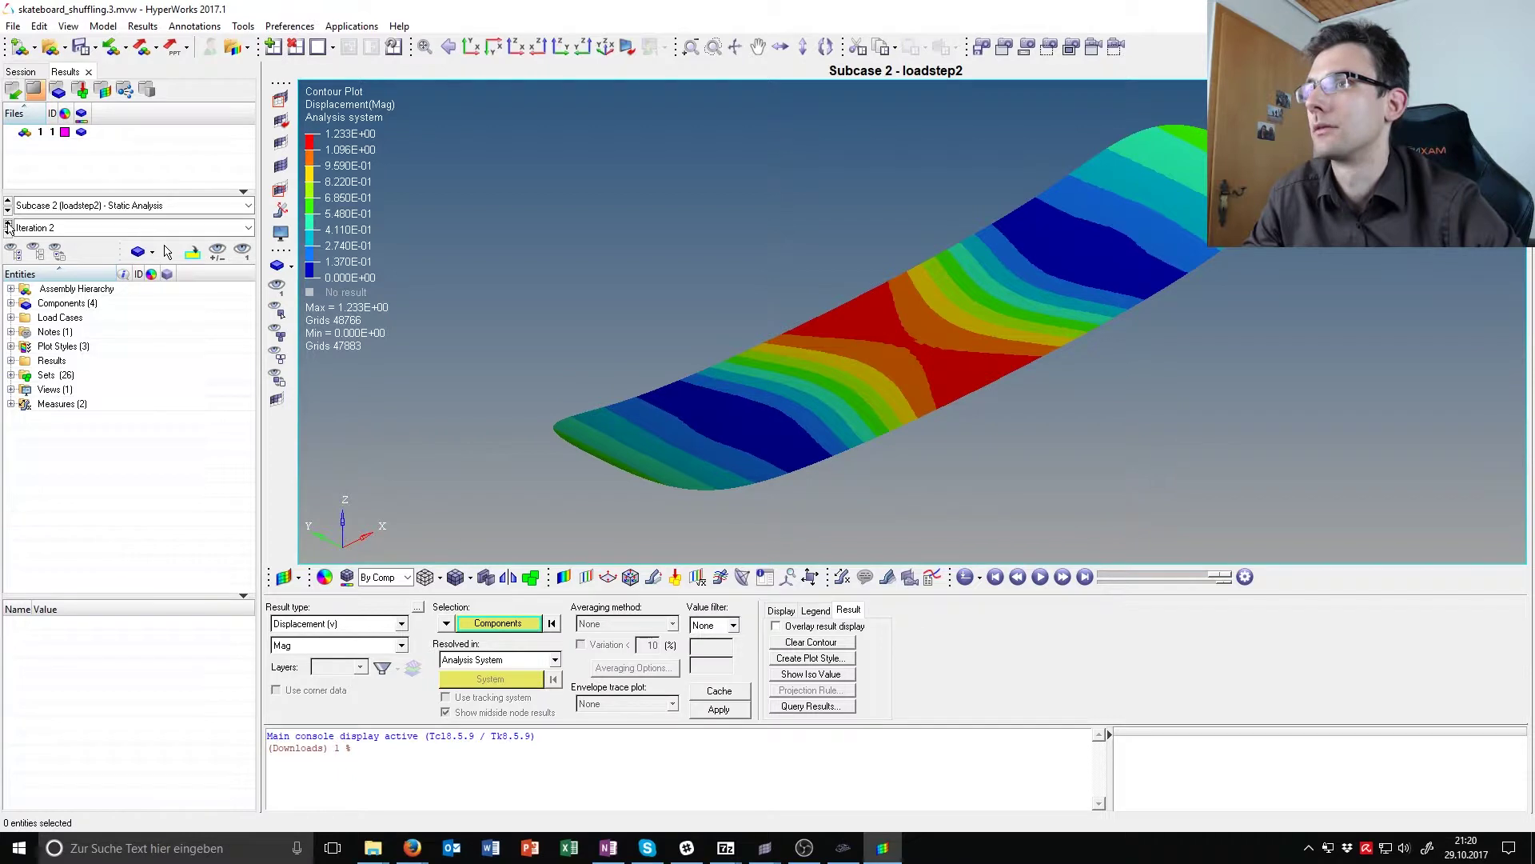
{"action": "left_click", "coordinate": [8, 225]}
{"action": "left_click_drag", "start_coordinate": [879, 416], "coordinate": [1144, 336], "text": "ctrl"}
{"action": "left_click", "coordinate": [8, 231]}
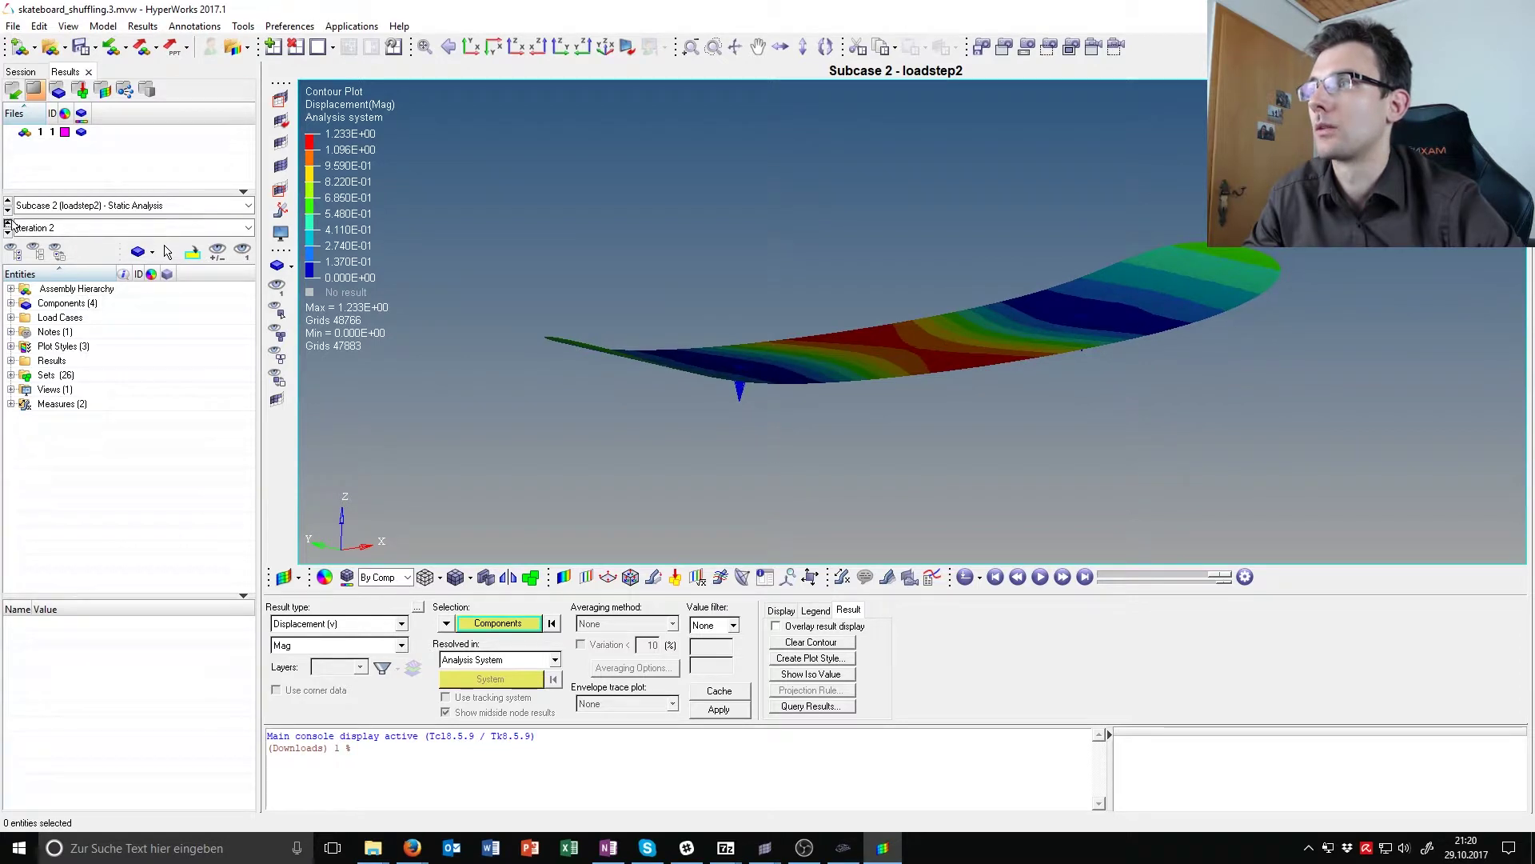
{"action": "left_click", "coordinate": [8, 231]}
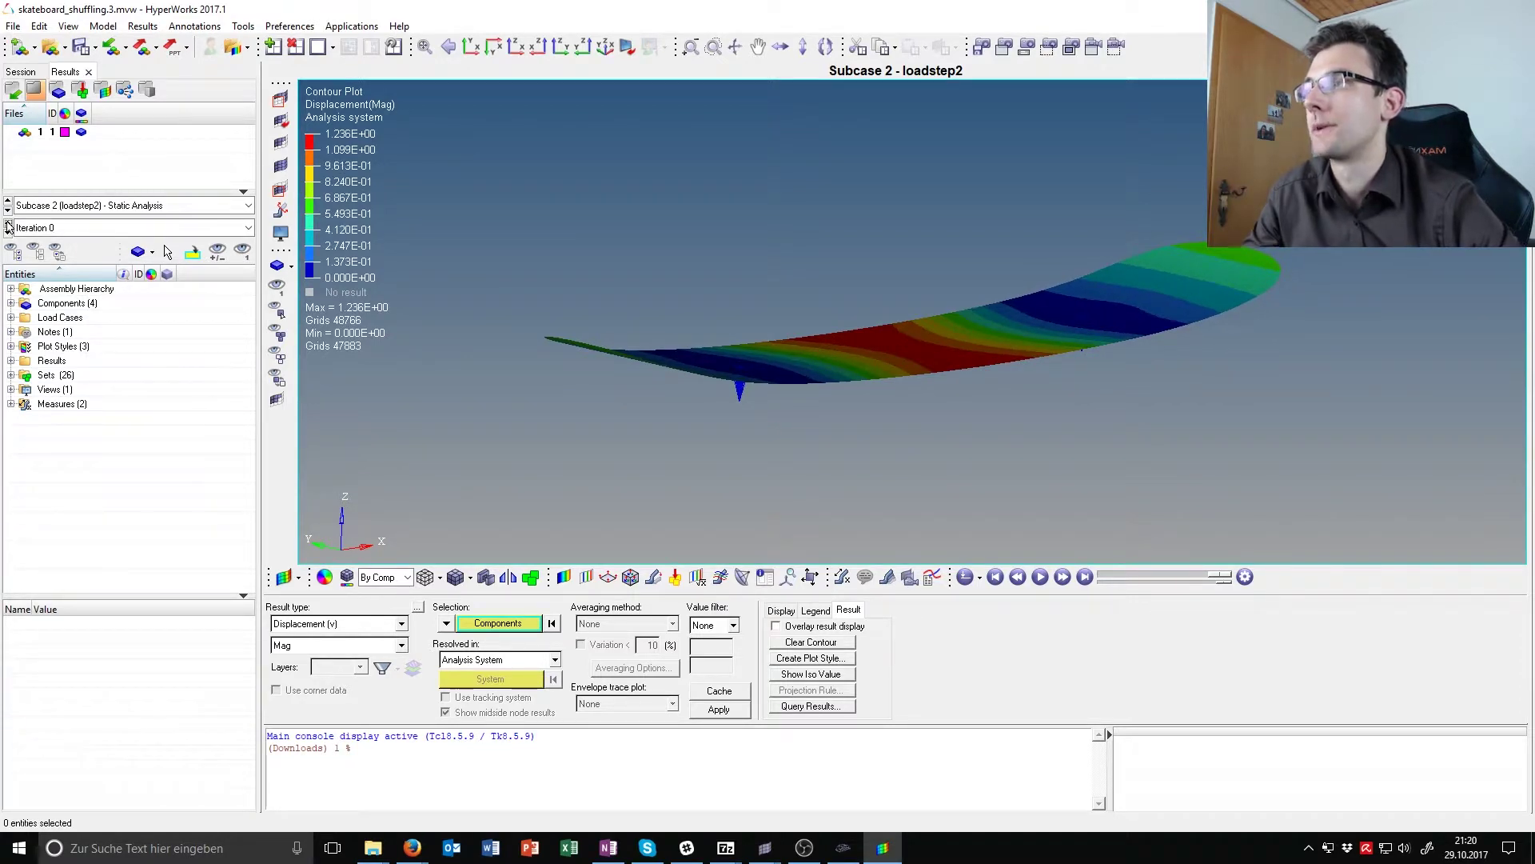
{"action": "left_click", "coordinate": [8, 223]}
{"action": "left_click", "coordinate": [8, 223]}
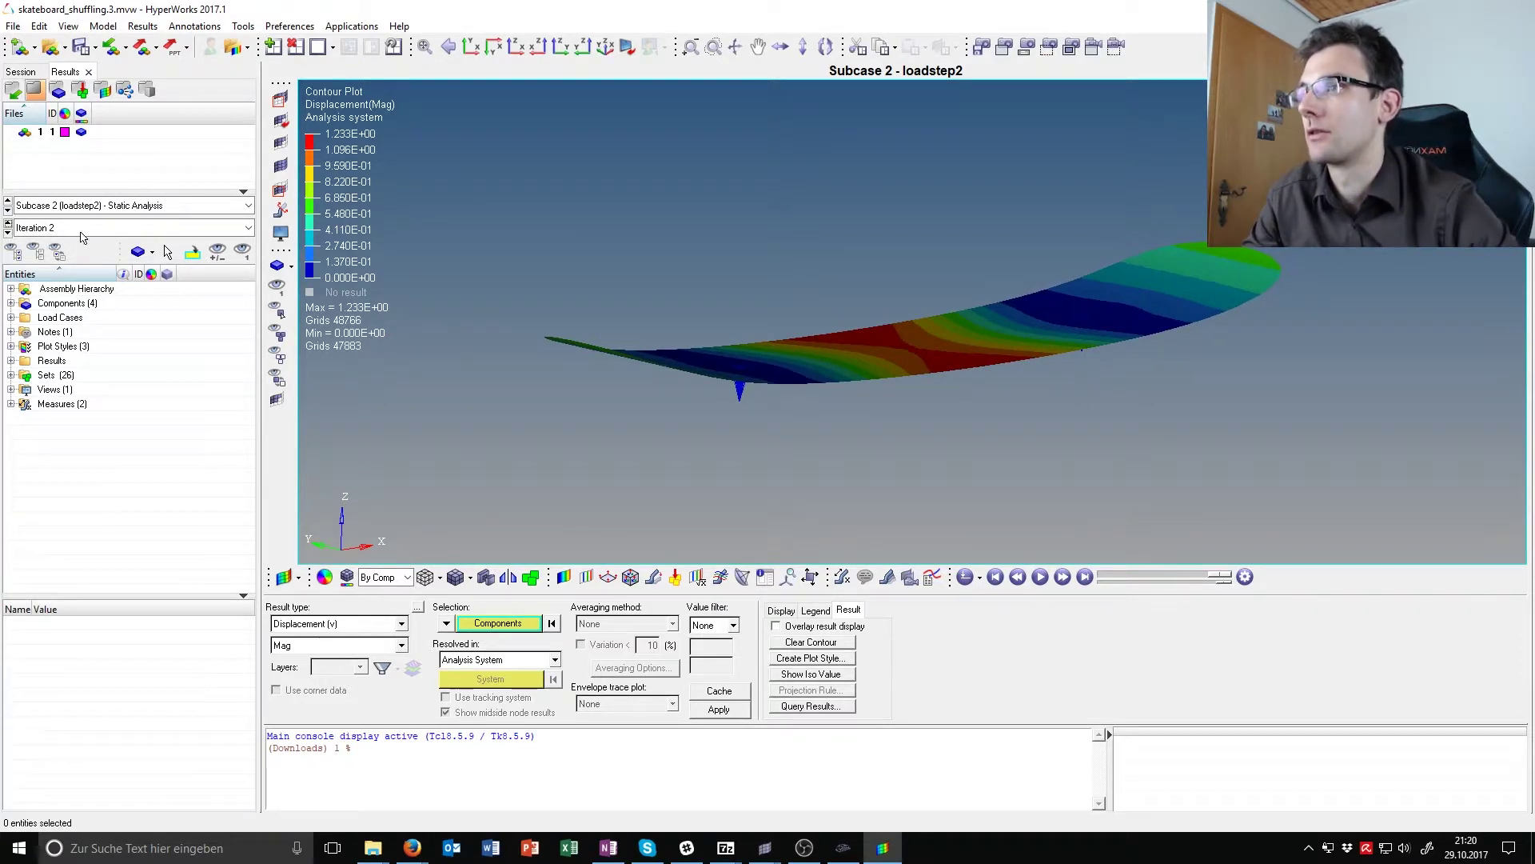
{"action": "mouse_move", "coordinate": [1307, 355]}
{"action": "left_mouse_down", "text": "ctrl"}
{"action": "mouse_move", "coordinate": [1258, 435]}
{"action": "mouse_move", "coordinate": [1295, 285]}
{"action": "mouse_move", "coordinate": [1012, 264]}
{"action": "mouse_move", "coordinate": [956, 230]}
{"action": "mouse_move", "coordinate": [959, 387]}
{"action": "mouse_move", "coordinate": [1069, 431]}
{"action": "mouse_move", "coordinate": [1022, 393]}
{"action": "mouse_move", "coordinate": [1052, 422]}
{"action": "mouse_move", "coordinate": [1148, 395]}
{"action": "mouse_move", "coordinate": [1190, 413]}
{"action": "mouse_move", "coordinate": [980, 399]}
{"action": "left_mouse_up", "text": "ctrl"}
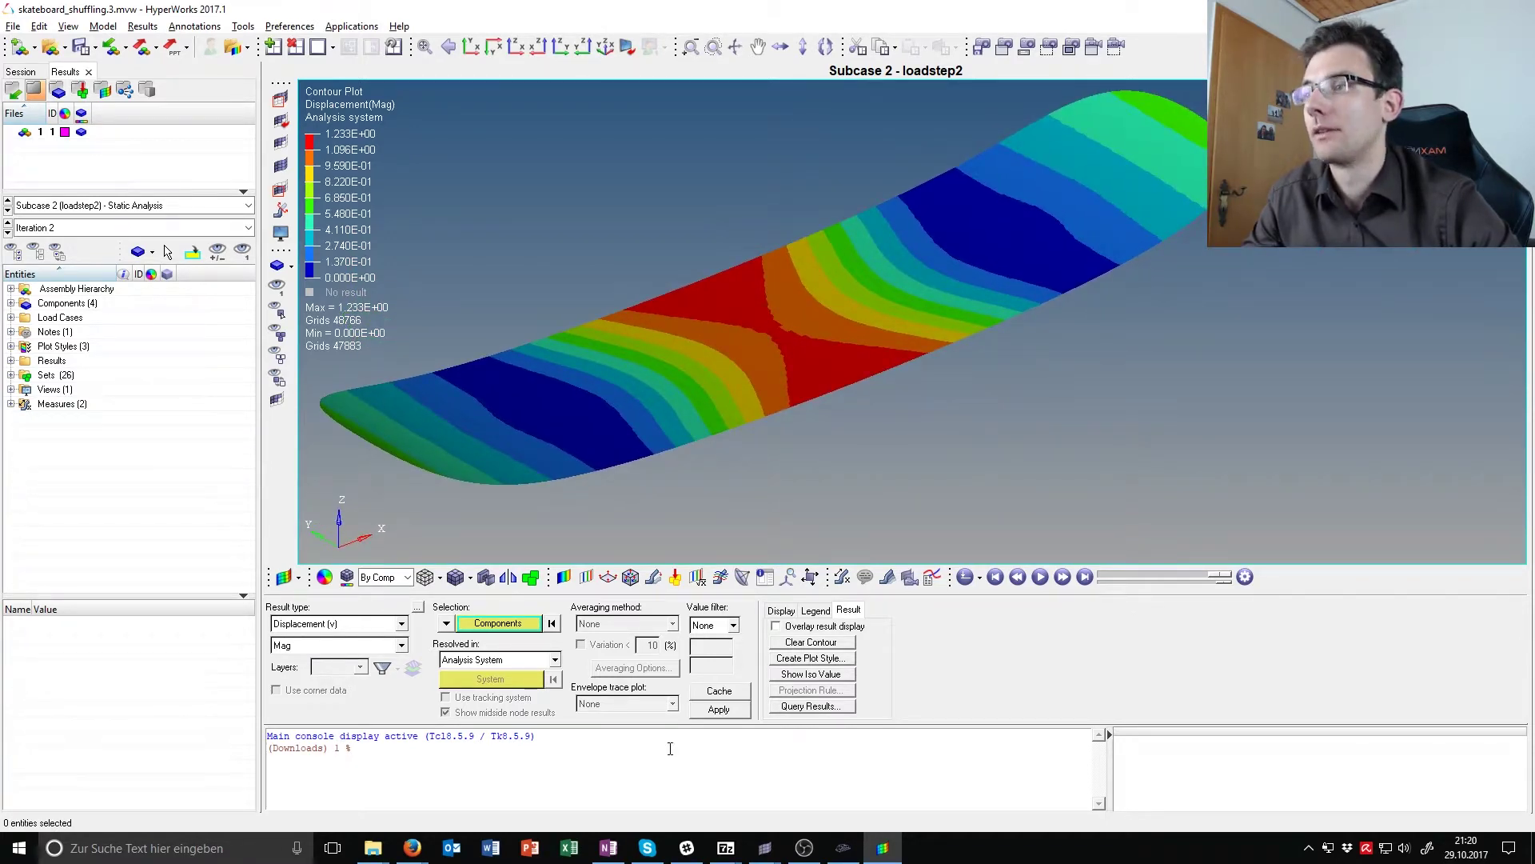
Switch to the Downloads folder in File Explorer and open the stacking sequence report skateboard_shuffling.3.shuf.html.
{"action": "mouse_move", "coordinate": [416, 849]}
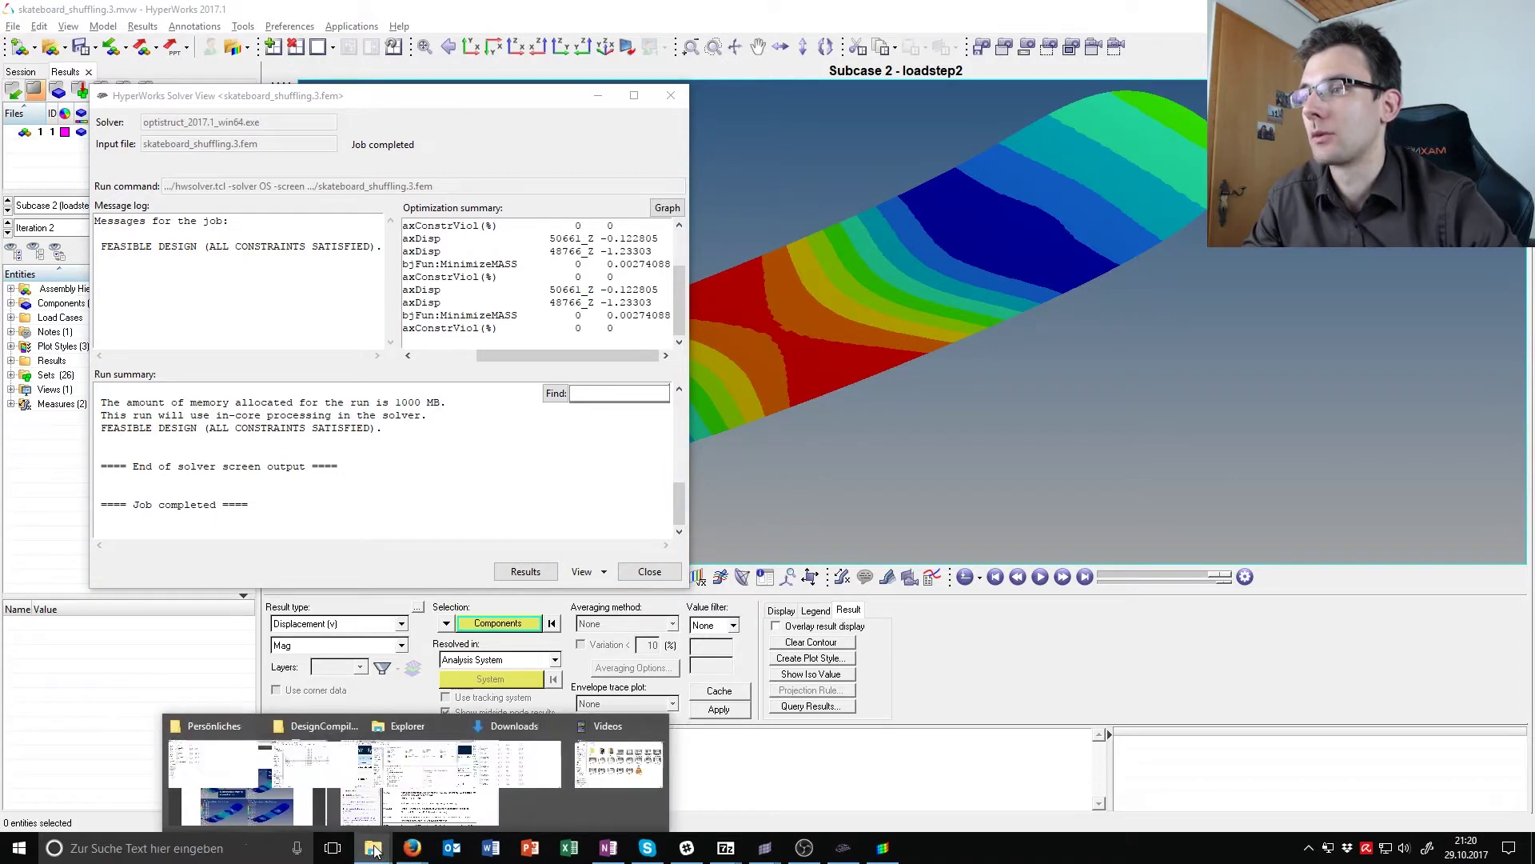
{"action": "left_click", "coordinate": [541, 761]}
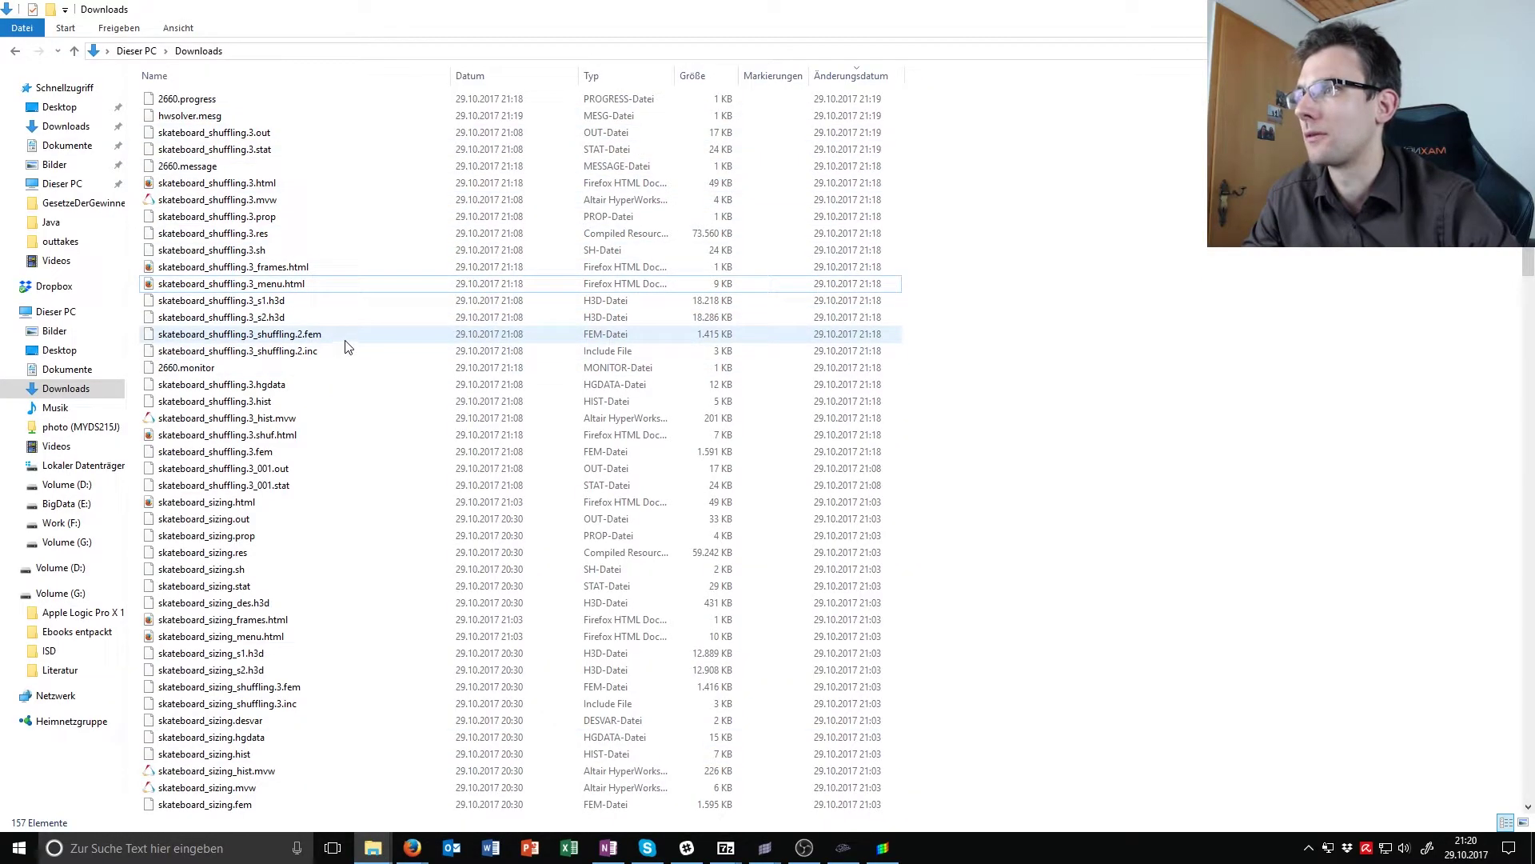
{"action": "left_click", "coordinate": [332, 444]}
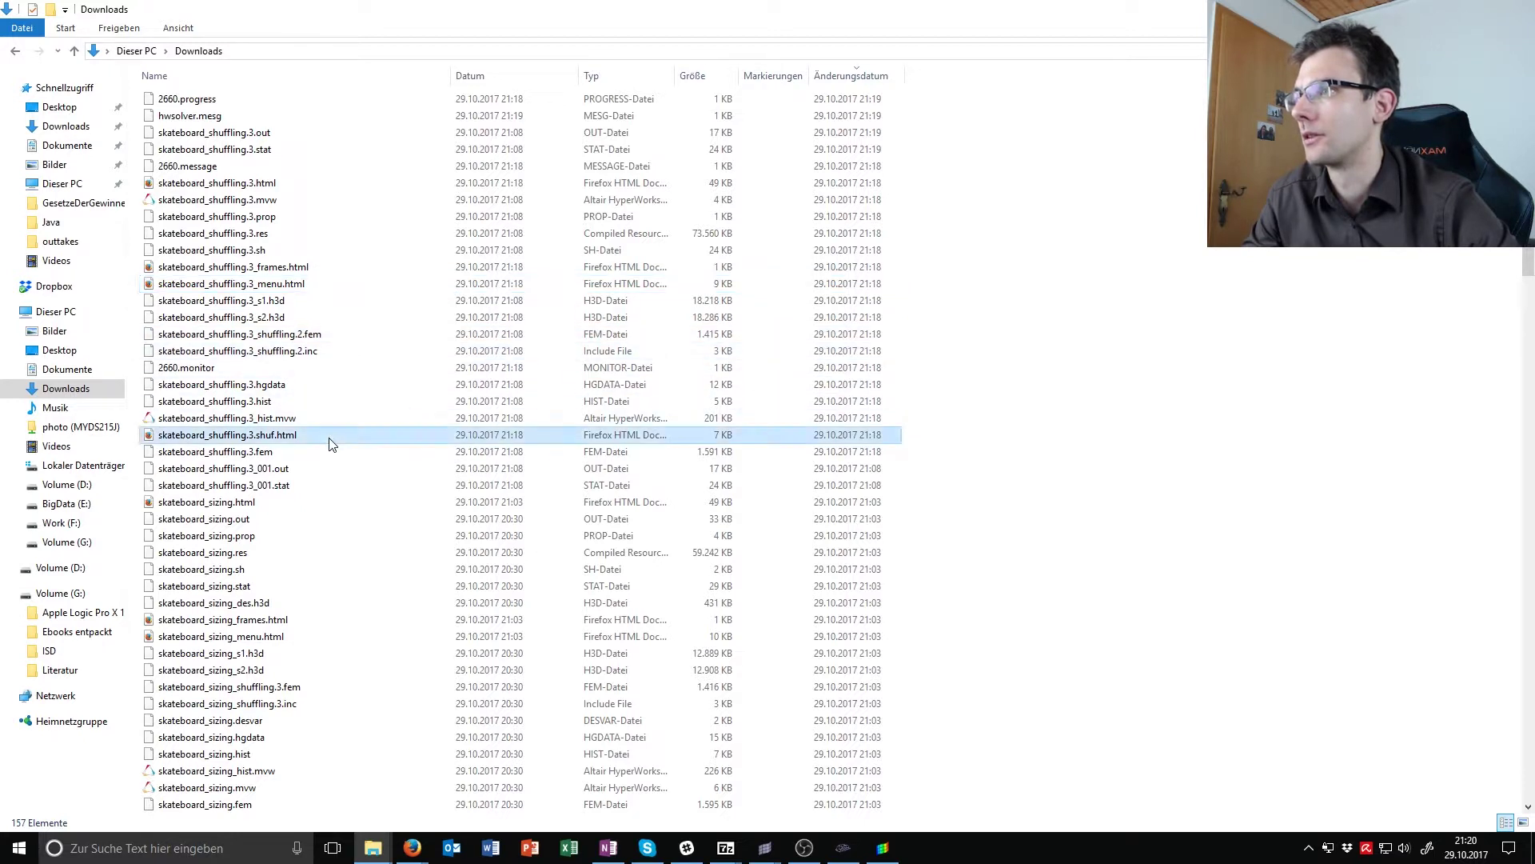
{"action": "double_click", "coordinate": [270, 439]}
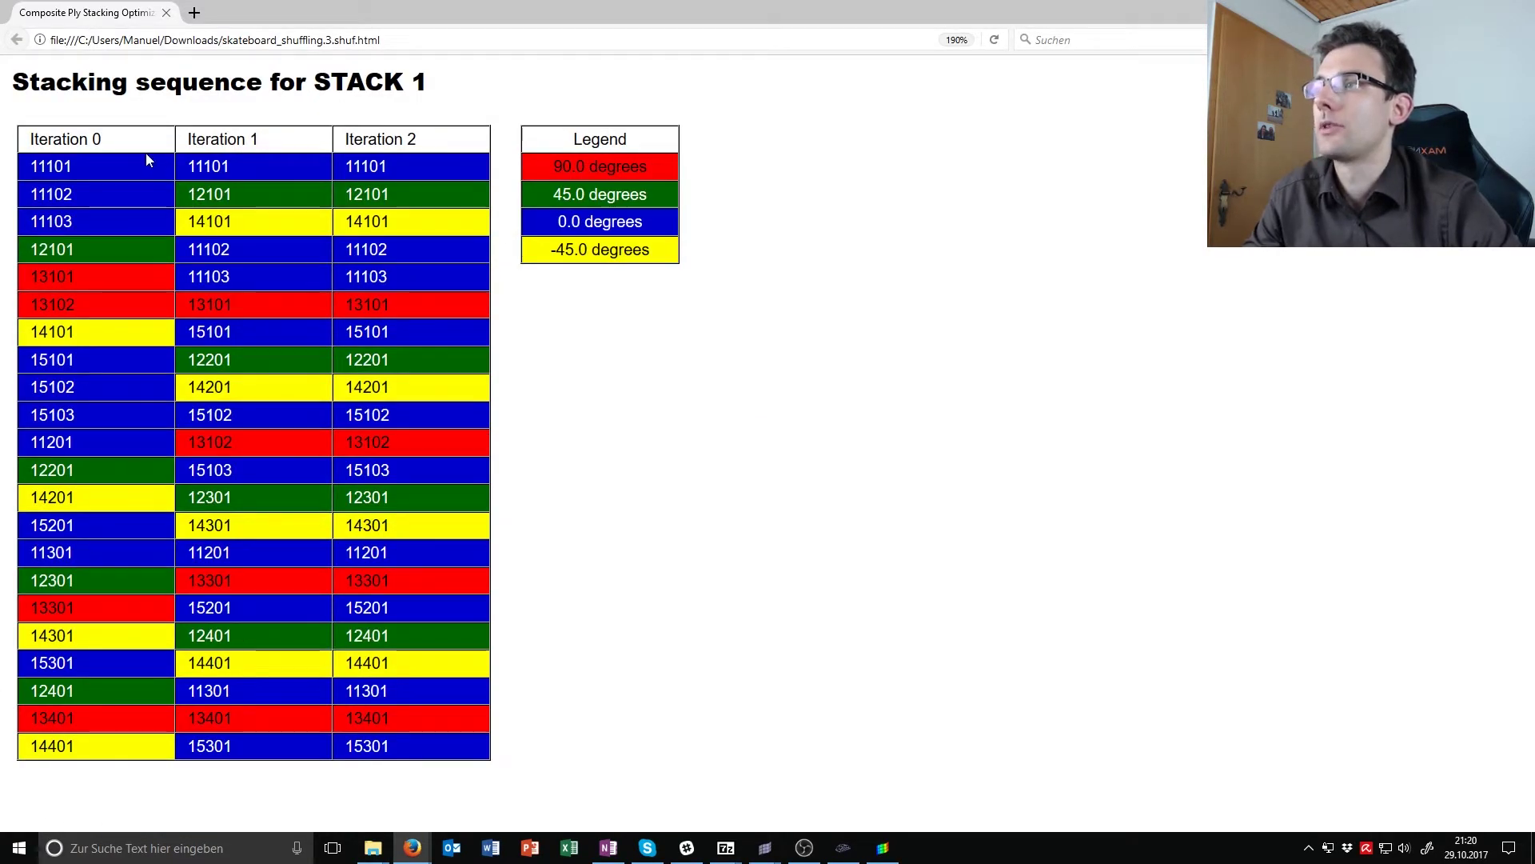